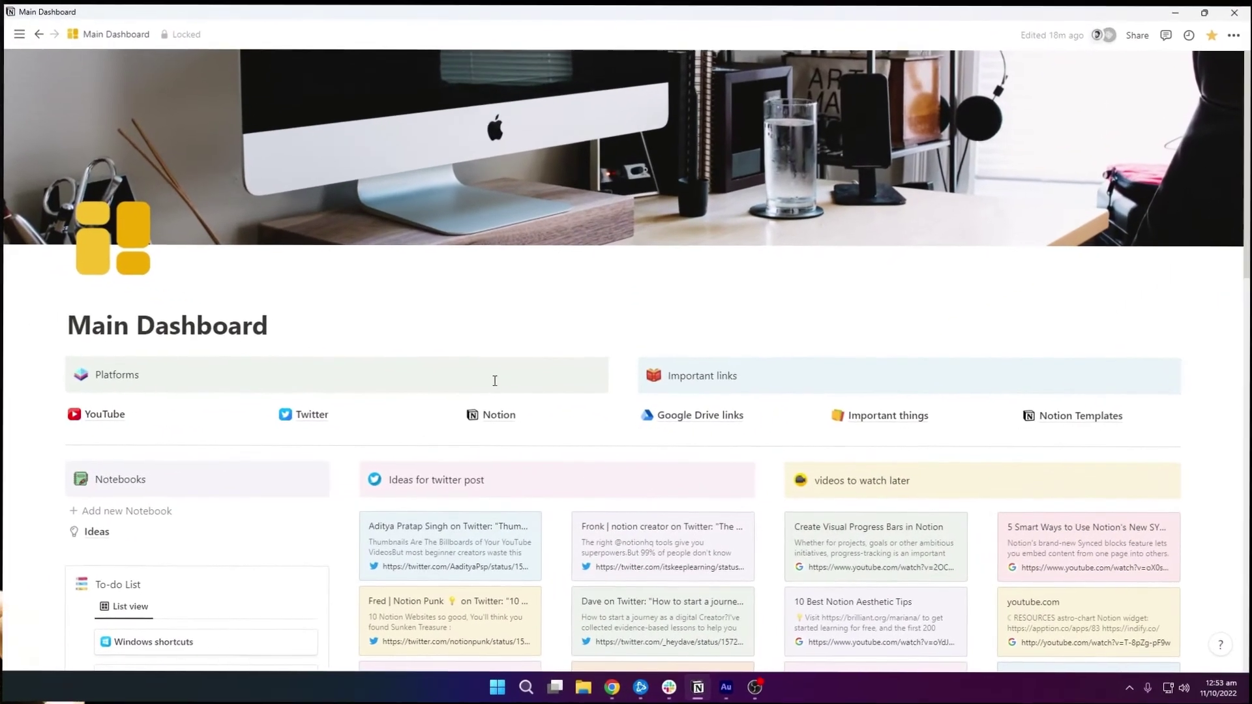
- Open the YouTube board from the dashboard, examine the Quickstar (Nicelock) Ep 5 page's properties and script sections, and return to the board
{"action": "left_click", "coordinate": [173, 412]}
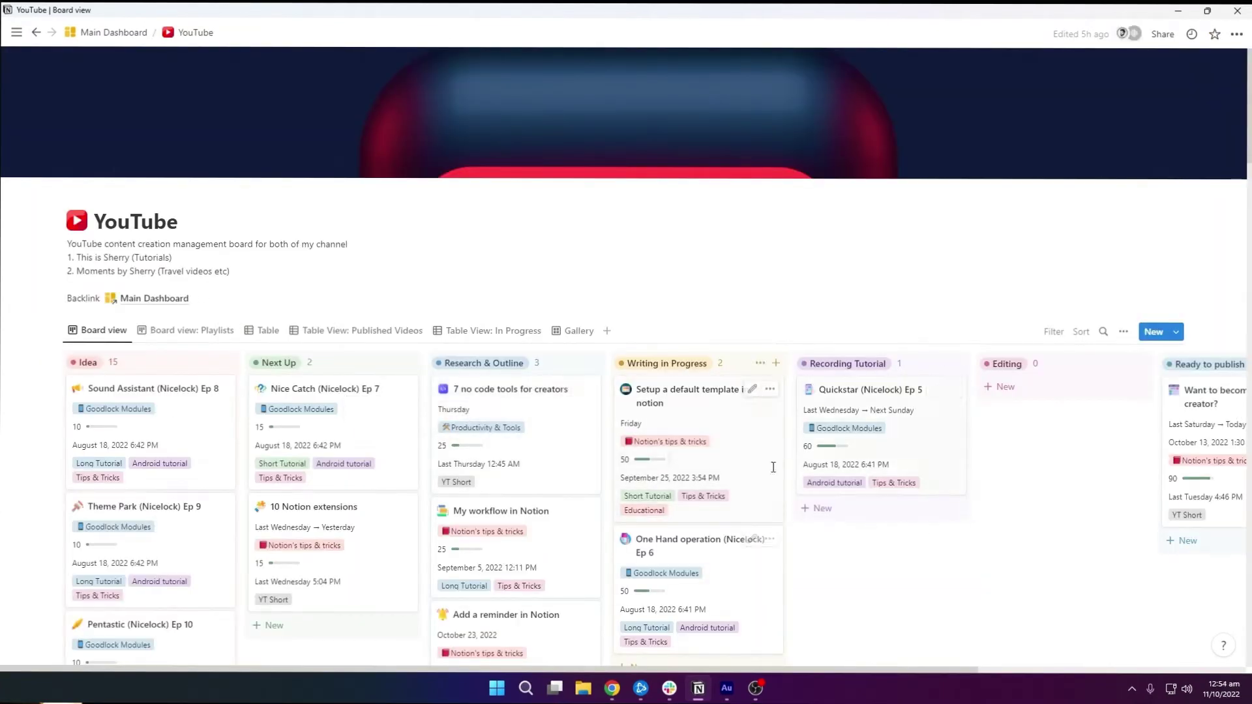
{"action": "left_click", "coordinate": [883, 390]}
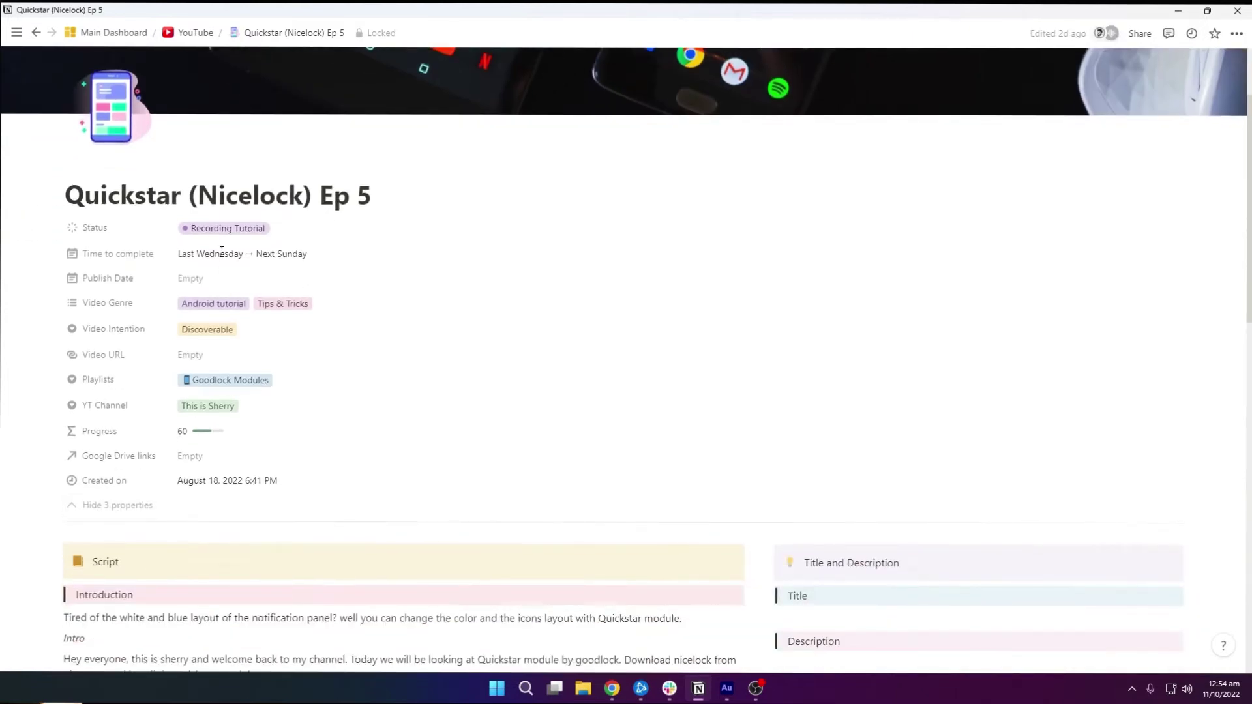
{"action": "scroll", "coordinate": [241, 289], "scroll_direction": "down", "scroll_amount": 2}
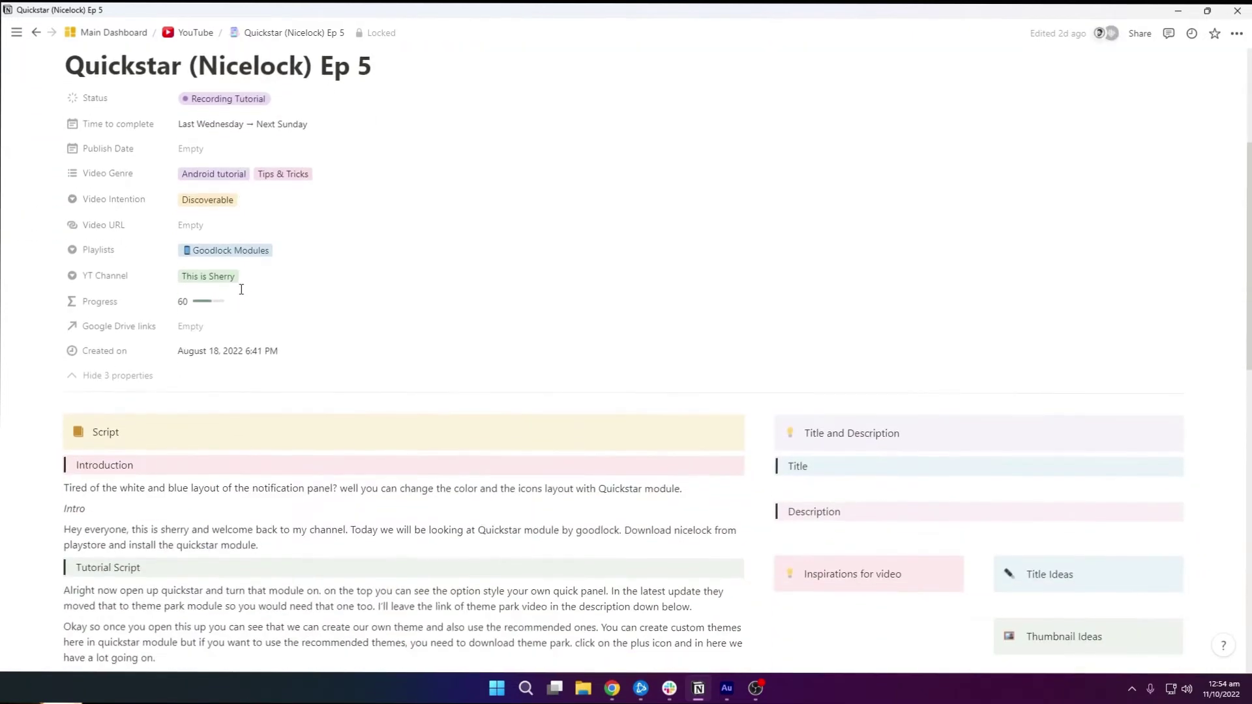
{"action": "scroll", "coordinate": [241, 289], "scroll_direction": "down", "scroll_amount": 3}
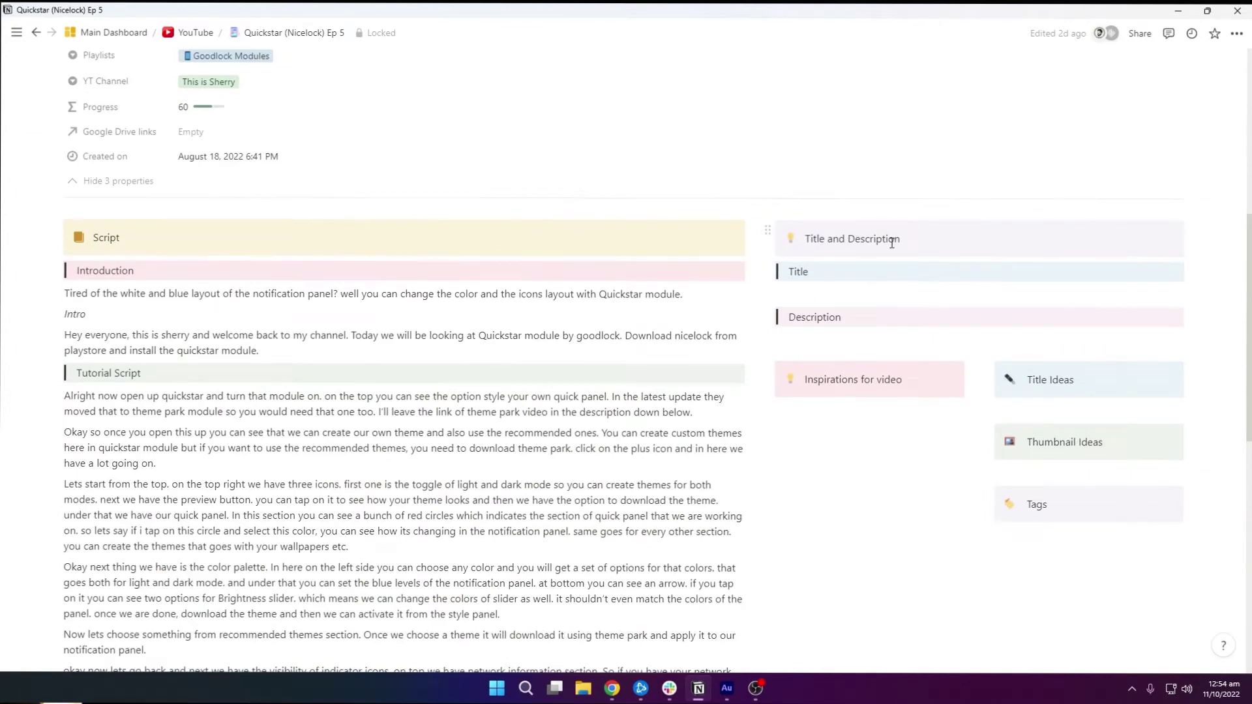
{"action": "scroll", "coordinate": [891, 243], "scroll_direction": "up", "scroll_amount": 7}
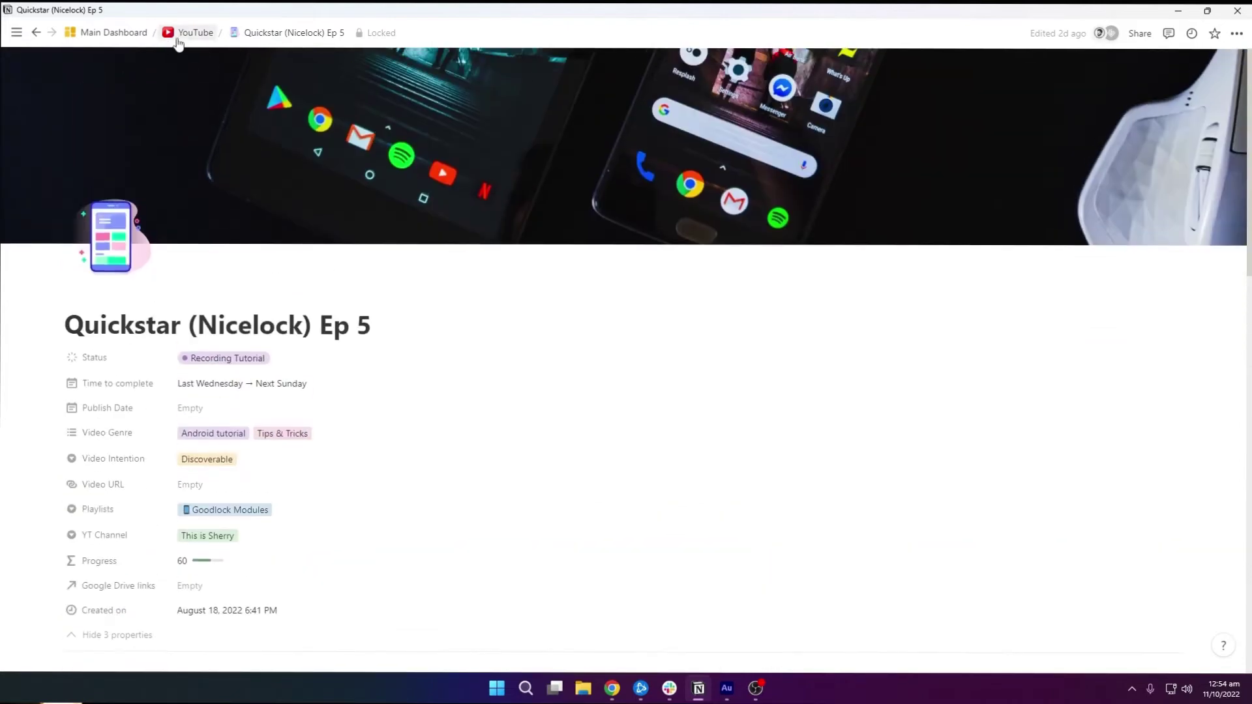
{"action": "left_click", "coordinate": [179, 40]}
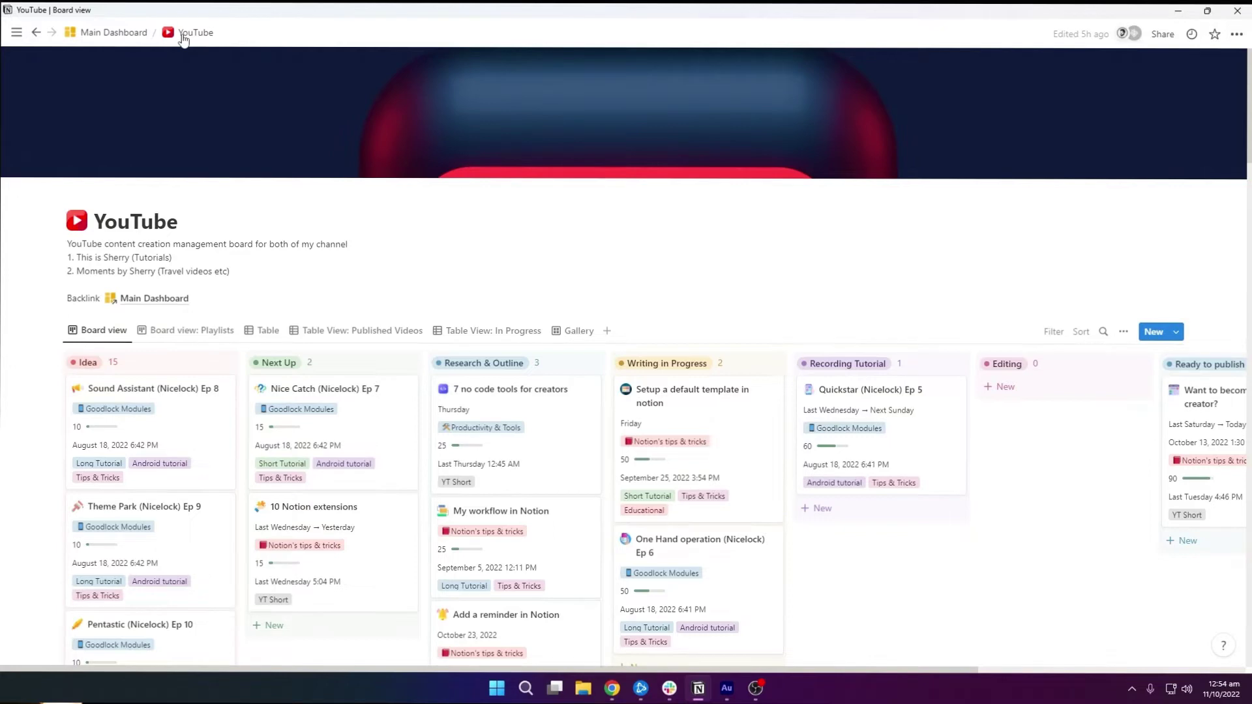
- Add a card named "New" at the end of the Idea column and open it as a page
{"action": "scroll", "coordinate": [210, 307], "scroll_direction": "down", "scroll_amount": 20}
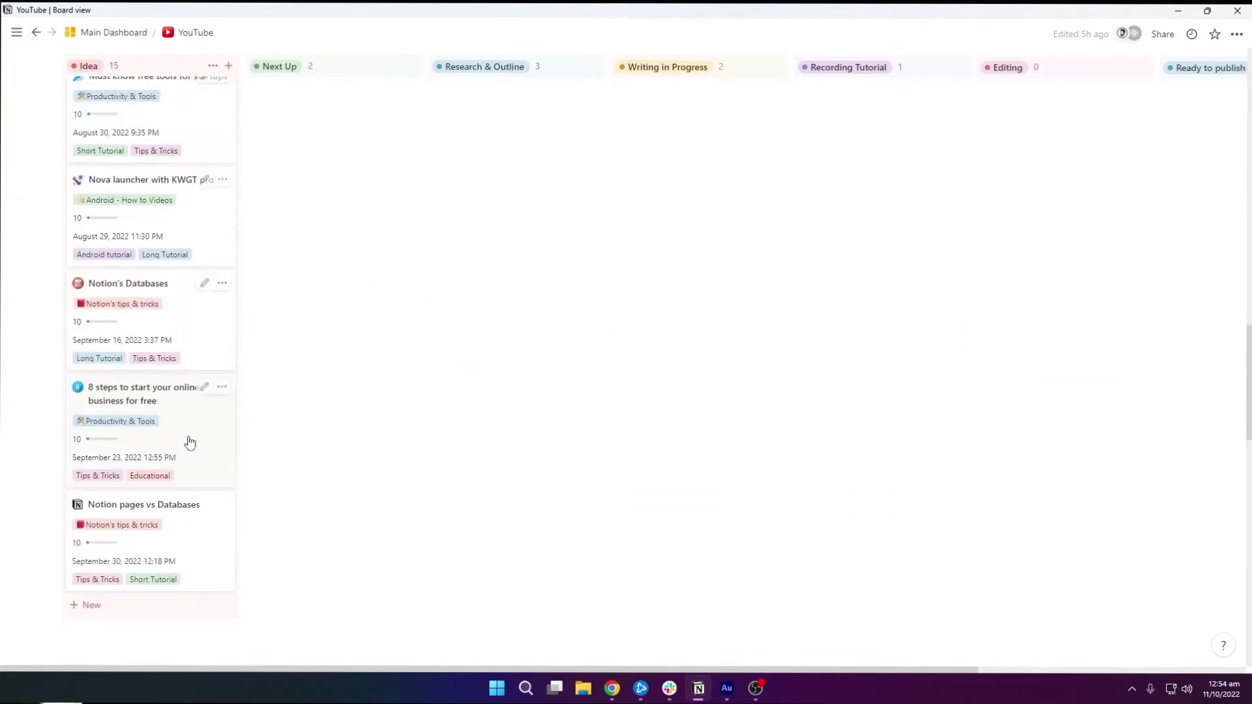
{"action": "left_click", "coordinate": [114, 616]}
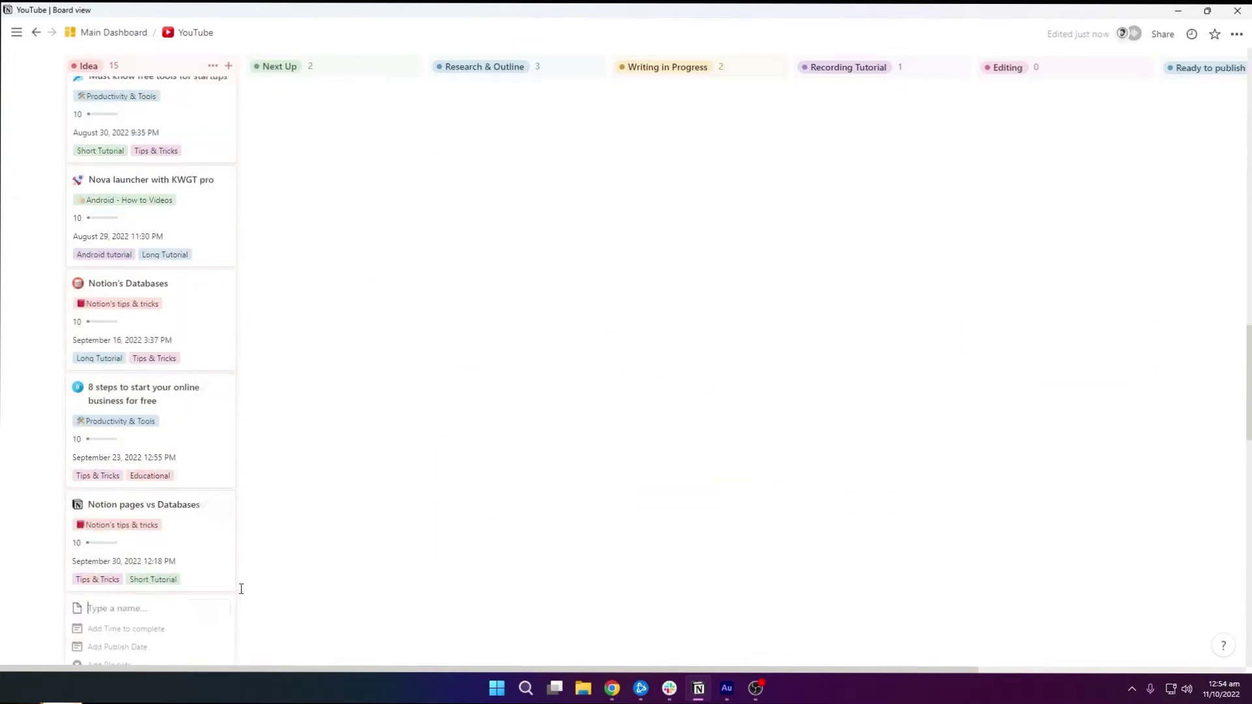
{"action": "type", "text": "New"}
{"action": "key", "text": "Return"}
{"action": "left_click", "coordinate": [263, 529]}
{"action": "left_click", "coordinate": [140, 457]}
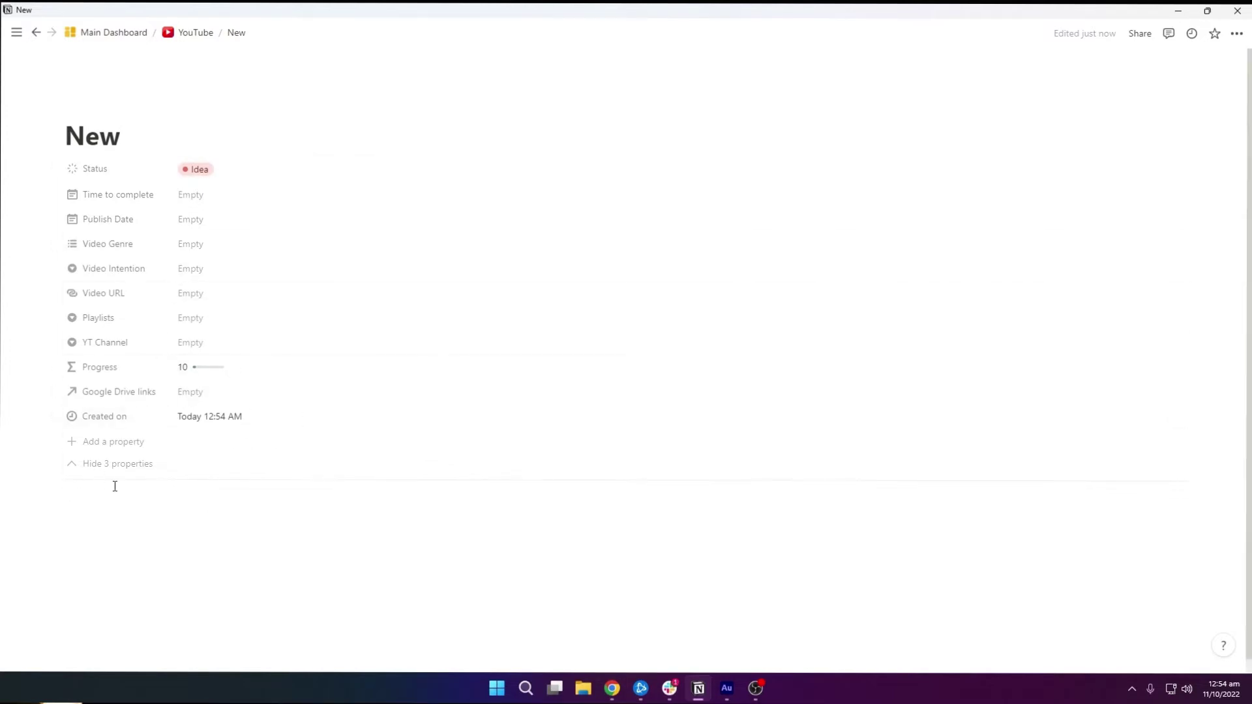
- Examine the template sections of the "New" page, from Script to Title and Description
{"action": "scroll", "coordinate": [174, 512], "scroll_direction": "down", "scroll_amount": 1}
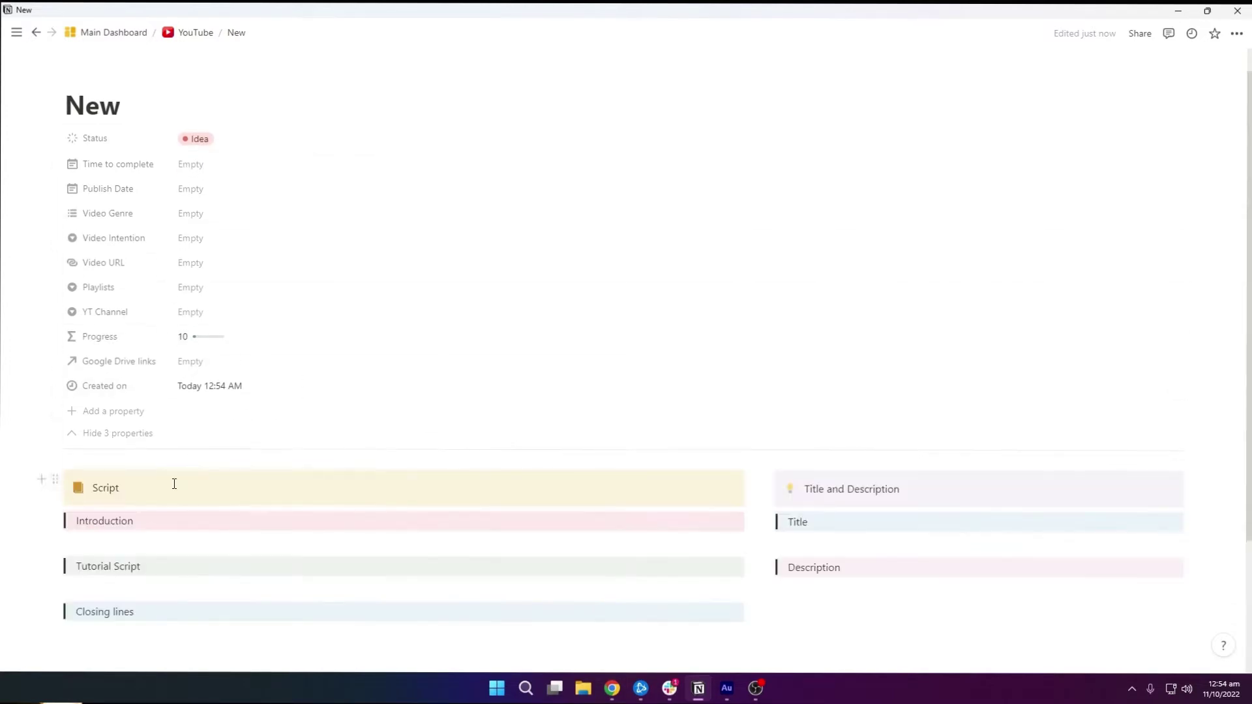
{"action": "scroll", "coordinate": [687, 450], "scroll_direction": "down", "scroll_amount": 3}
{"action": "scroll", "coordinate": [513, 441], "scroll_direction": "up", "scroll_amount": 3}
{"action": "scroll", "coordinate": [514, 441], "scroll_direction": "down", "scroll_amount": 5}
{"action": "scroll", "coordinate": [514, 442], "scroll_direction": "up", "scroll_amount": 5}
- Return to the YouTube board and delete the "New" card from the Idea column
{"action": "left_click", "coordinate": [195, 33]}
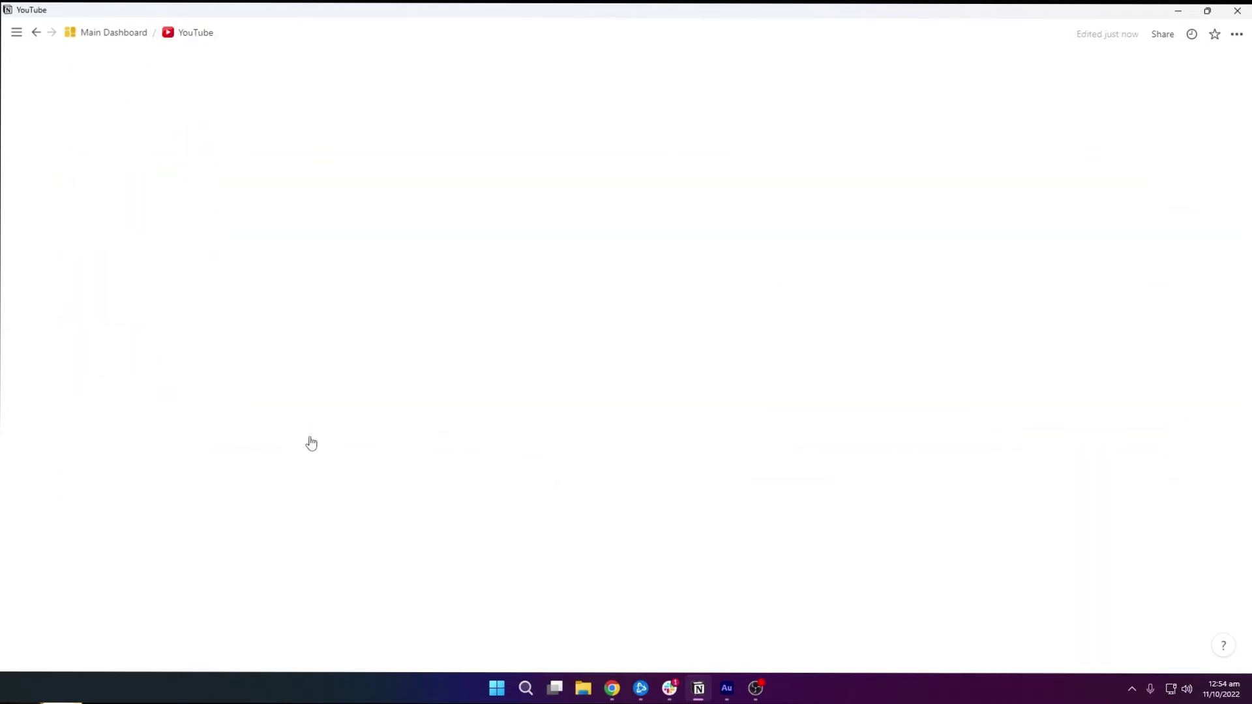
{"action": "scroll", "coordinate": [218, 546], "scroll_direction": "down", "scroll_amount": 5}
{"action": "scroll", "coordinate": [217, 547], "scroll_direction": "down", "scroll_amount": 15}
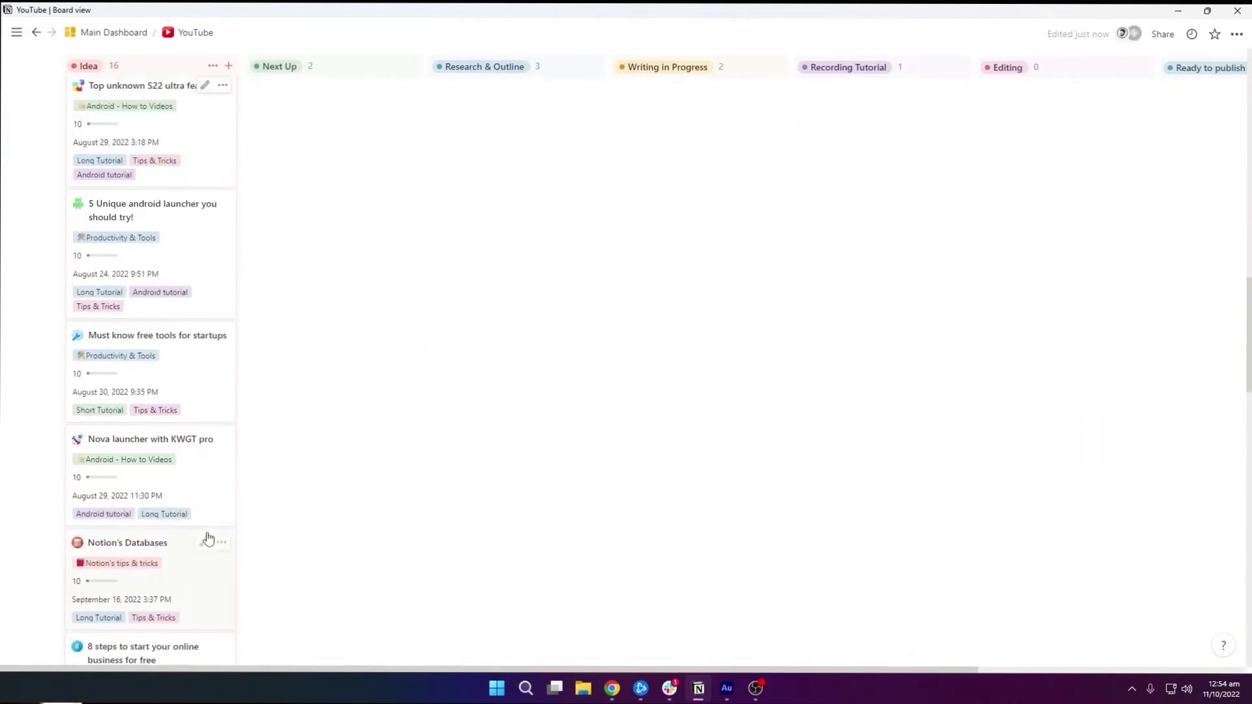
{"action": "scroll", "coordinate": [214, 295], "scroll_direction": "up", "scroll_amount": 3}
{"action": "left_click", "coordinate": [223, 350]}
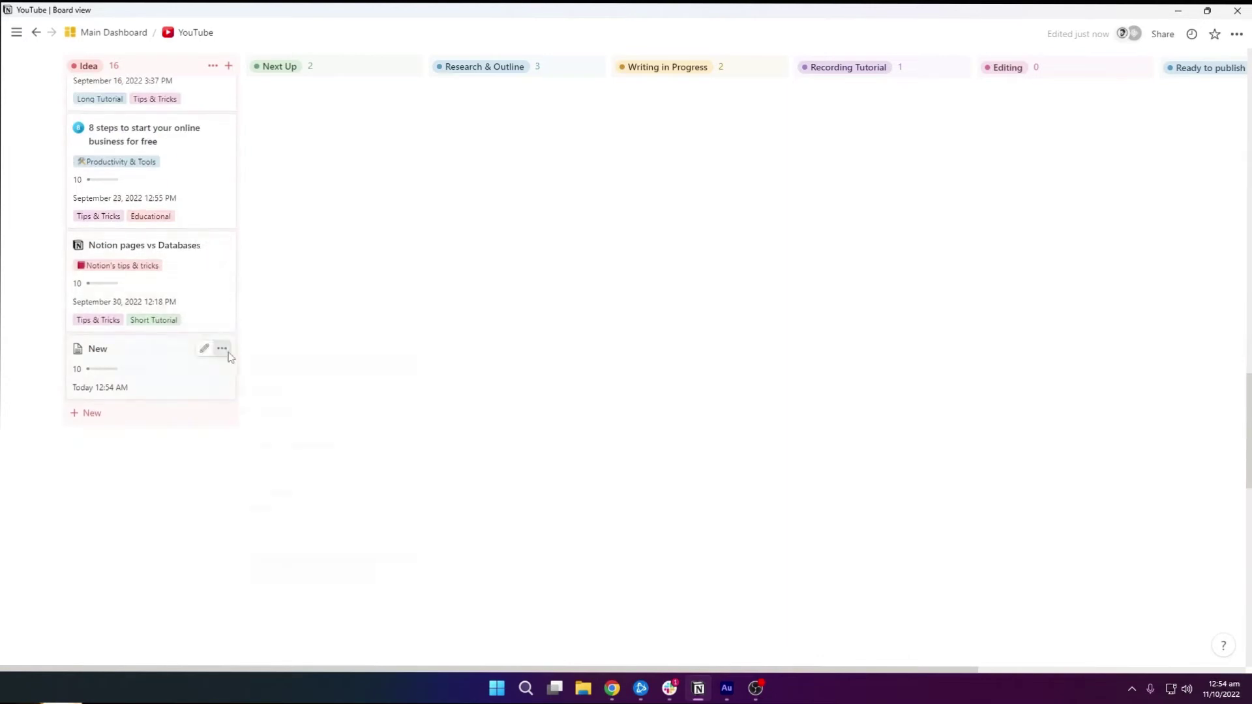
{"action": "left_click", "coordinate": [263, 394]}
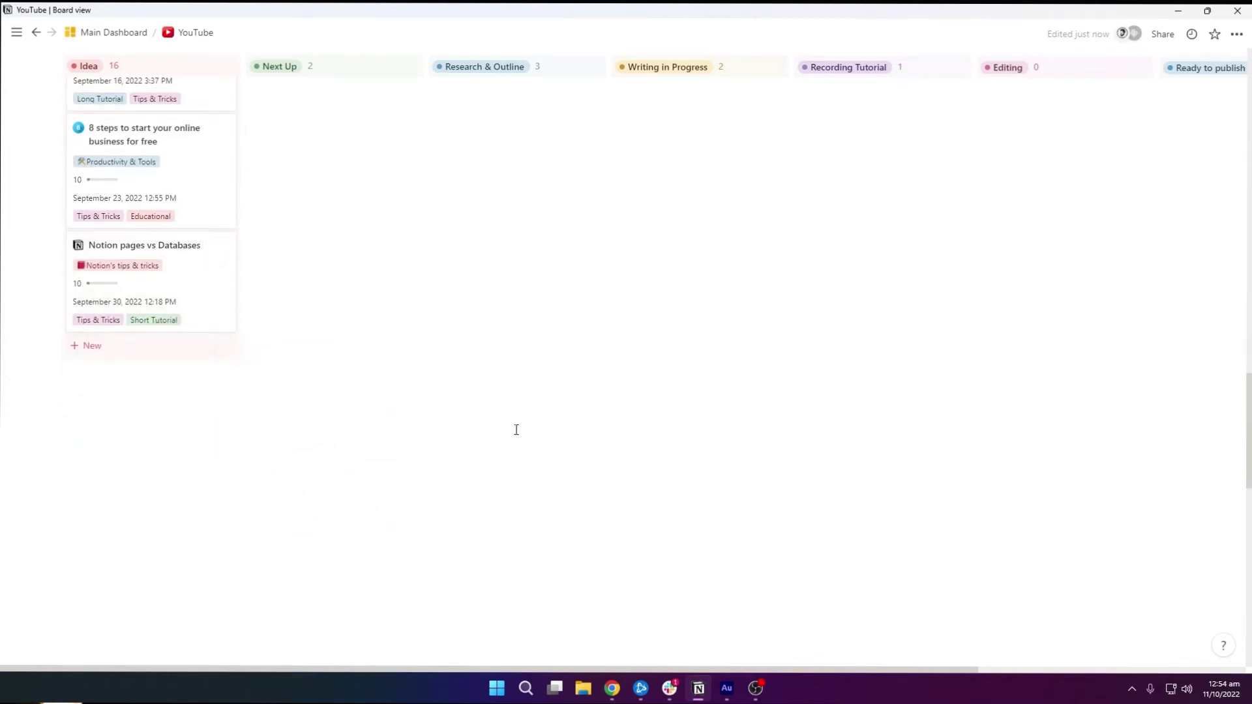
- Switch to the testing workspace and collapse the sidebar
{"action": "left_click", "coordinate": [16, 32]}
{"action": "left_click", "coordinate": [59, 32]}
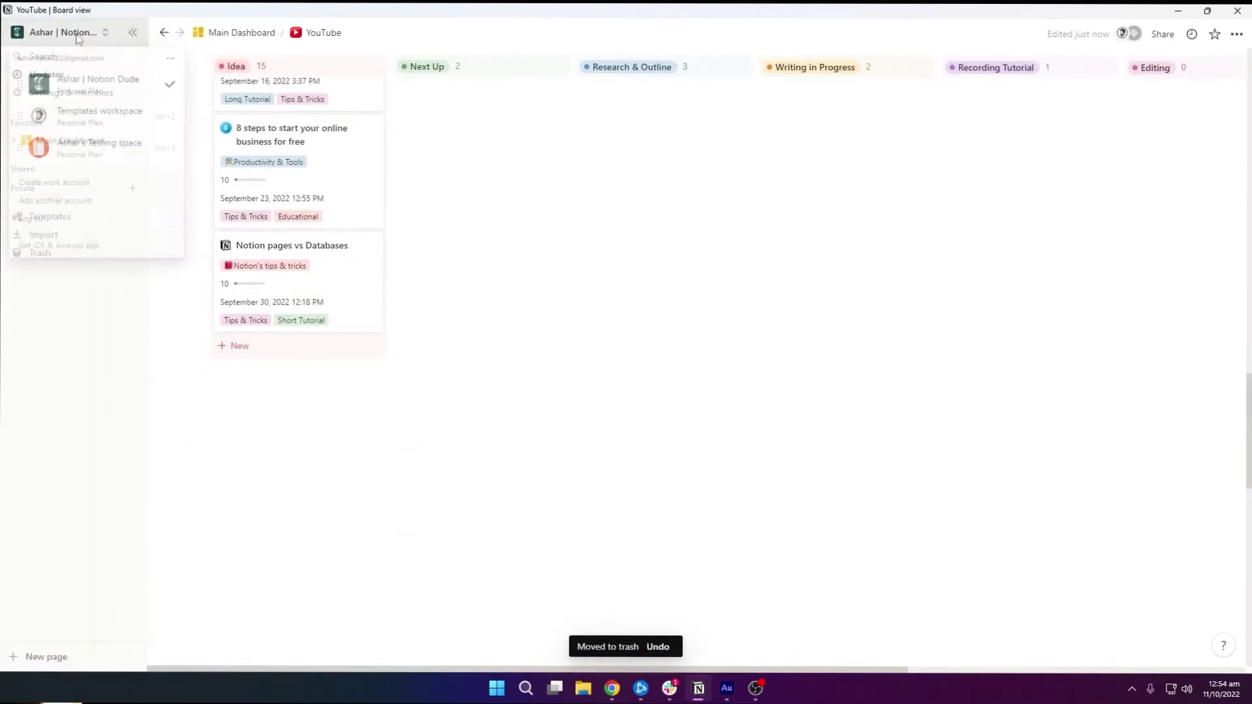
{"action": "left_click", "coordinate": [69, 146]}
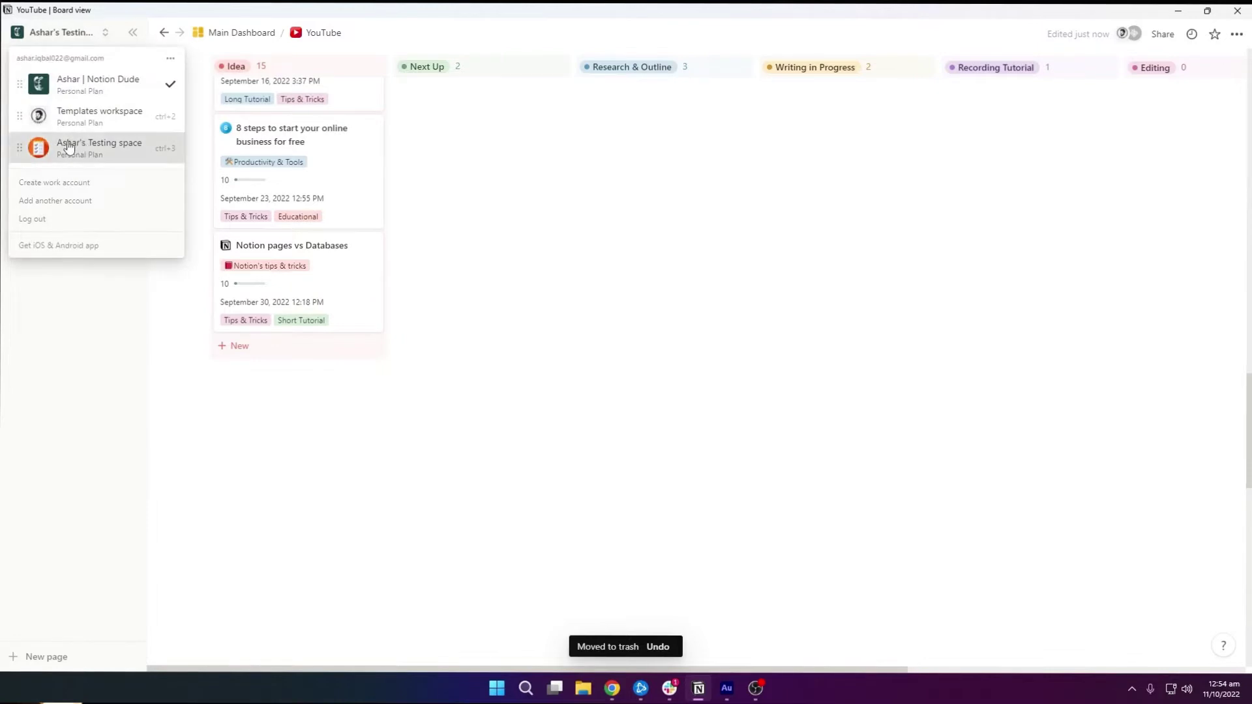
{"action": "left_click", "coordinate": [131, 33]}
- Add a new page as a table view with a new database as its data source
{"action": "mouse_move", "coordinate": [3, 28]}
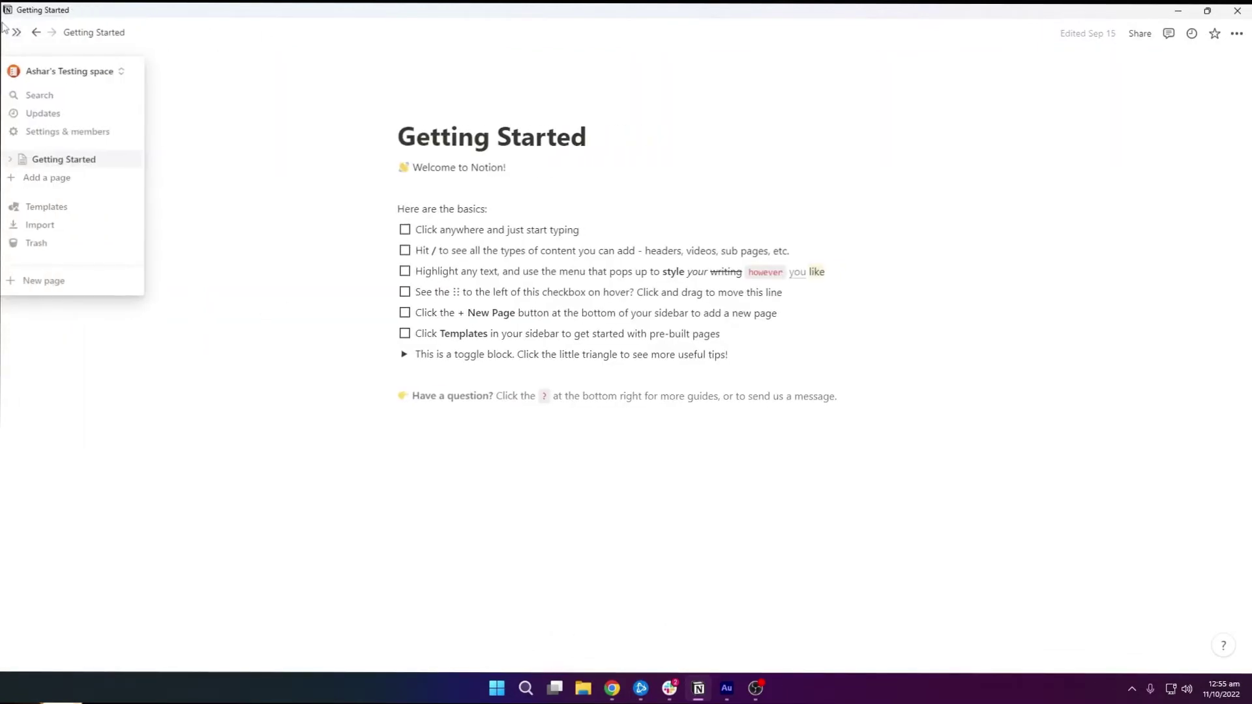
{"action": "left_click", "coordinate": [56, 179]}
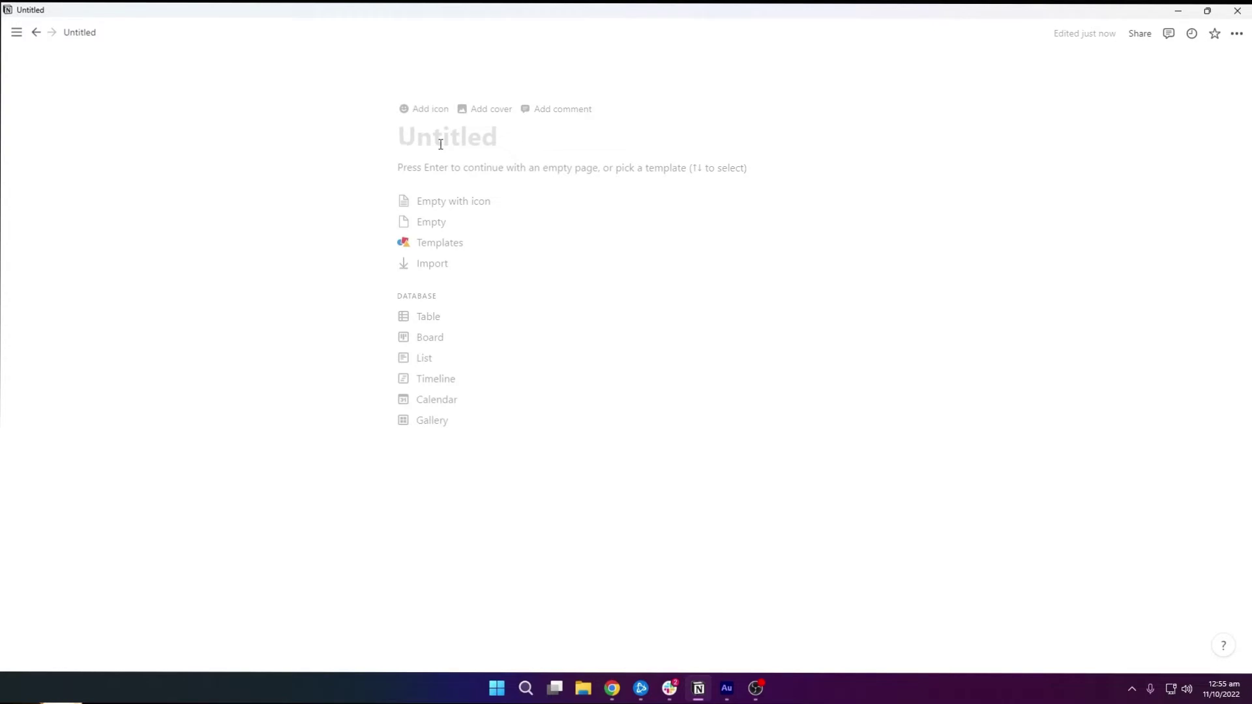
{"action": "left_click", "coordinate": [434, 323]}
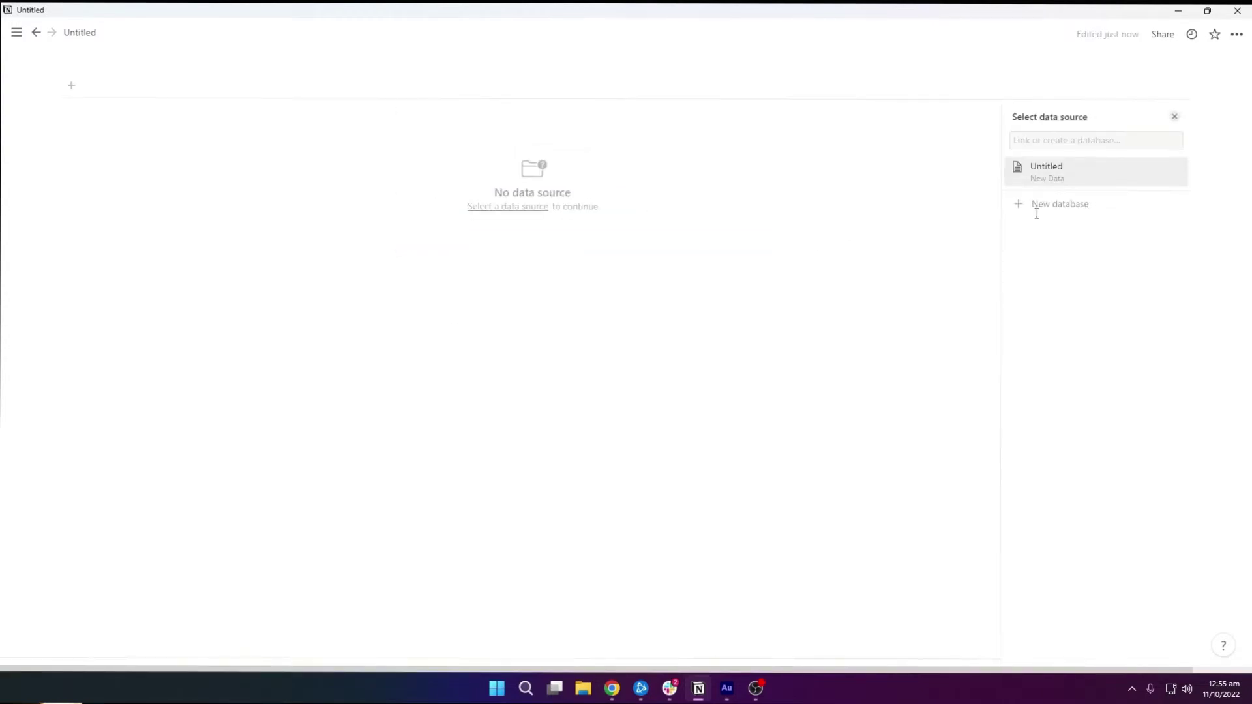
{"action": "left_click", "coordinate": [1039, 207]}
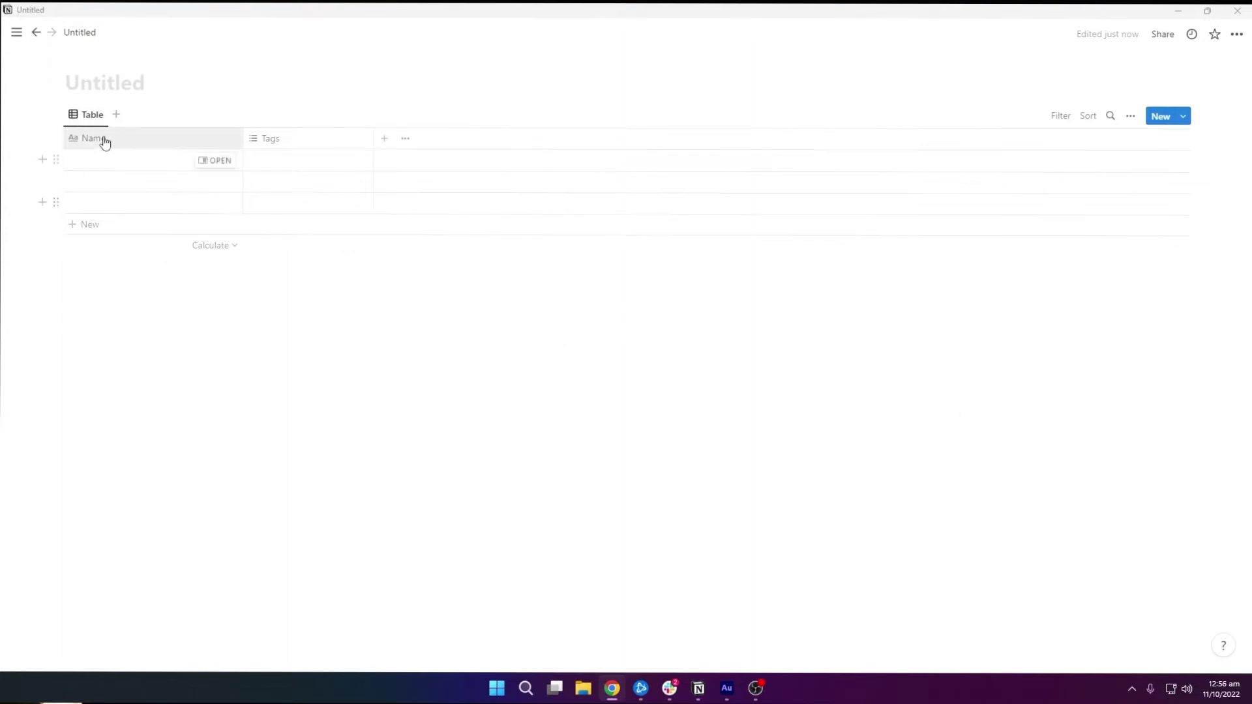
- Change the Tags property's type to Status
{"action": "left_click", "coordinate": [283, 139]}
{"action": "left_click", "coordinate": [302, 190]}
{"action": "left_click", "coordinate": [296, 206]}
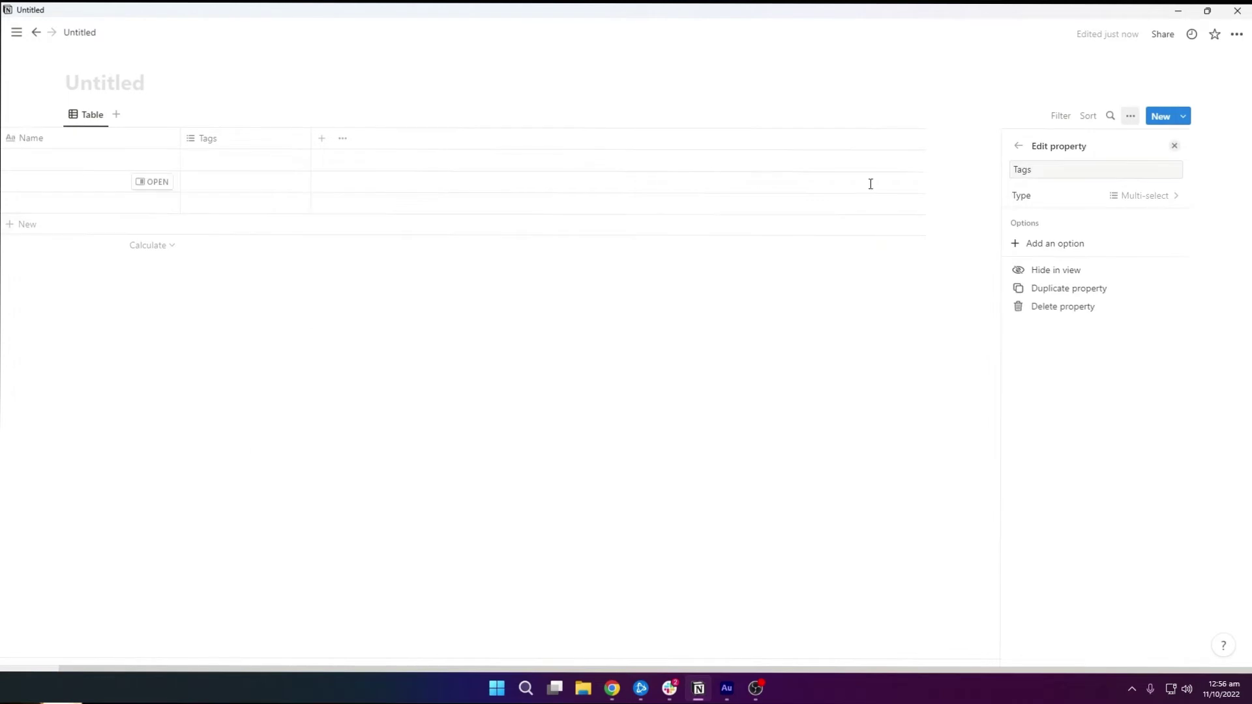
{"action": "left_click", "coordinate": [1120, 195]}
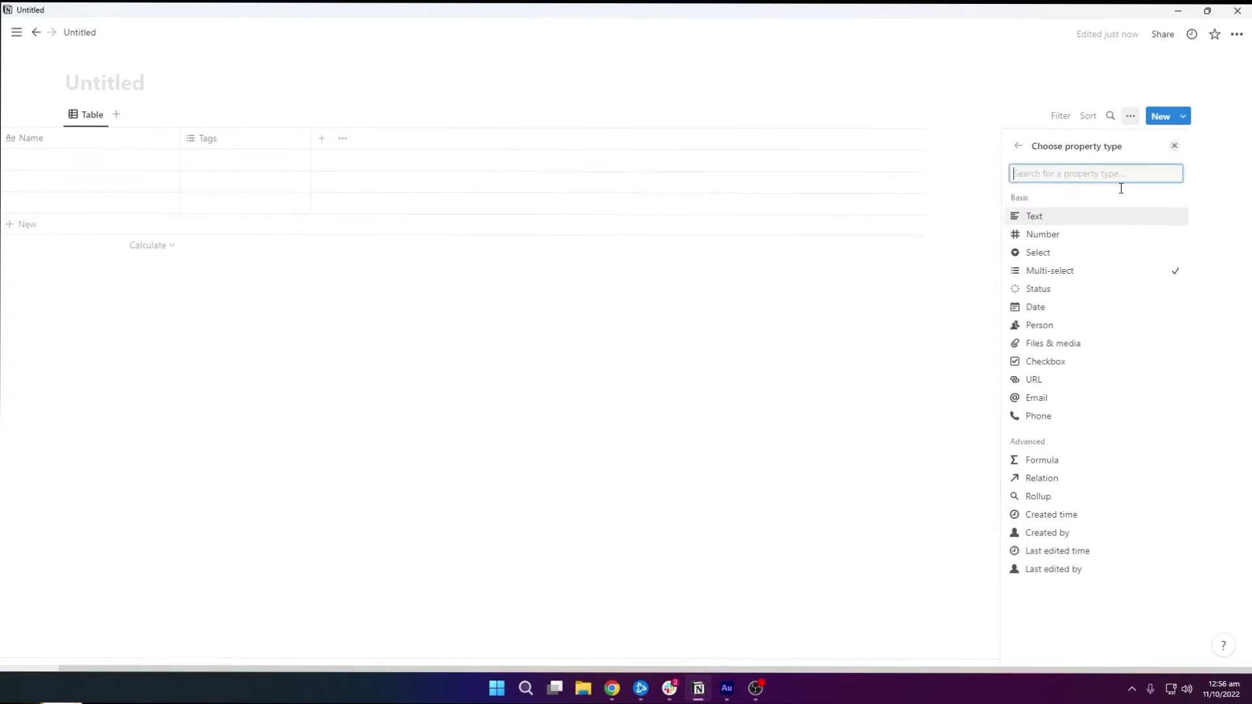
{"action": "left_click", "coordinate": [1055, 288]}
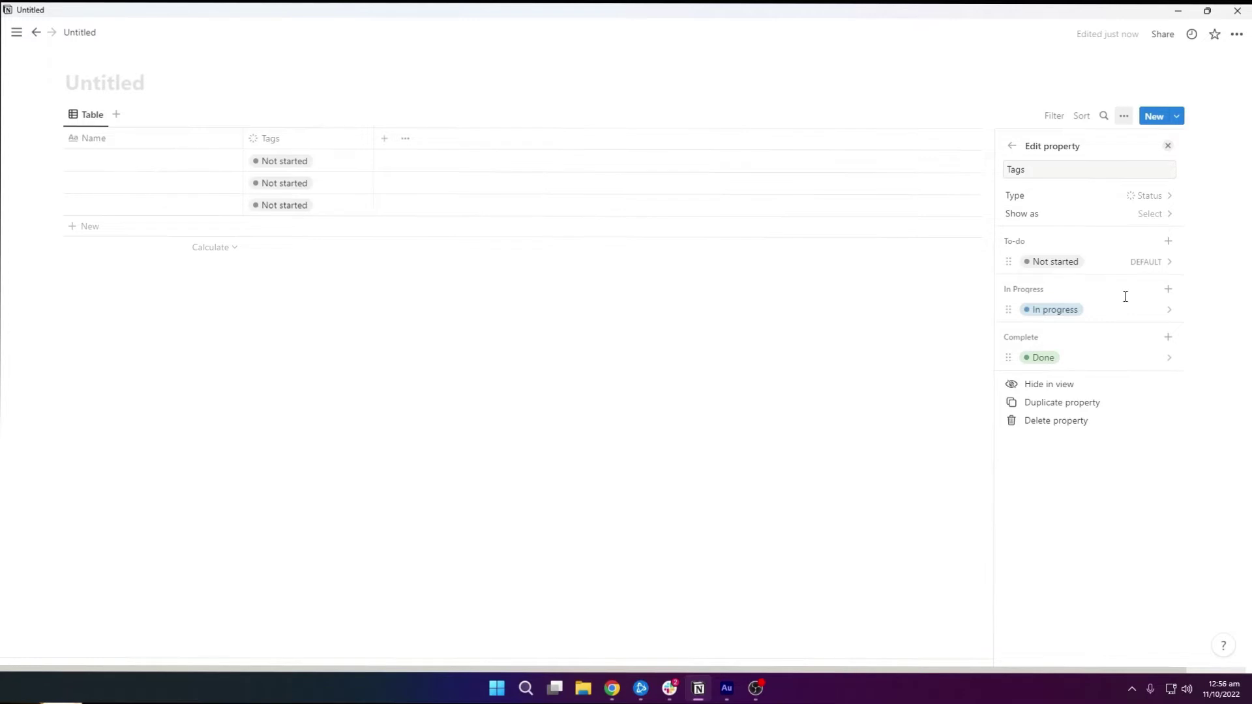
- Add a "Ready to upload" option to the Complete group of the status property and colour it pink
{"action": "left_click", "coordinate": [1168, 338]}
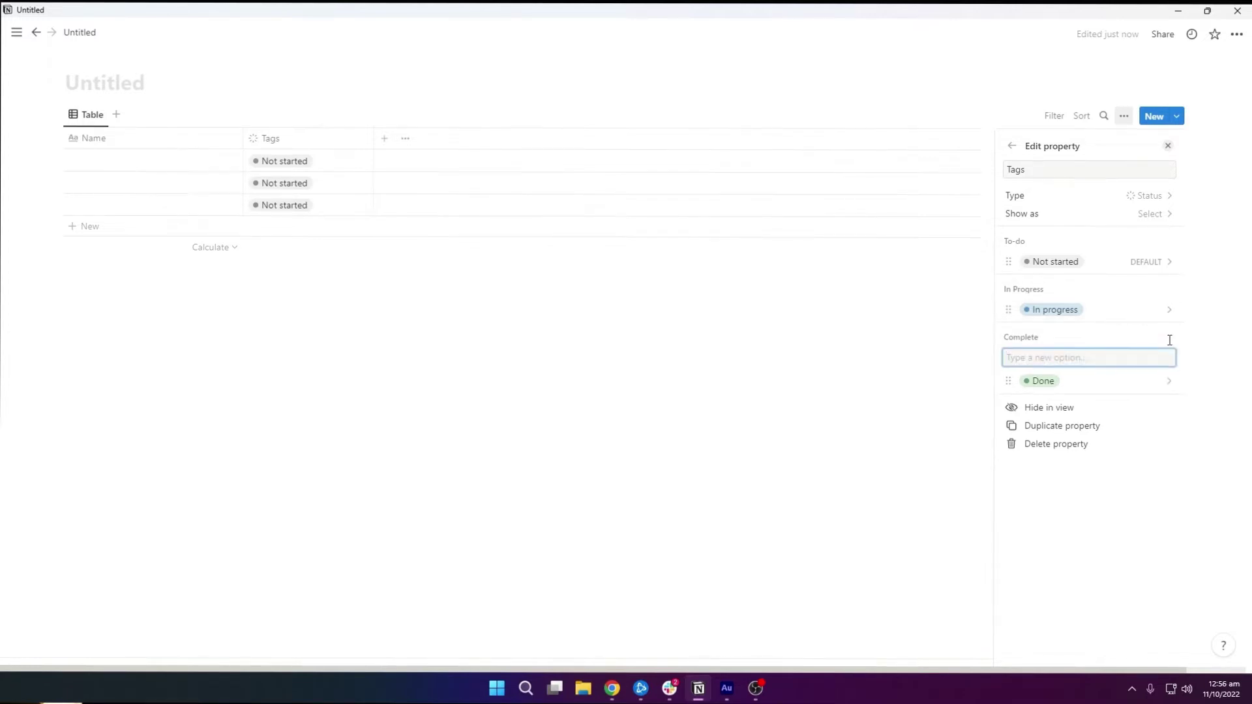
{"action": "type", "text": "Ready to upload"}
{"action": "key", "text": "Return"}
{"action": "left_click", "coordinate": [1167, 381]}
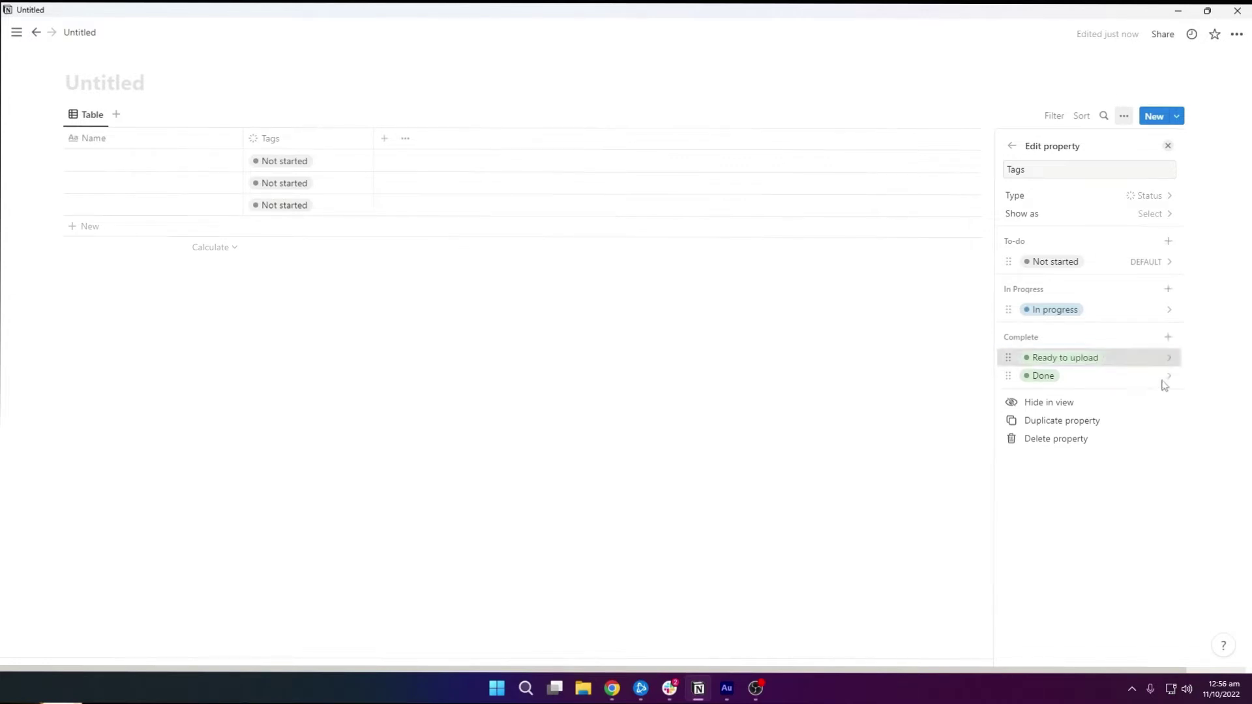
{"action": "left_click", "coordinate": [1076, 340]}
{"action": "left_click", "coordinate": [1025, 304]}
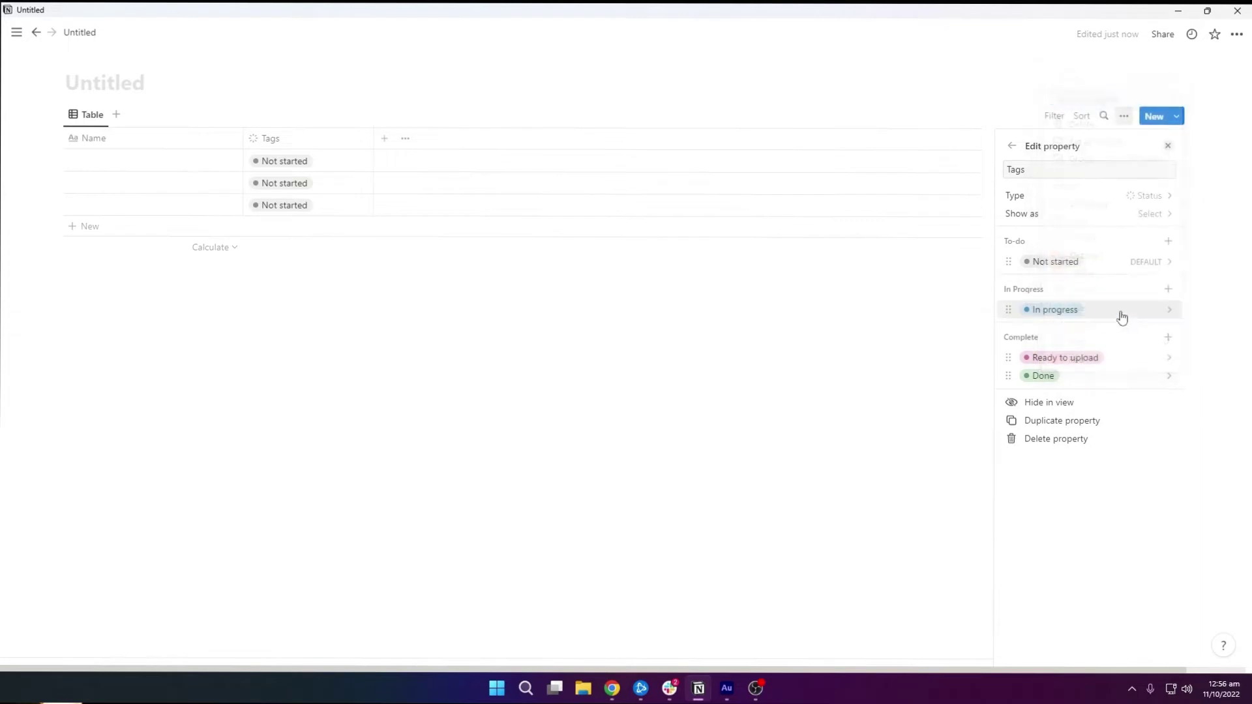
- Add an "Editing" option to the In Progress group of the status property and colour it yellow
{"action": "left_click", "coordinate": [1172, 289]}
{"action": "type", "text": "Editing"}
{"action": "key", "text": "Return"}
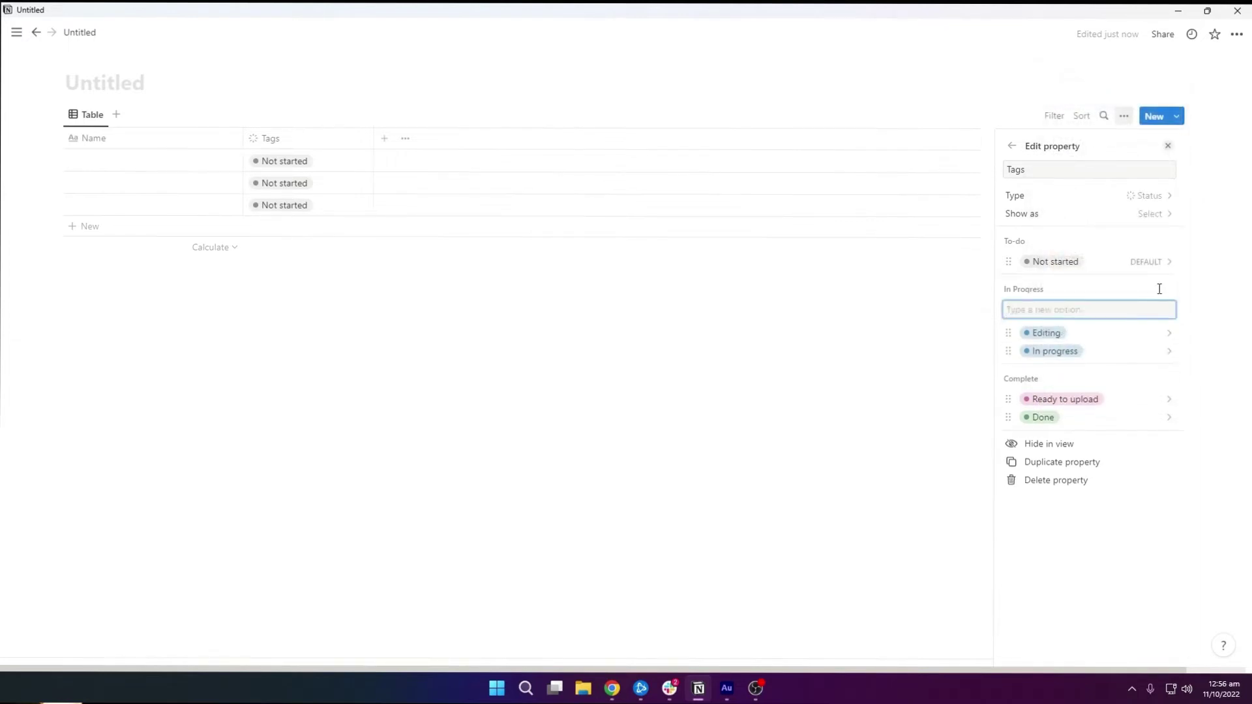
{"action": "left_click", "coordinate": [1169, 333]}
{"action": "left_click", "coordinate": [1085, 544]}
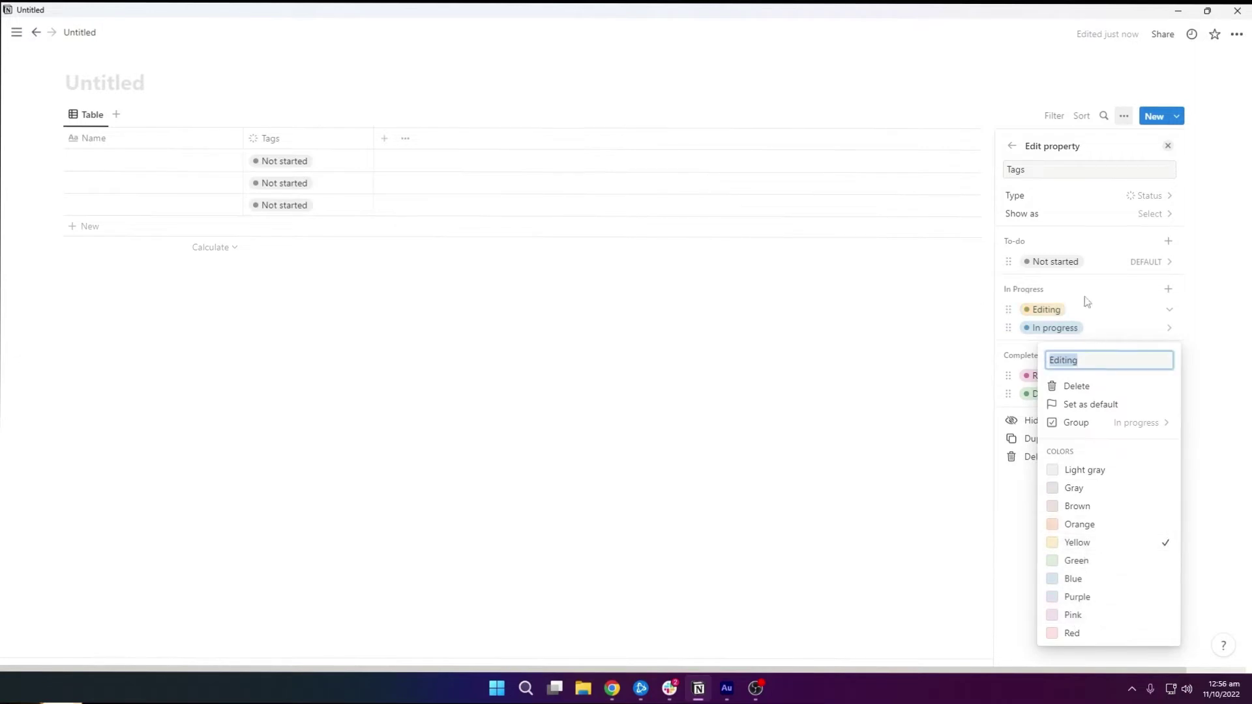
- Move the In progress option above Editing in its group and close the property settings
{"action": "left_click", "coordinate": [1047, 312]}
{"action": "left_click_drag", "start_coordinate": [1017, 333], "coordinate": [1008, 309]}
{"action": "left_click", "coordinate": [883, 338]}
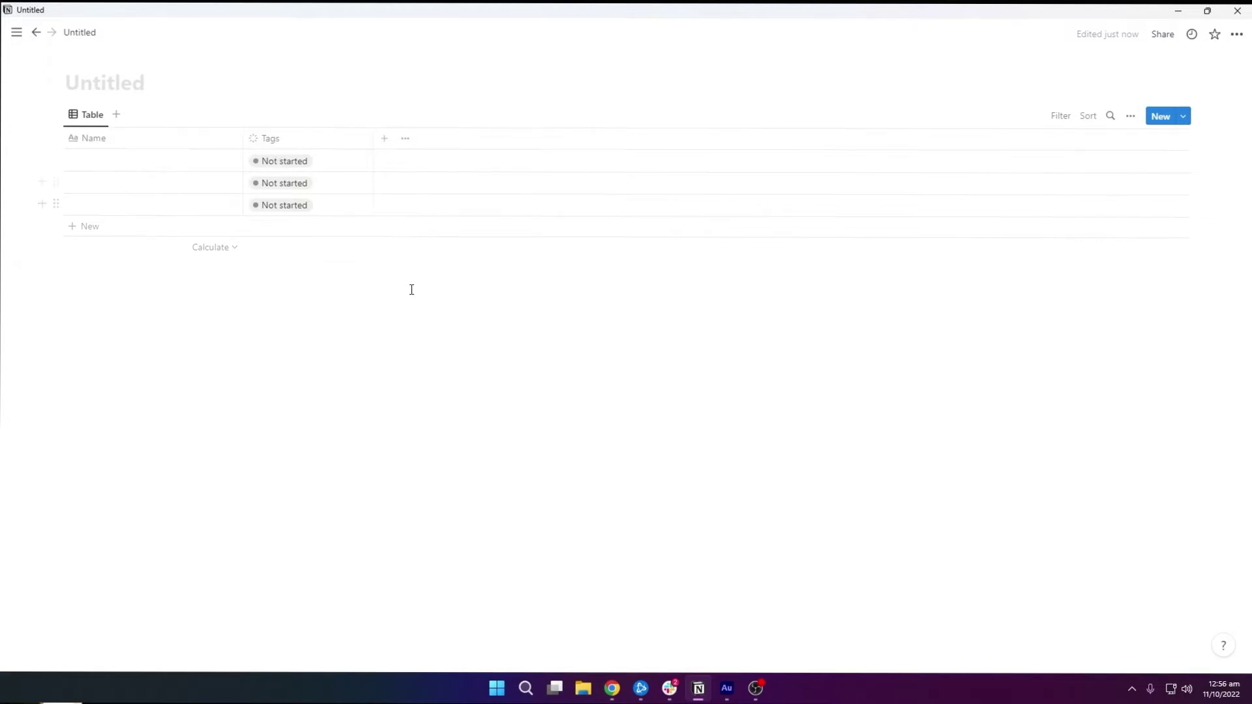
- Rename the Tags property to "Status"
{"action": "left_click", "coordinate": [277, 137]}
{"action": "left_click", "coordinate": [282, 188]}
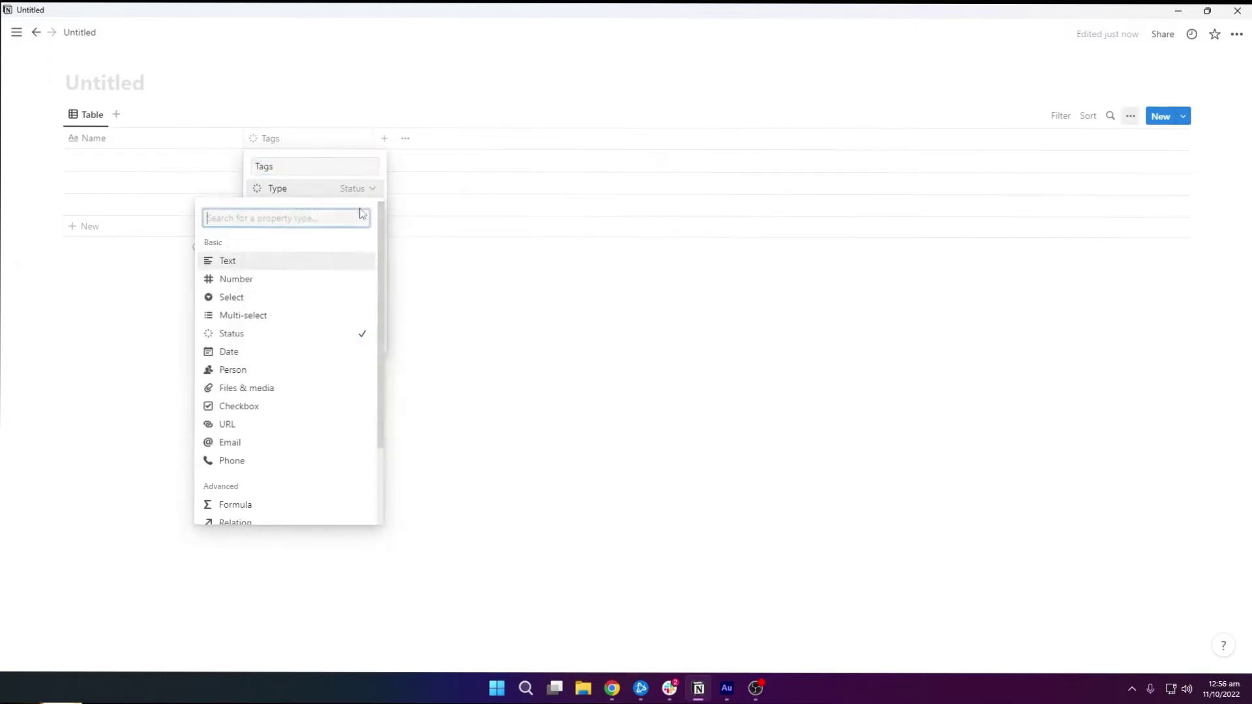
{"action": "left_click", "coordinate": [258, 167]}
{"action": "double_click", "coordinate": [258, 168]}
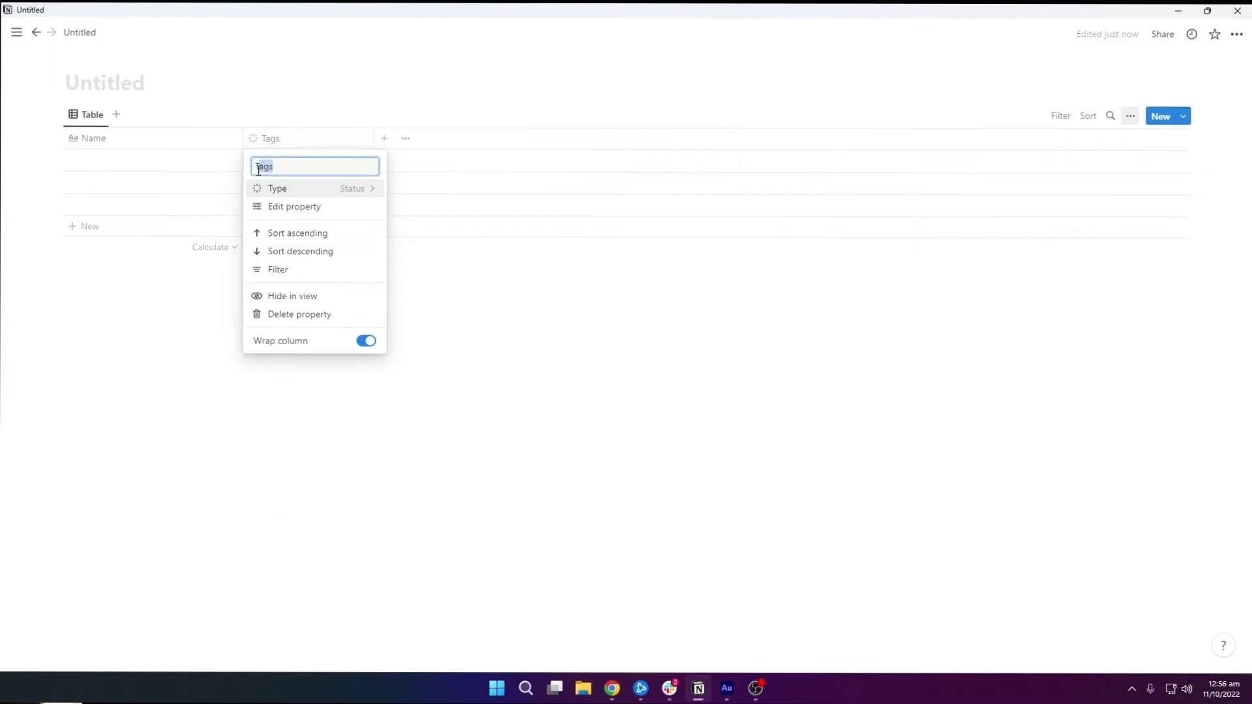
{"action": "type", "text": "Statu"}
{"action": "left_click", "coordinate": [577, 333]}
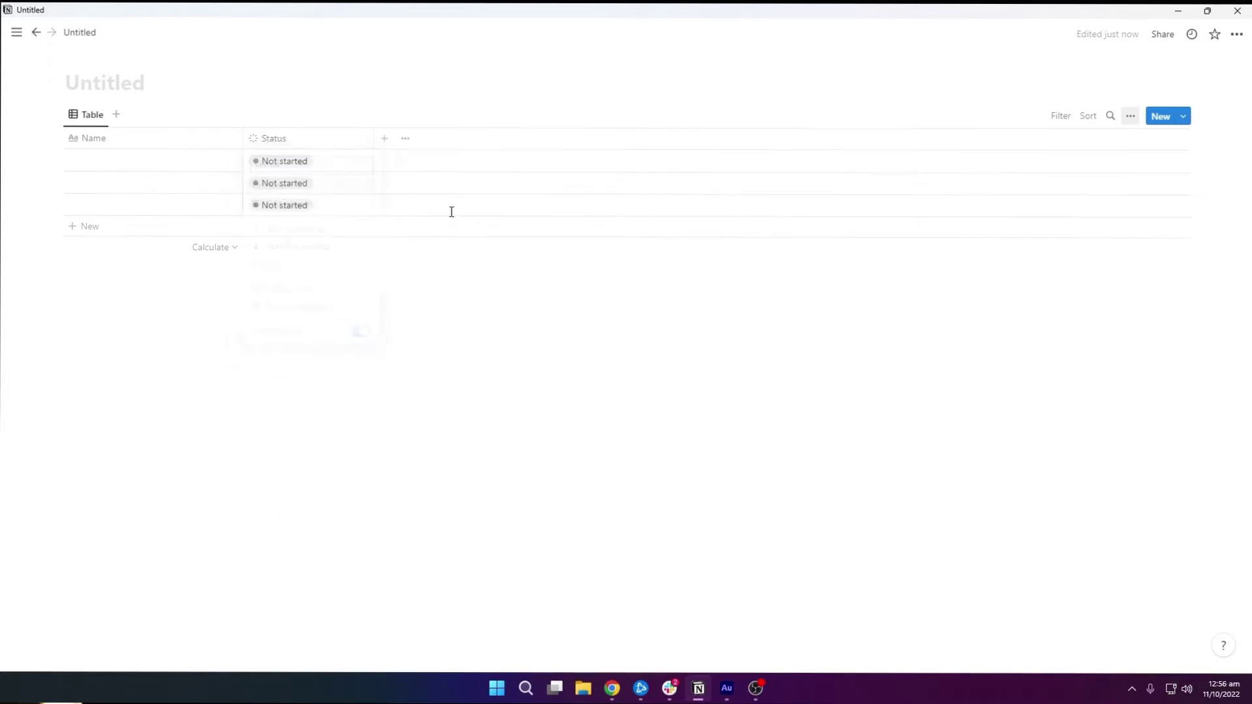
- Add a Select property to the table and name it "Playlist"
{"action": "left_click", "coordinate": [386, 139]}
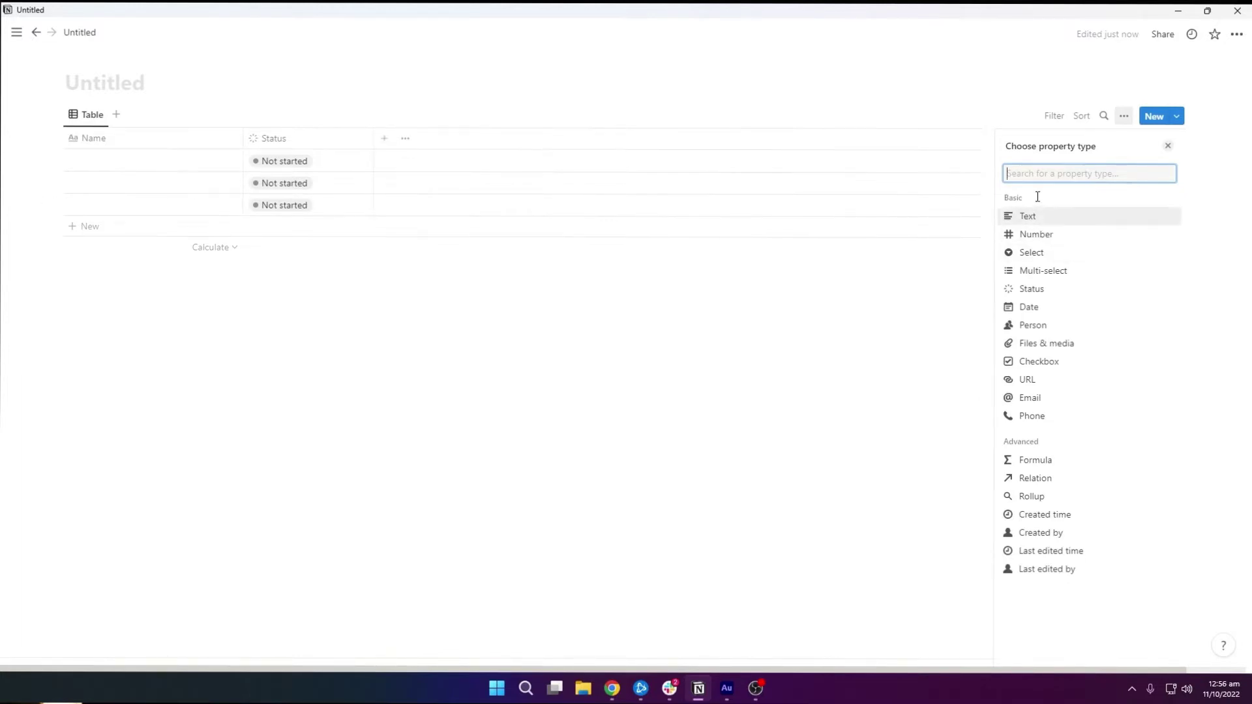
{"action": "left_click", "coordinate": [1043, 251]}
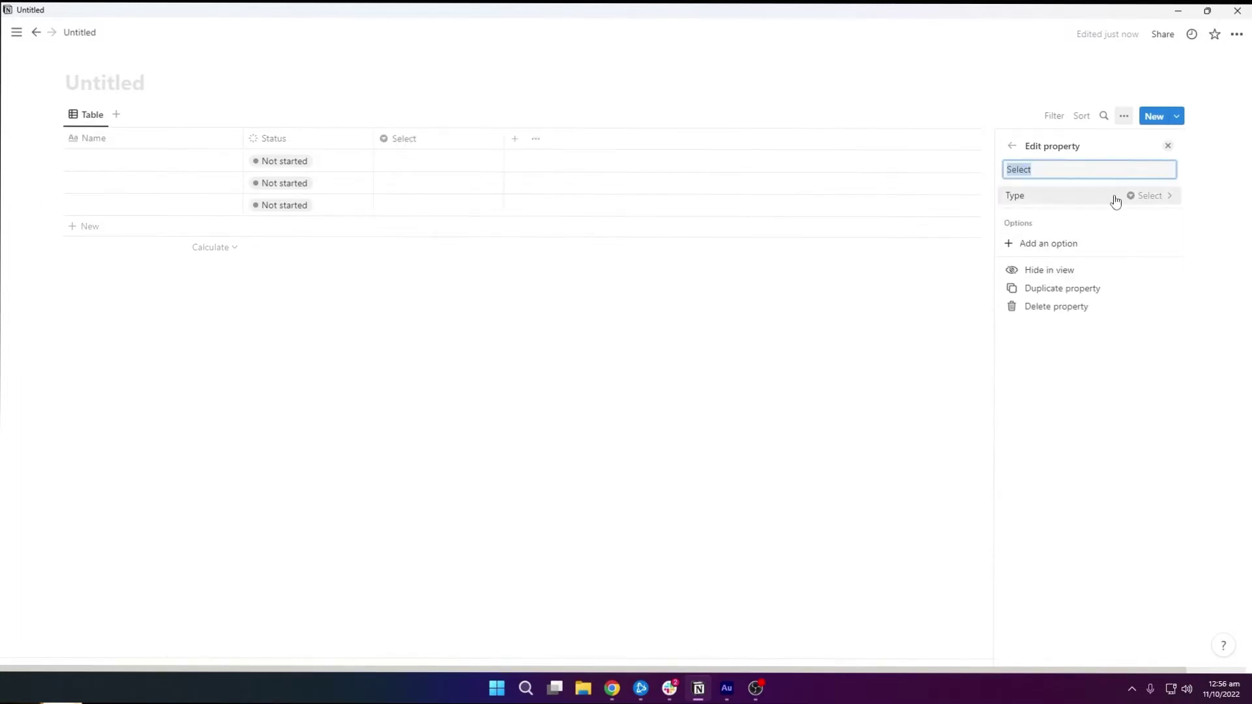
{"action": "left_click", "coordinate": [1040, 248]}
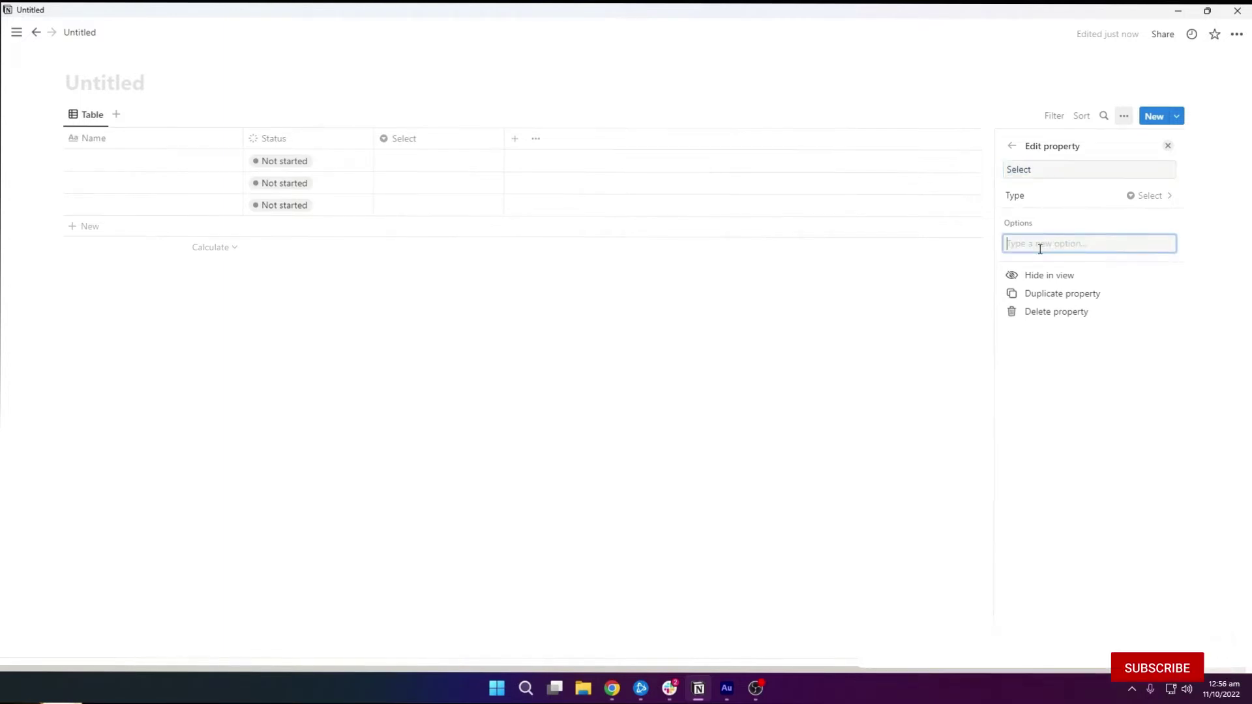
{"action": "left_click", "coordinate": [1042, 170]}
{"action": "double_click", "coordinate": [1042, 171]}
{"action": "type", "text": "La"}
{"action": "key", "text": "BackSpace"}
{"action": "key", "text": "BackSpace"}
{"action": "type", "text": "PLay:li"}
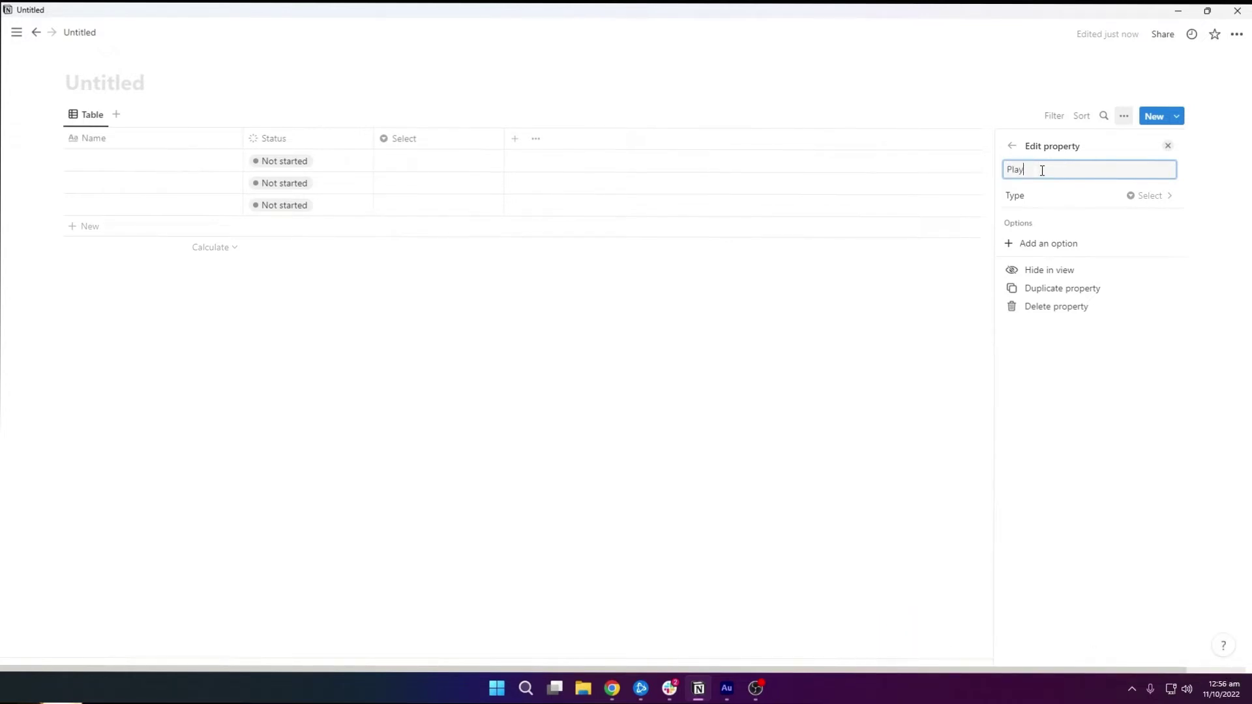
- Add a "Notion tips and tricks" option to the Playlist property
{"action": "left_click", "coordinate": [1051, 246]}
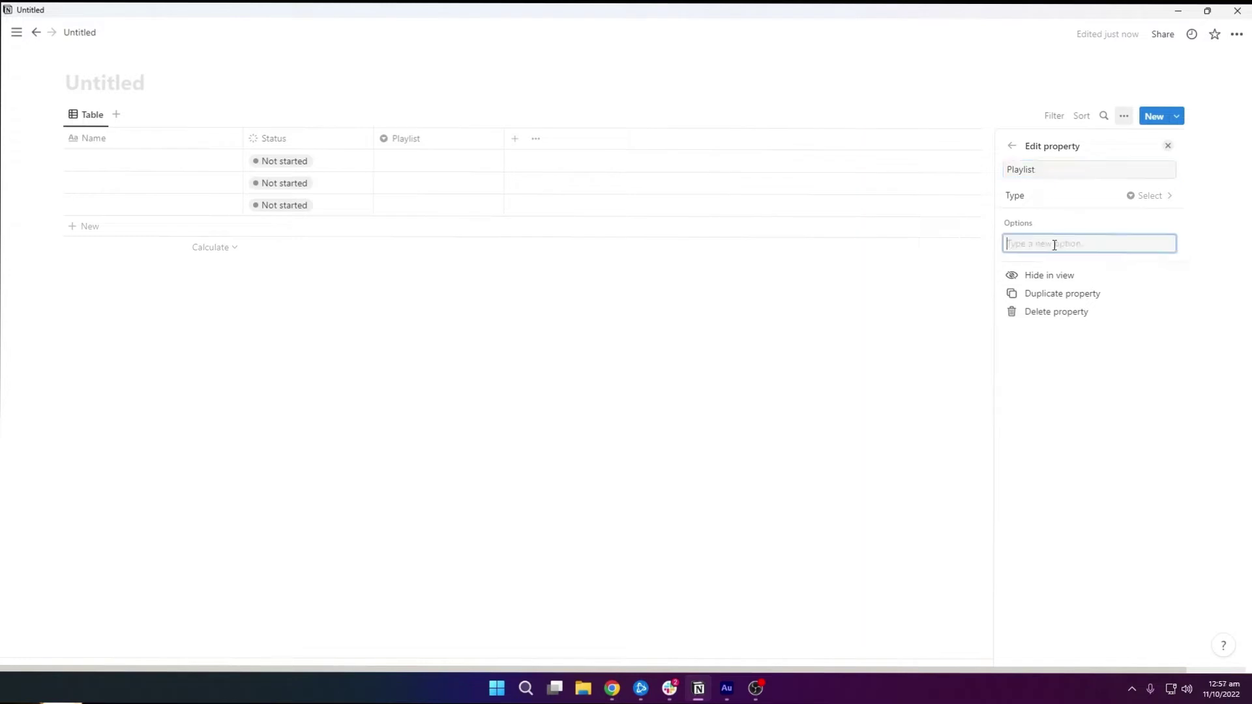
{"action": "left_click", "coordinate": [1054, 247]}
{"action": "type", "text": "Notion tips and tricks"}
{"action": "key", "text": "Return"}
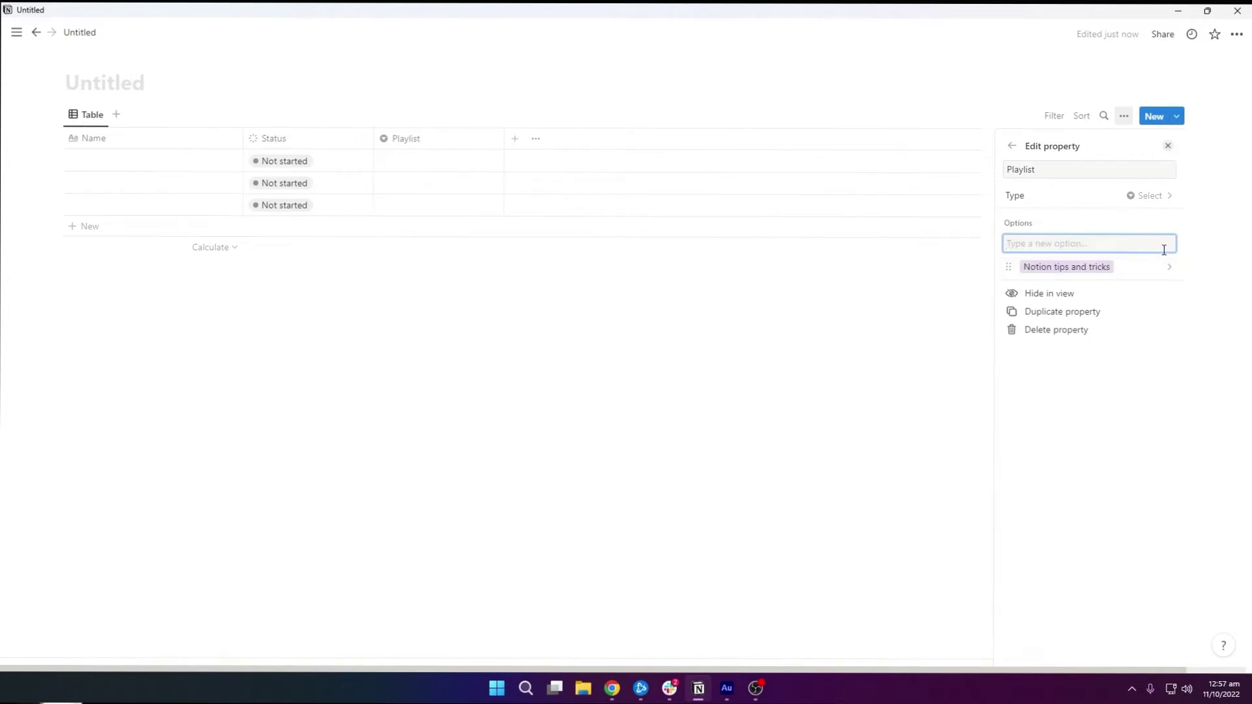
- Add an "Android tutorials" option to the Playlist property
{"action": "left_click", "coordinate": [1109, 411]}
{"action": "left_click", "coordinate": [1172, 224]}
{"action": "type", "text": "Android tutorials"}
{"action": "key", "text": "Return"}
- Add a "YT Shorts" option to the Playlist property and close the property settings
{"action": "type", "text": "AS"}
{"action": "key", "text": "BackSpace"}
{"action": "key", "text": "BackSpace"}
{"action": "key", "text": "BackSpace"}
{"action": "type", "text": "YT Sho"}
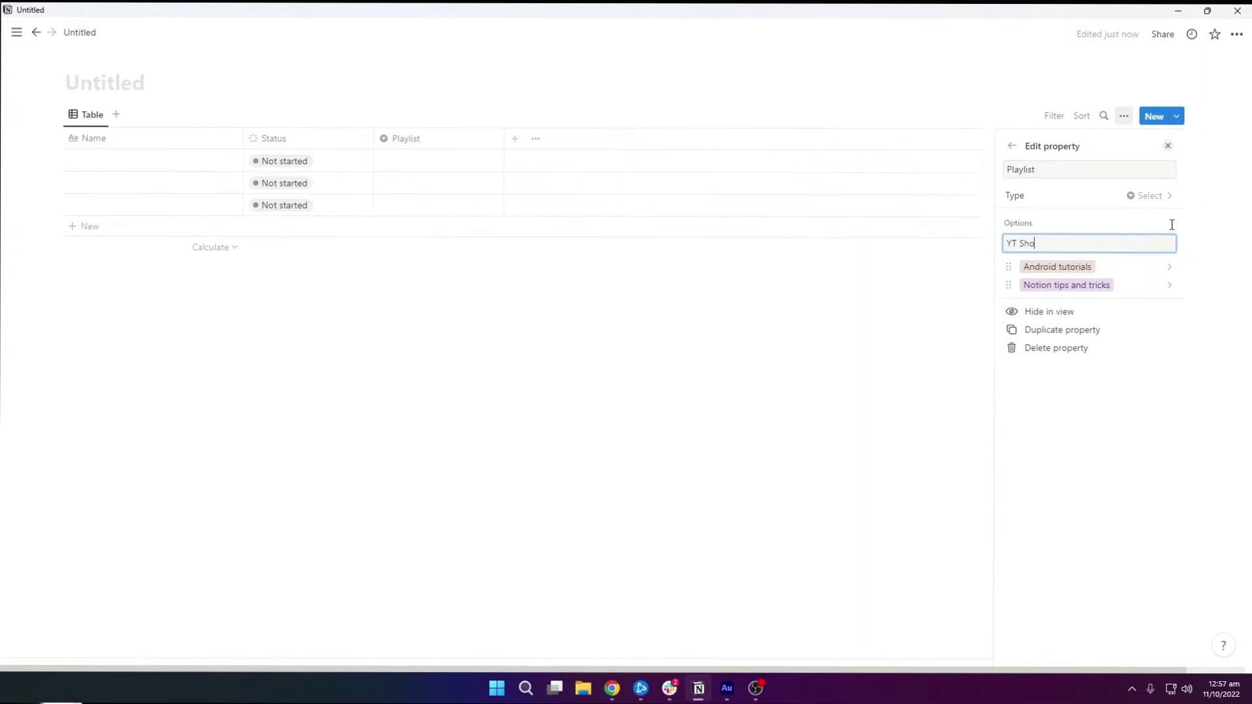
{"action": "type", "text": "rts"}
{"action": "key", "text": "Return"}
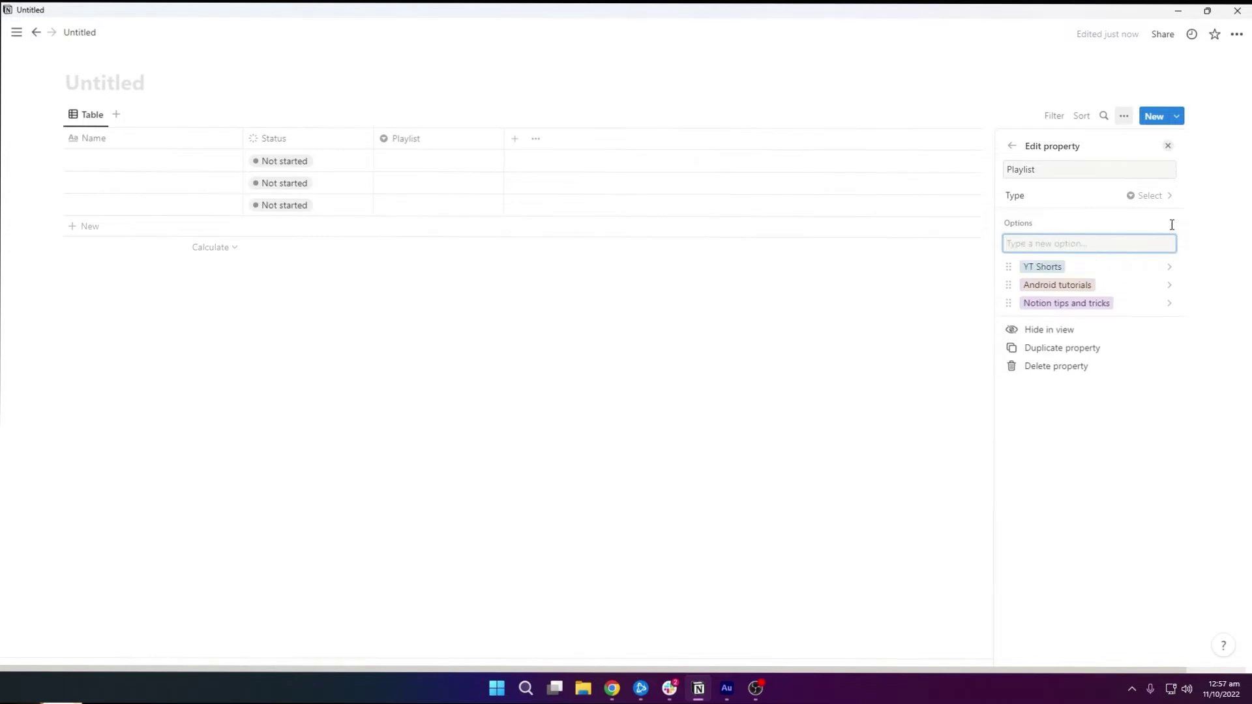
{"action": "left_click", "coordinate": [637, 326]}
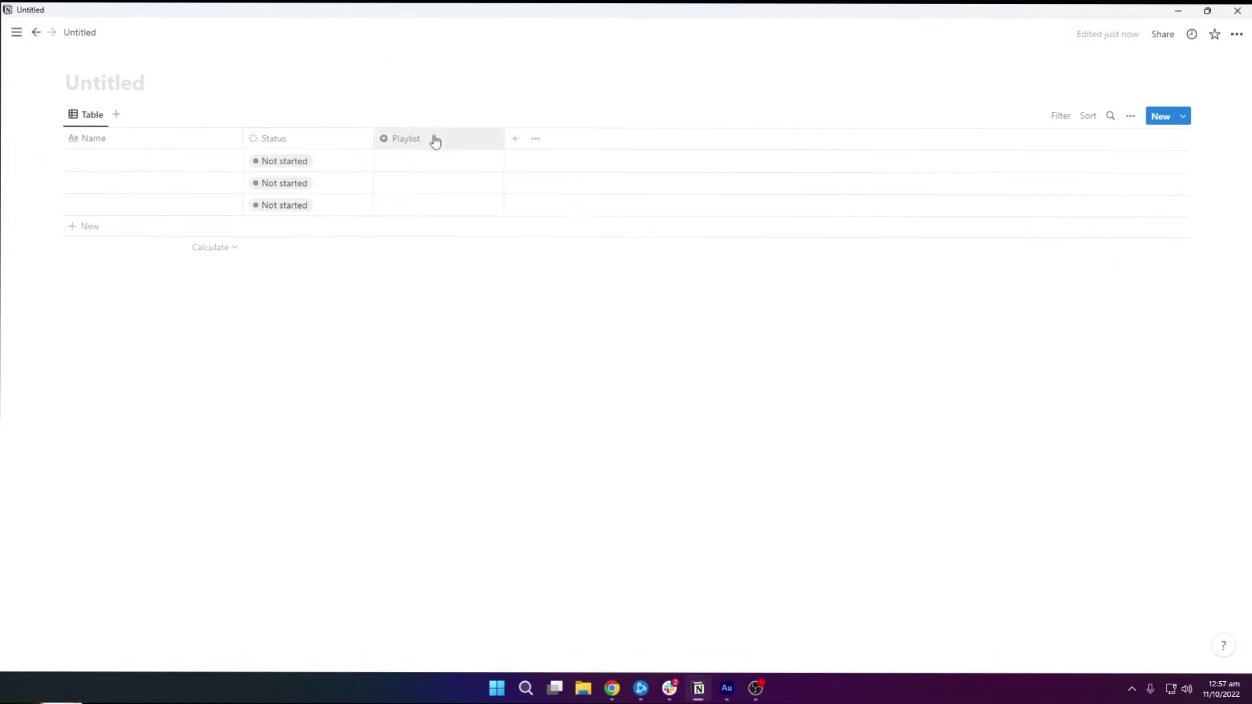
- Title the database "YouTube"
{"action": "left_click", "coordinate": [120, 88]}
{"action": "type", "text": "YoUTubew"}
{"action": "key", "text": "Home"}
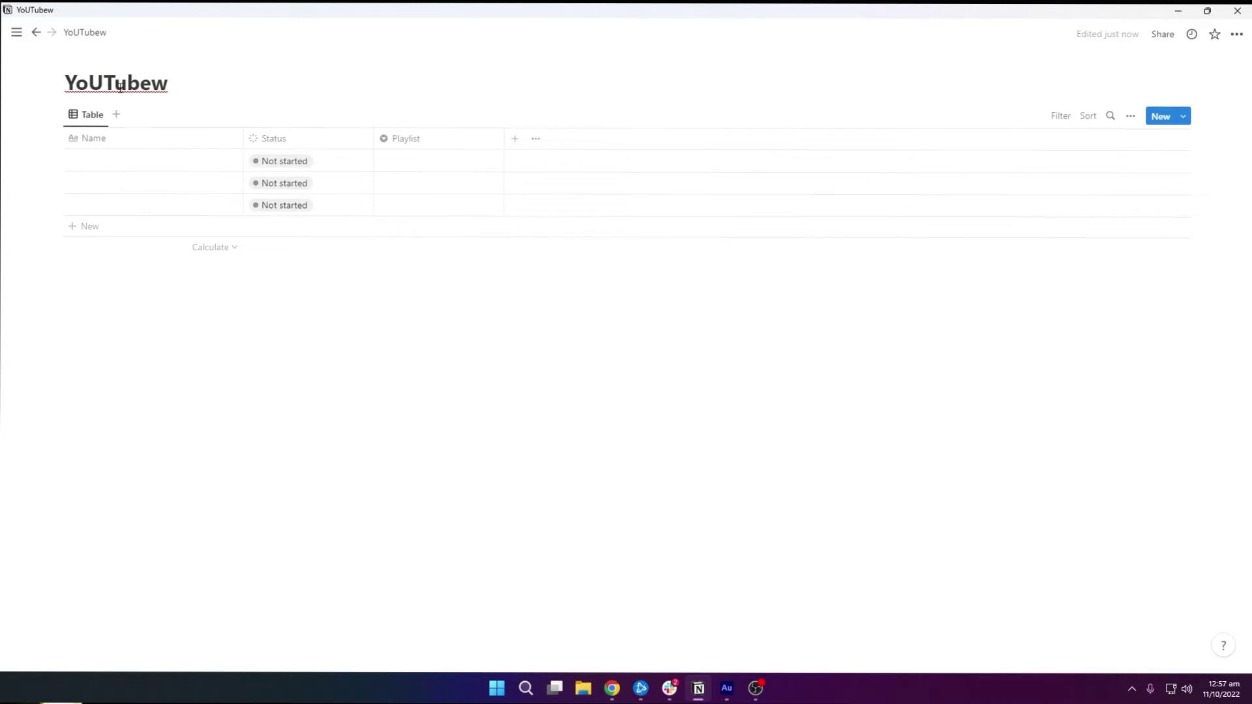
{"action": "left_click", "coordinate": [104, 83]}
{"action": "key", "text": "BackSpace"}
{"action": "type", "text": "u"}
{"action": "left_click", "coordinate": [176, 75]}
{"action": "key", "text": "BackSpace"}
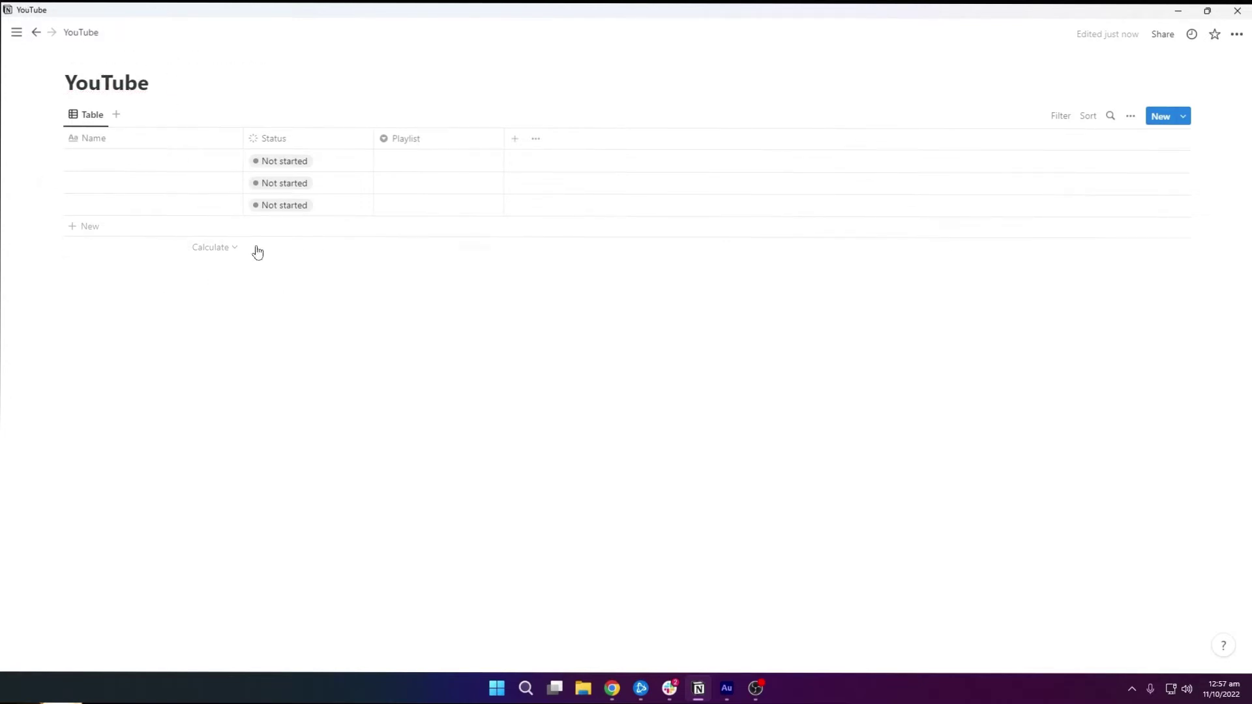
- Change the layout of the database's table view to Board
{"action": "left_click", "coordinate": [97, 115]}
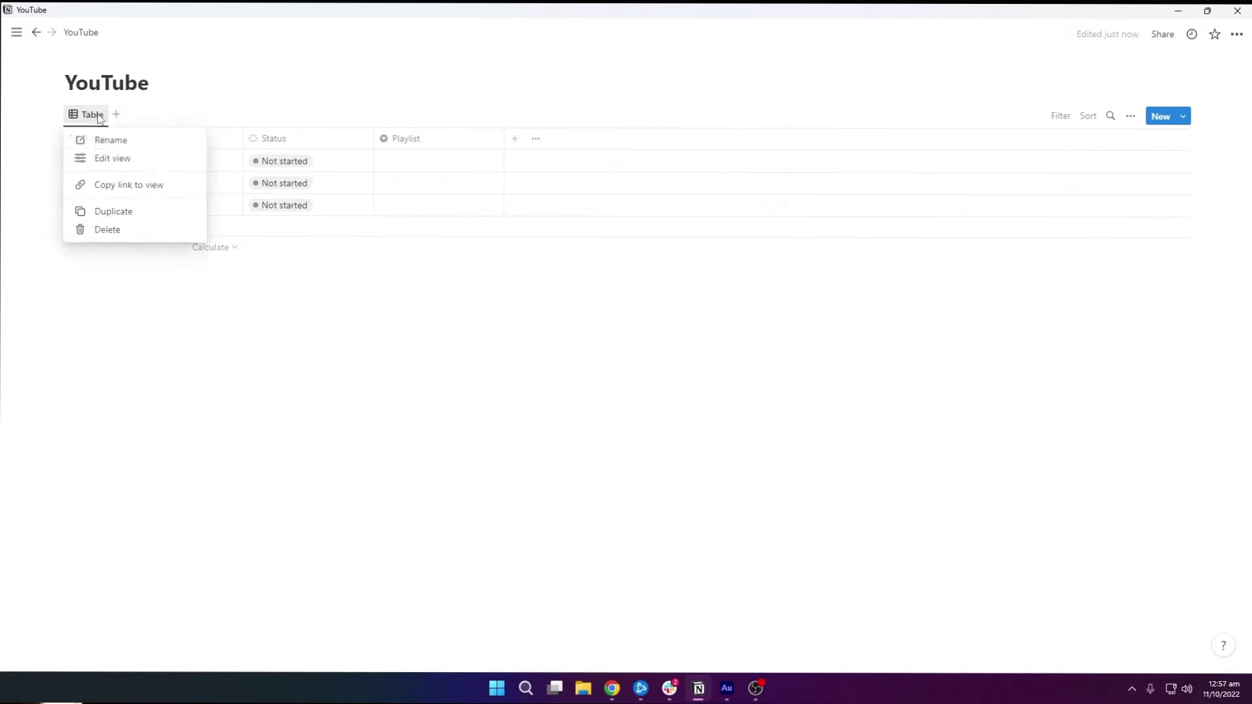
{"action": "left_click", "coordinate": [98, 157]}
{"action": "left_click", "coordinate": [1128, 197]}
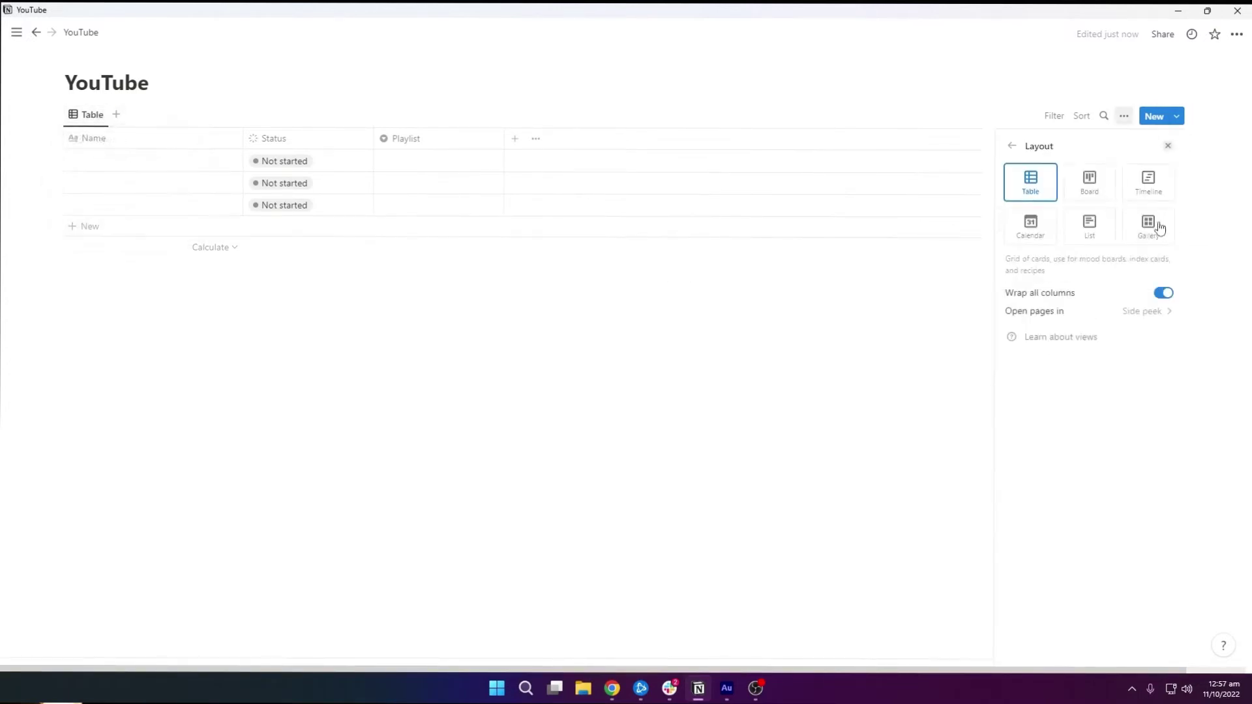
{"action": "left_click", "coordinate": [1096, 186]}
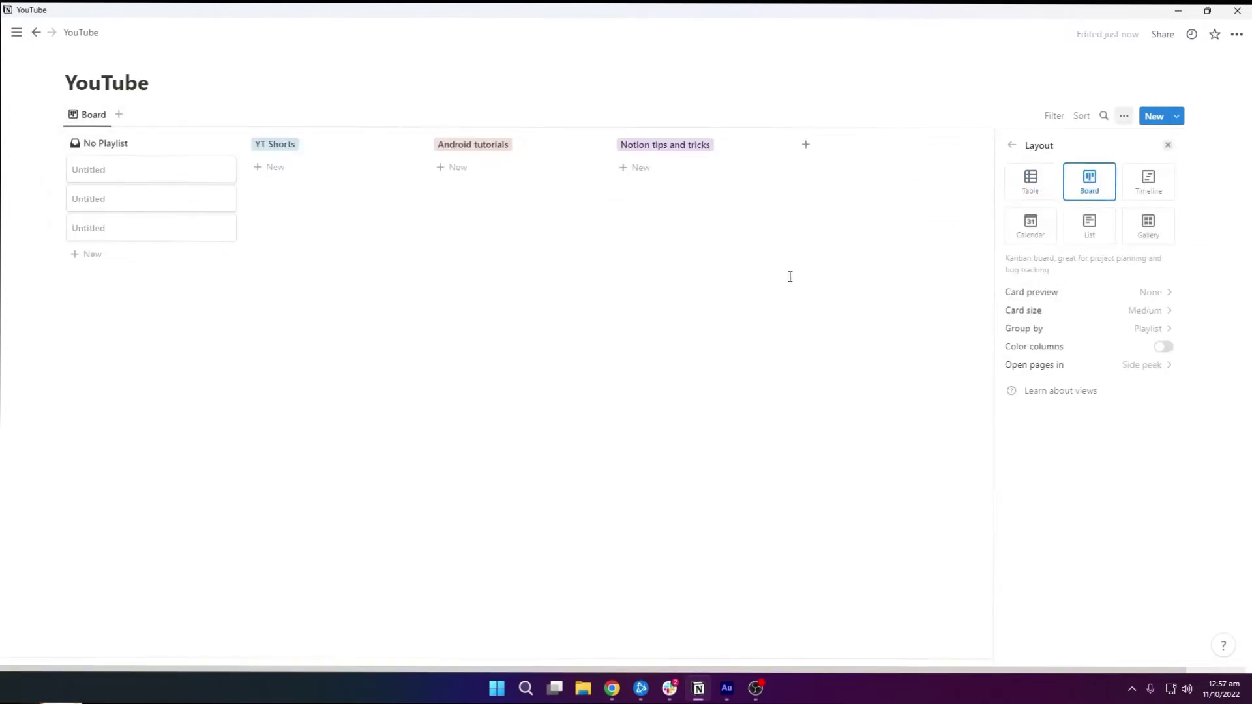
{"action": "left_click", "coordinate": [292, 333]}
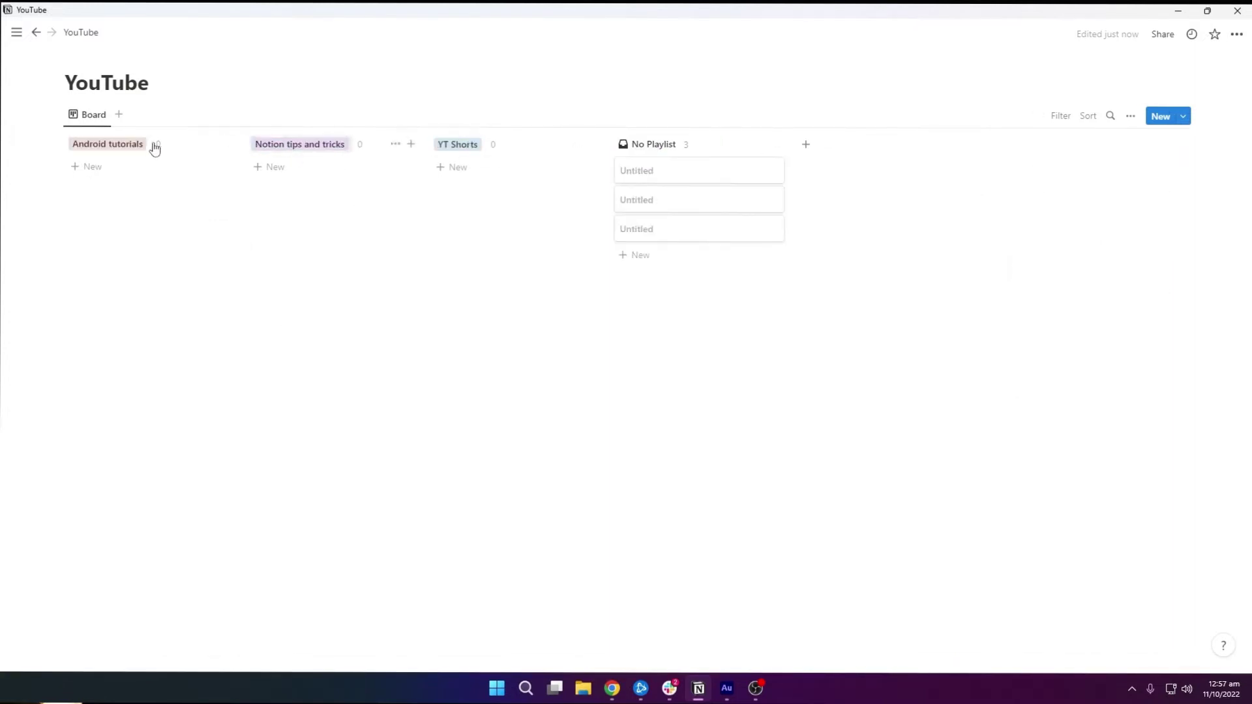
- Group the board by Status and turn on coloured columns
{"action": "left_click", "coordinate": [1129, 116]}
{"action": "left_click", "coordinate": [1154, 197]}
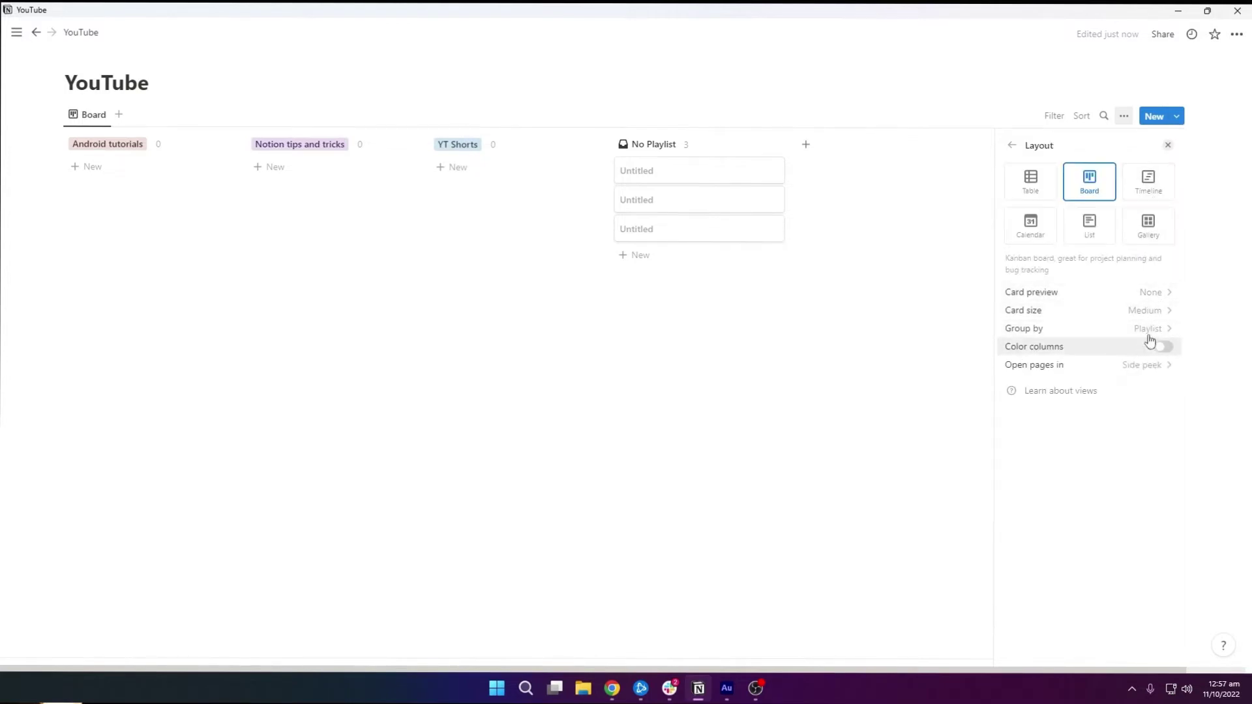
{"action": "left_click", "coordinate": [1105, 328]}
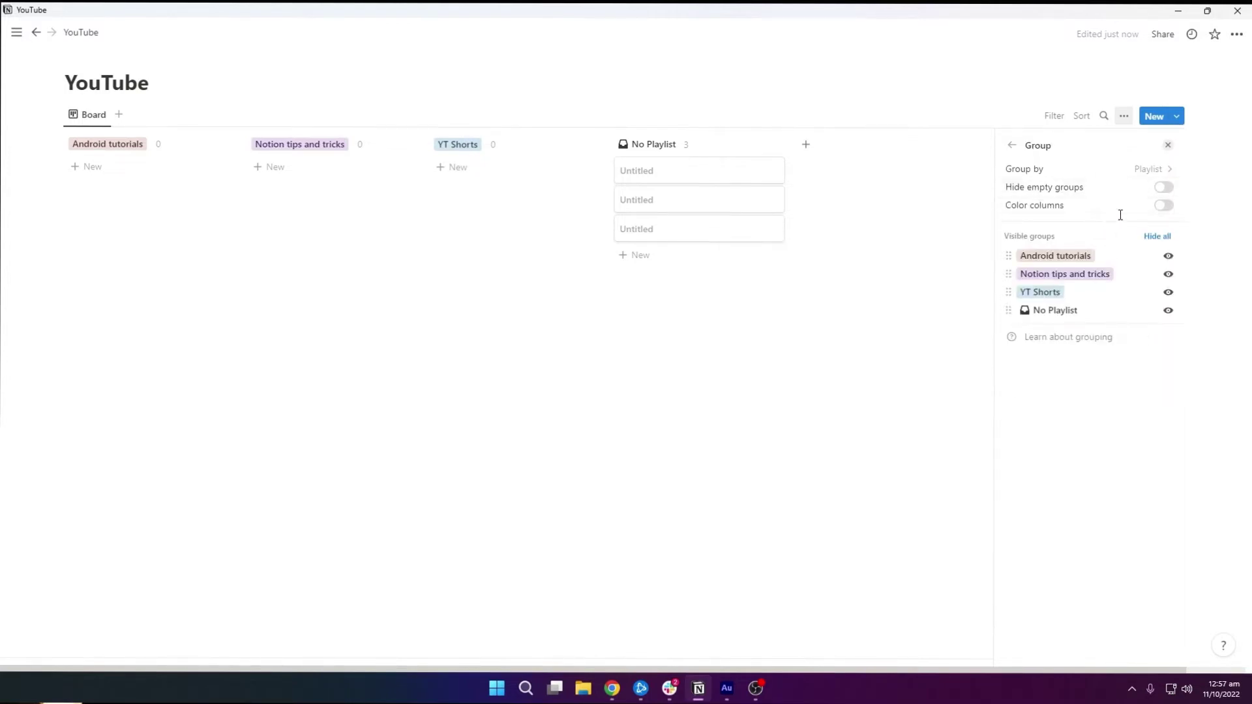
{"action": "left_click", "coordinate": [1162, 170]}
{"action": "left_click", "coordinate": [1098, 210]}
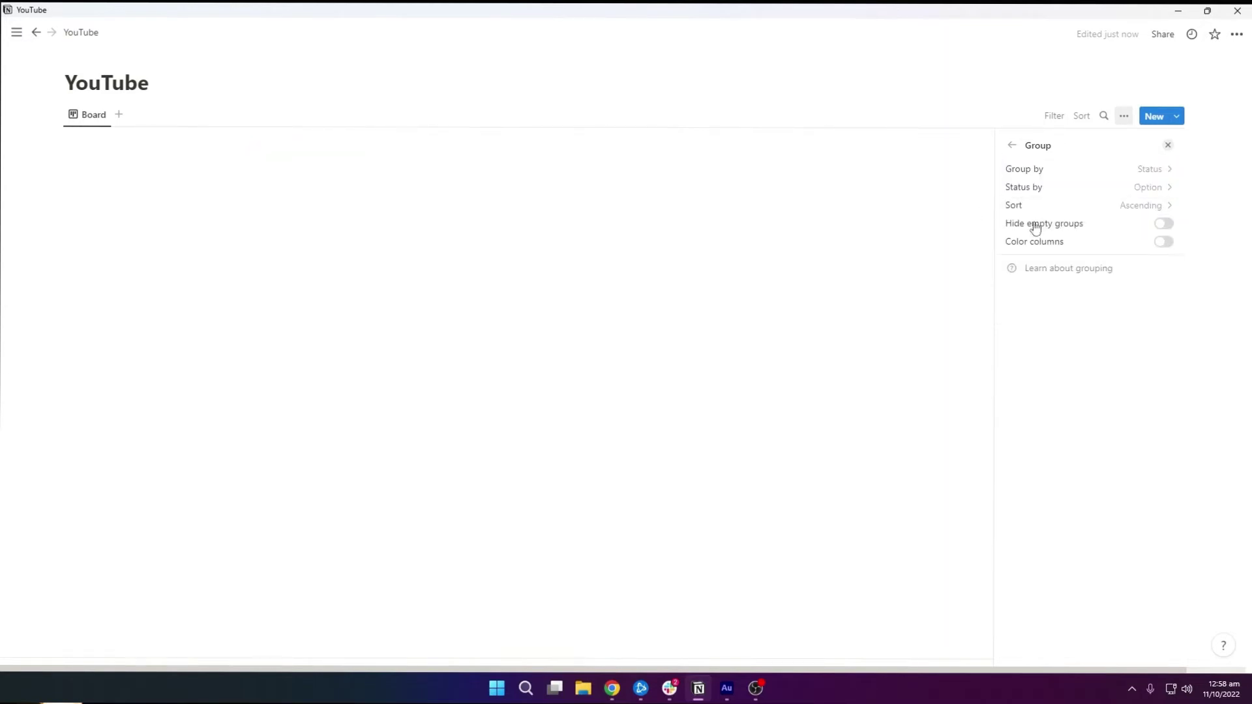
{"action": "left_click", "coordinate": [1163, 242]}
{"action": "left_click", "coordinate": [320, 333]}
- Delete the three untitled cards from the Not started column
{"action": "left_click", "coordinate": [222, 172]}
{"action": "left_click", "coordinate": [257, 216]}
{"action": "left_click", "coordinate": [223, 172]}
{"action": "left_click", "coordinate": [245, 215]}
{"action": "left_click", "coordinate": [222, 173]}
{"action": "left_click", "coordinate": [247, 216]}
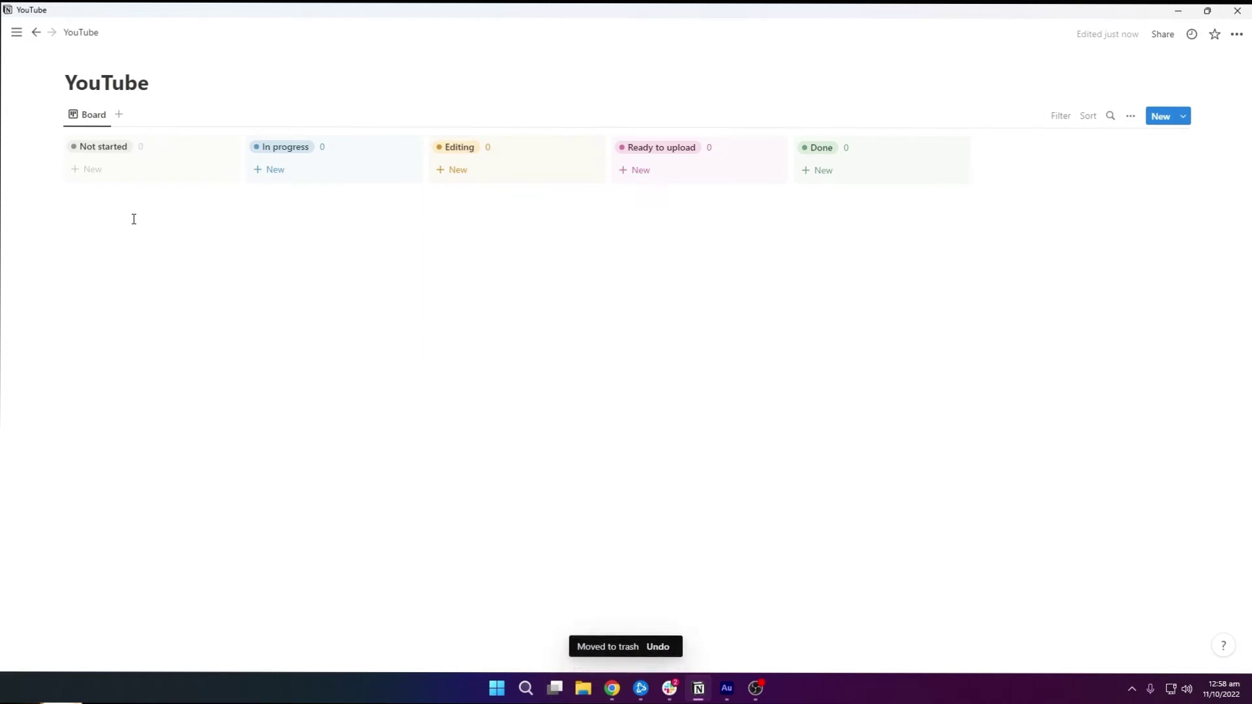
- Add a card named "New" to the Not started column
{"action": "left_click", "coordinate": [97, 170]}
{"action": "type", "text": "New"}
{"action": "key", "text": "Return"}
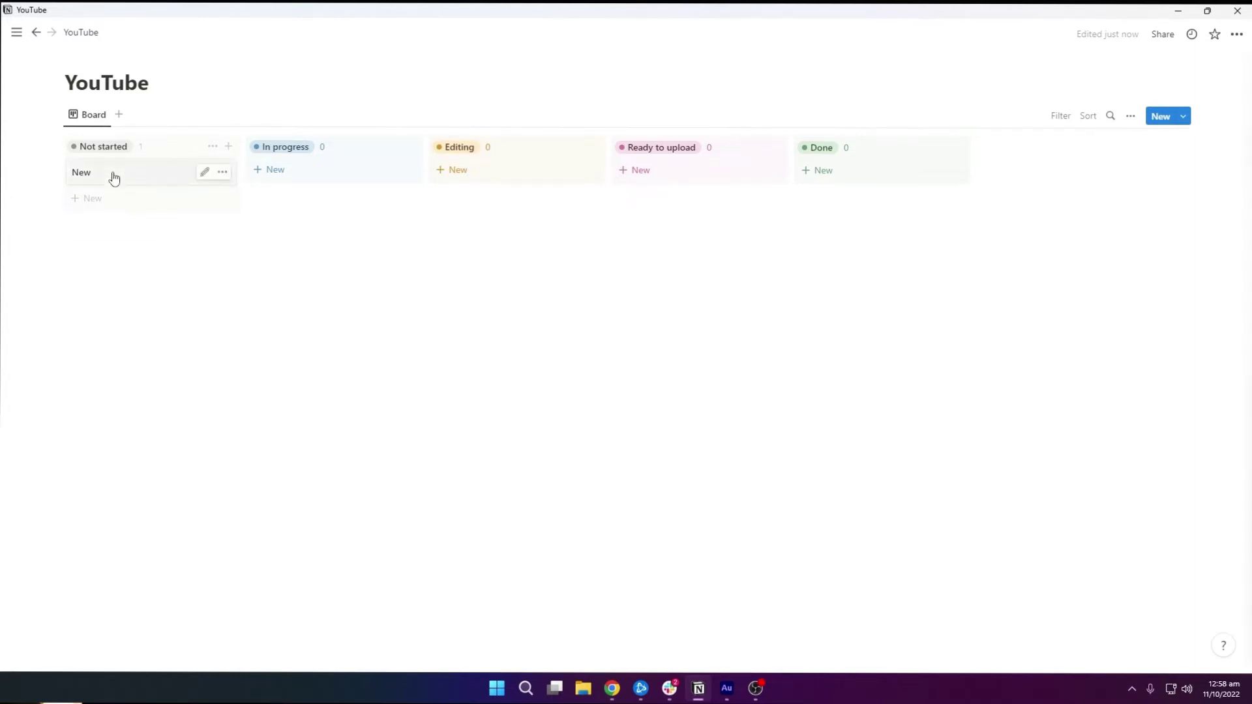
- View the New card as a full page and return to the YouTube board
{"action": "left_click", "coordinate": [112, 173]}
{"action": "left_click", "coordinate": [489, 32]}
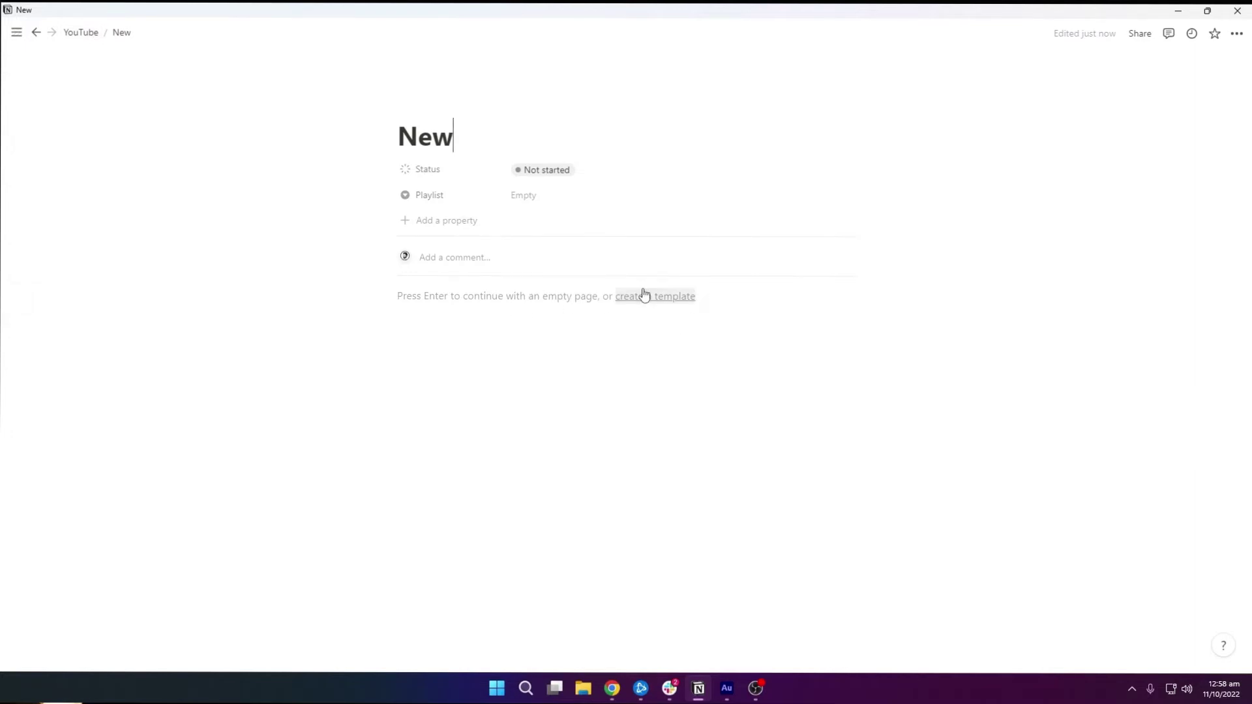
{"action": "left_click", "coordinate": [86, 36]}
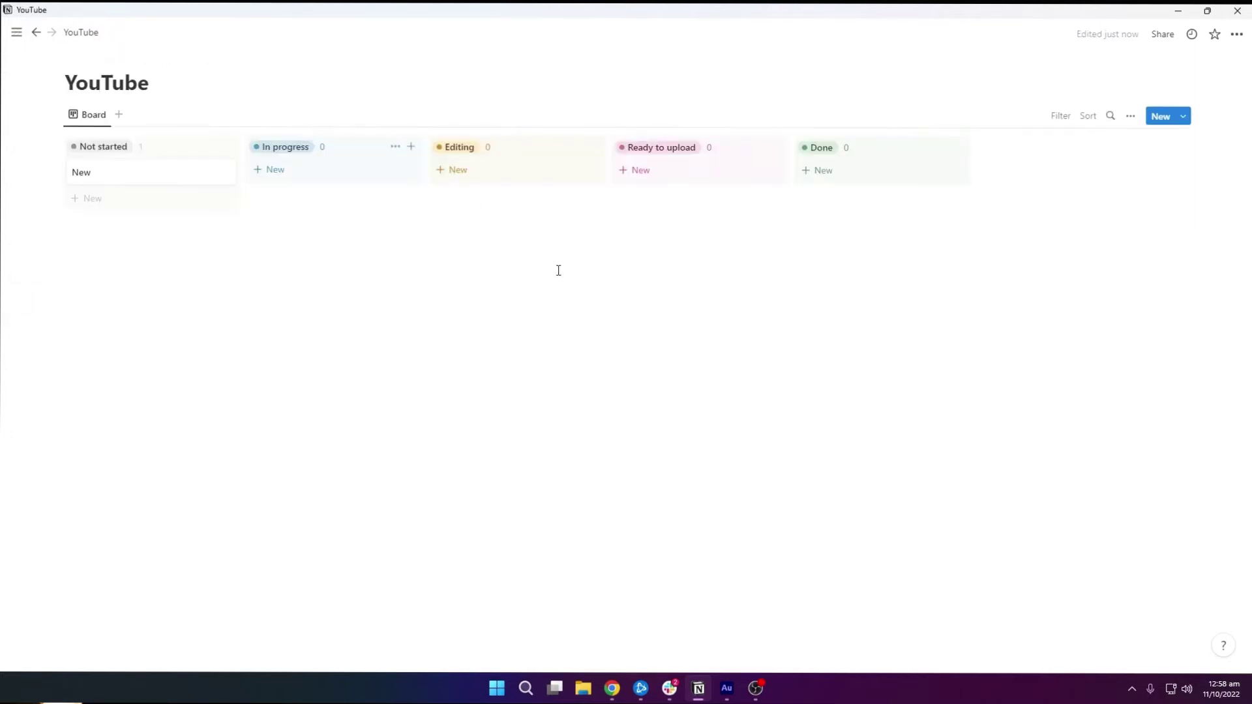
- Create a new page template for the YouTube database, open it as a full page and title it "New"
{"action": "left_click", "coordinate": [1184, 117]}
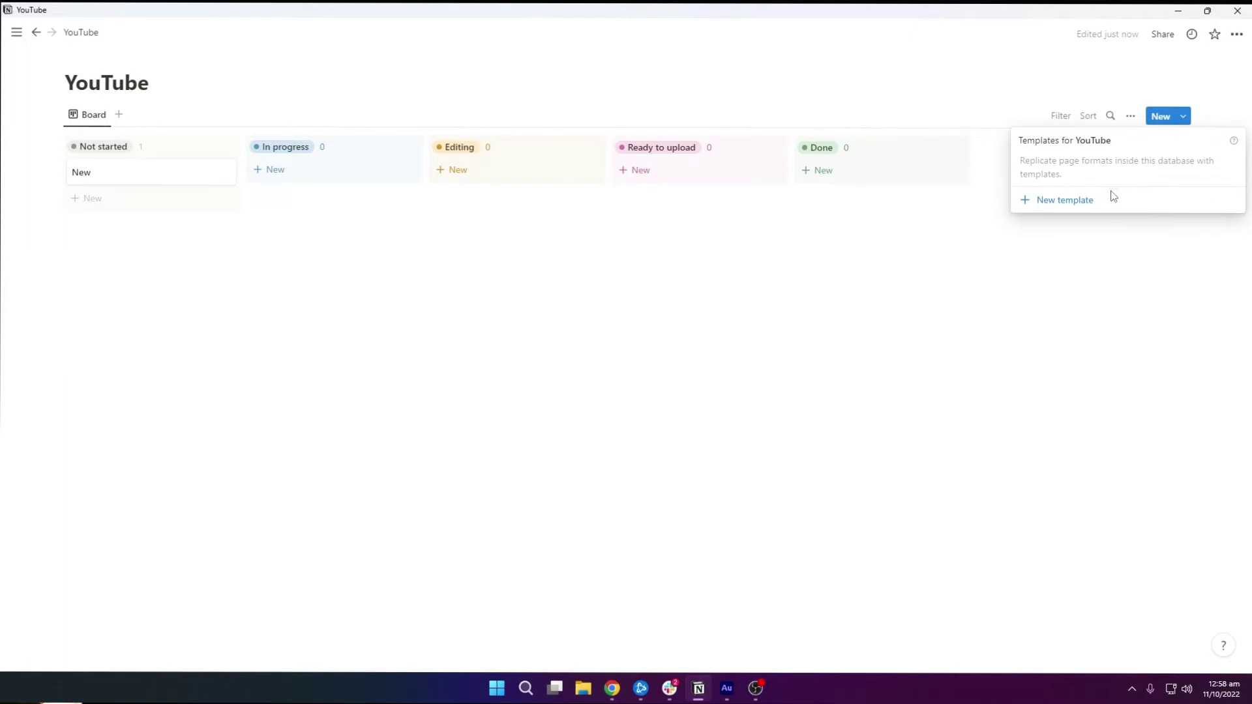
{"action": "left_click", "coordinate": [1077, 202]}
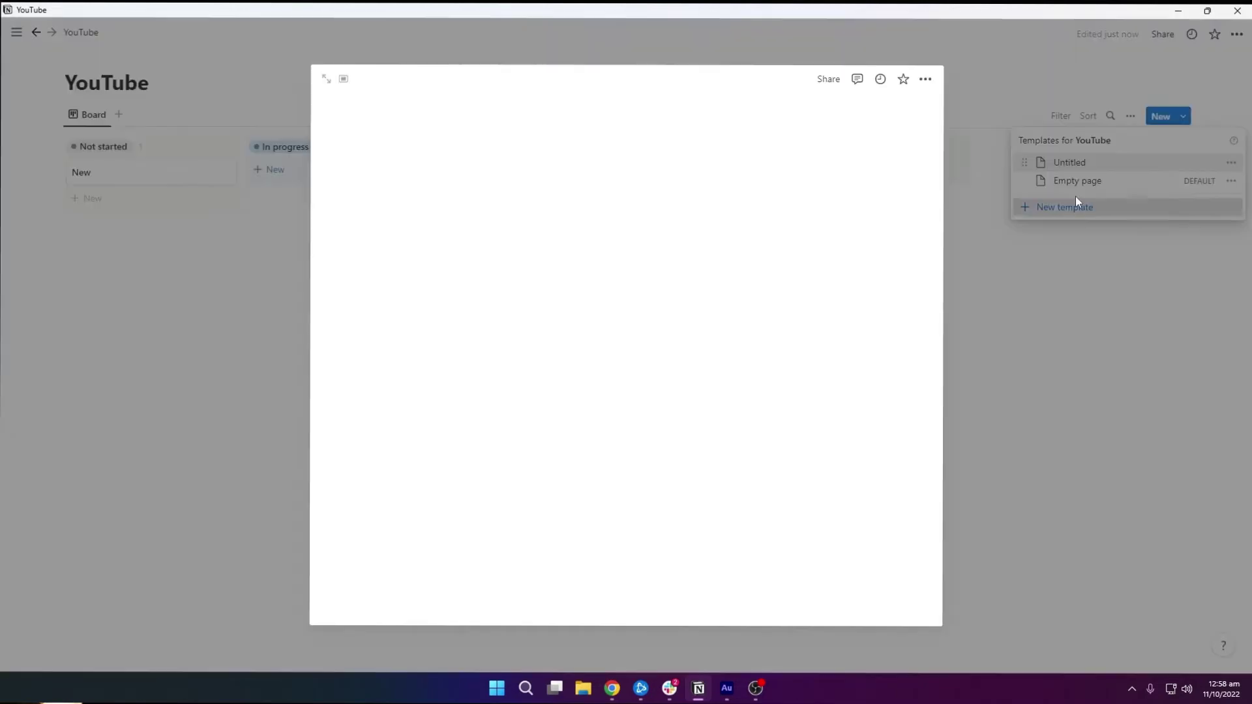
{"action": "left_click", "coordinate": [327, 78]}
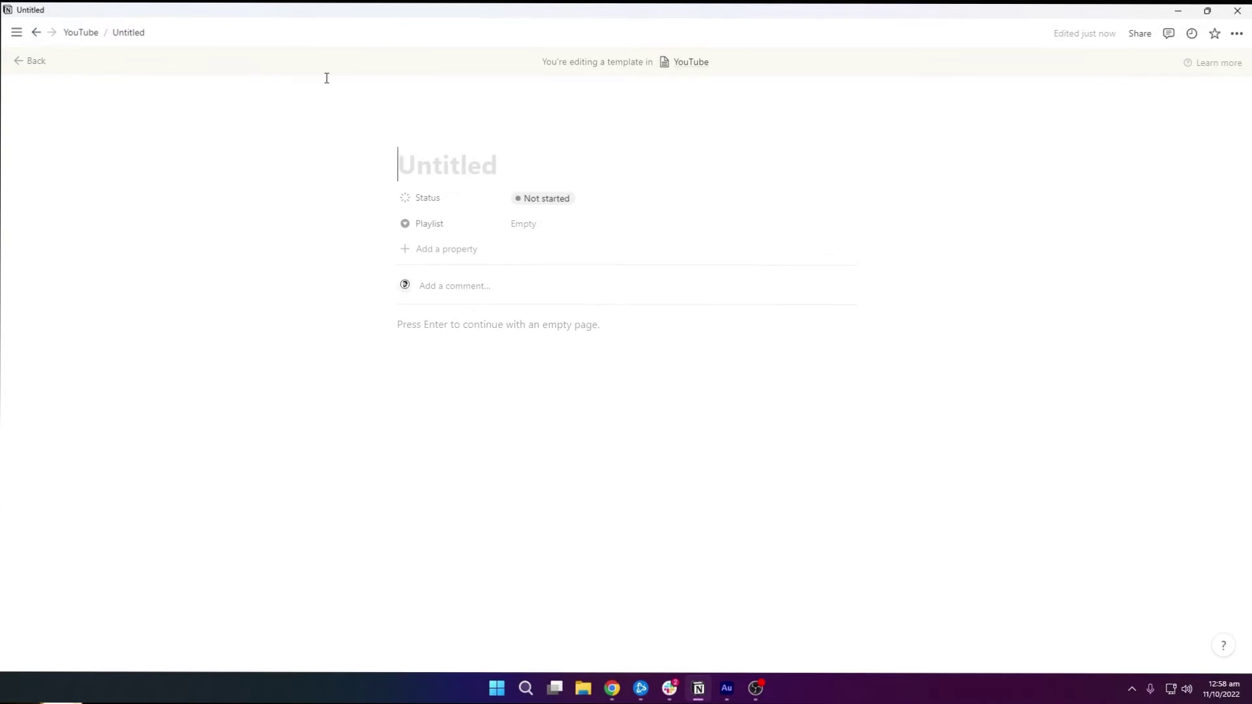
{"action": "type", "text": "New"}
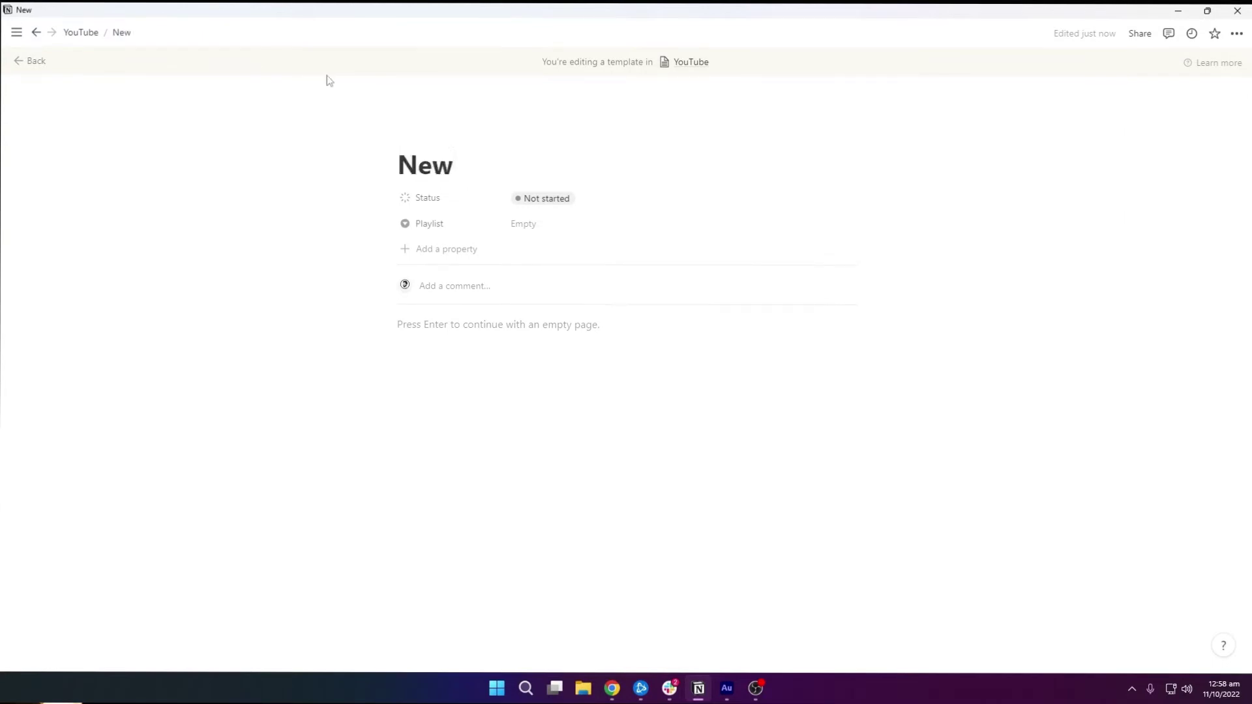
- Set the template page to full width and turn off its top-level page discussions and backlinks
{"action": "left_click", "coordinate": [1237, 34]}
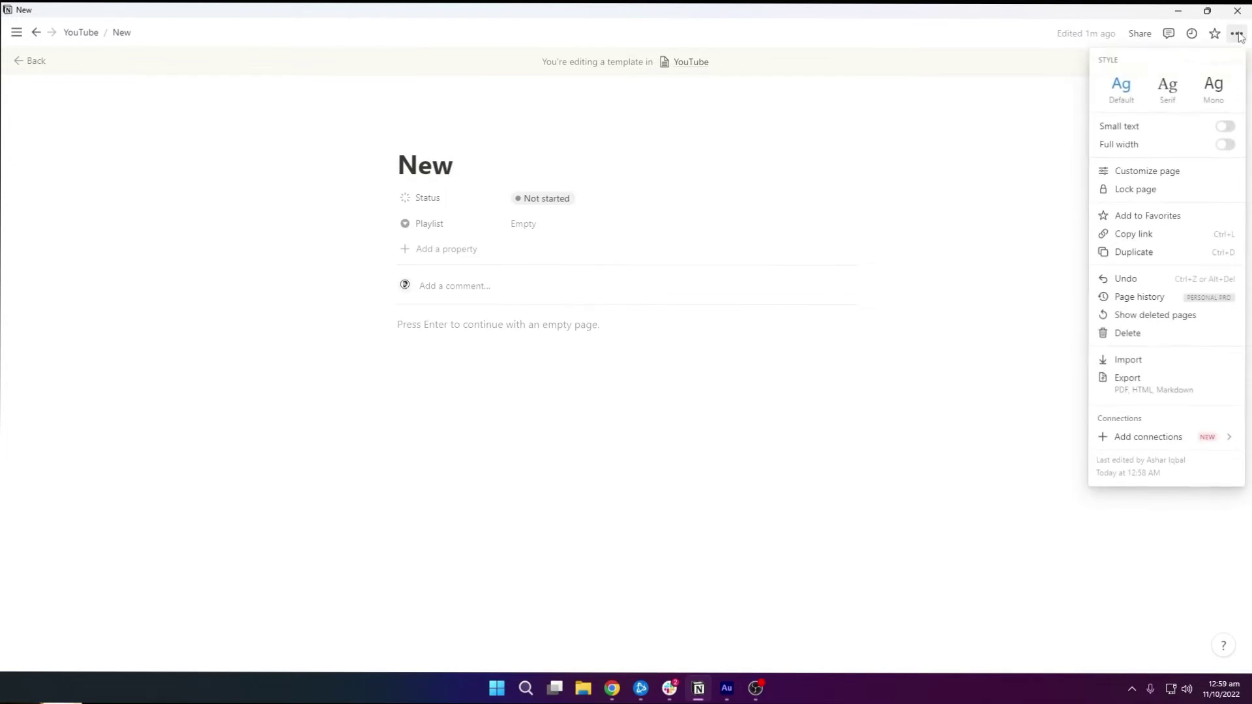
{"action": "left_click", "coordinate": [1226, 145]}
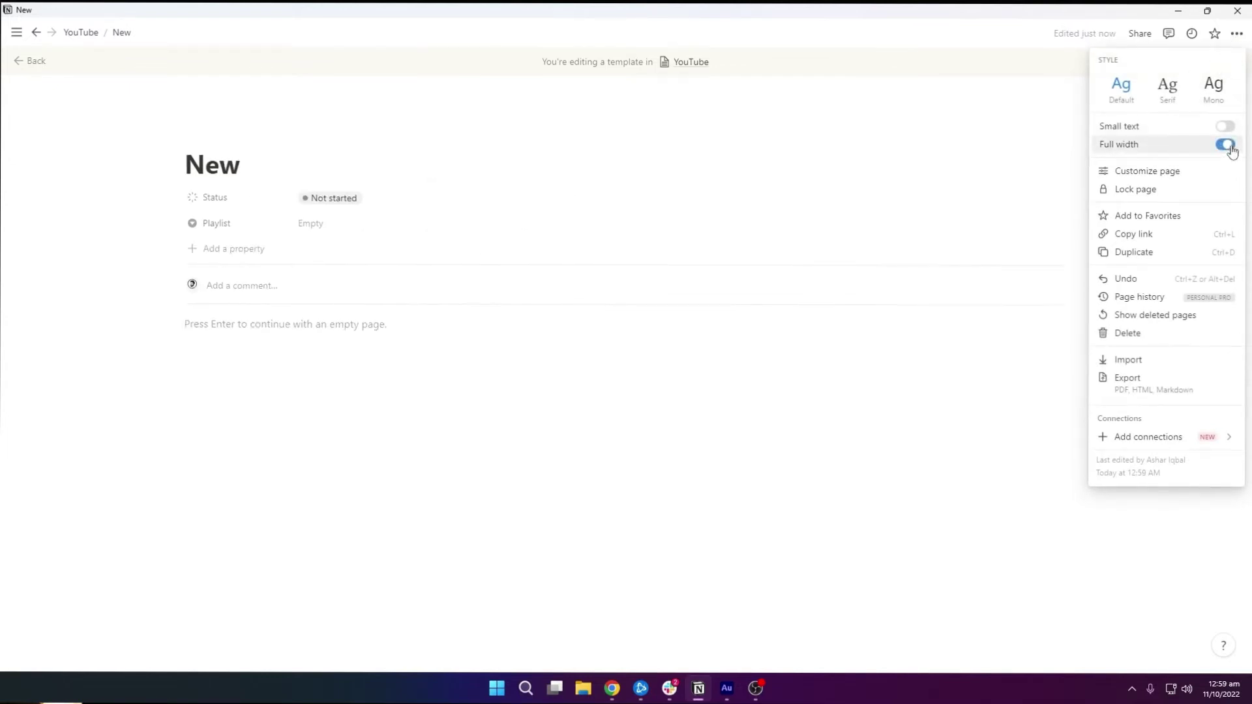
{"action": "left_click", "coordinate": [1161, 174]}
{"action": "left_click", "coordinate": [1209, 134]}
{"action": "left_click", "coordinate": [1188, 139]}
{"action": "left_click", "coordinate": [1167, 160]}
{"action": "left_click", "coordinate": [1209, 139]}
{"action": "left_click", "coordinate": [1149, 163]}
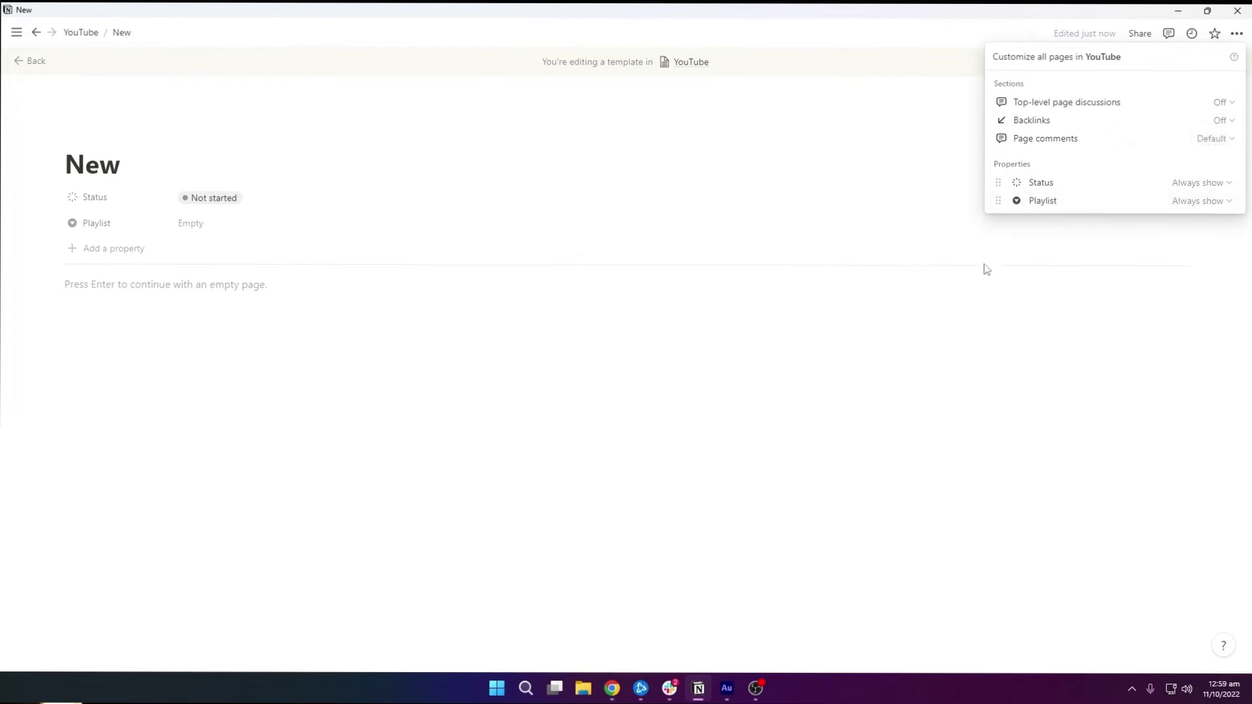
{"action": "left_click", "coordinate": [444, 349]}
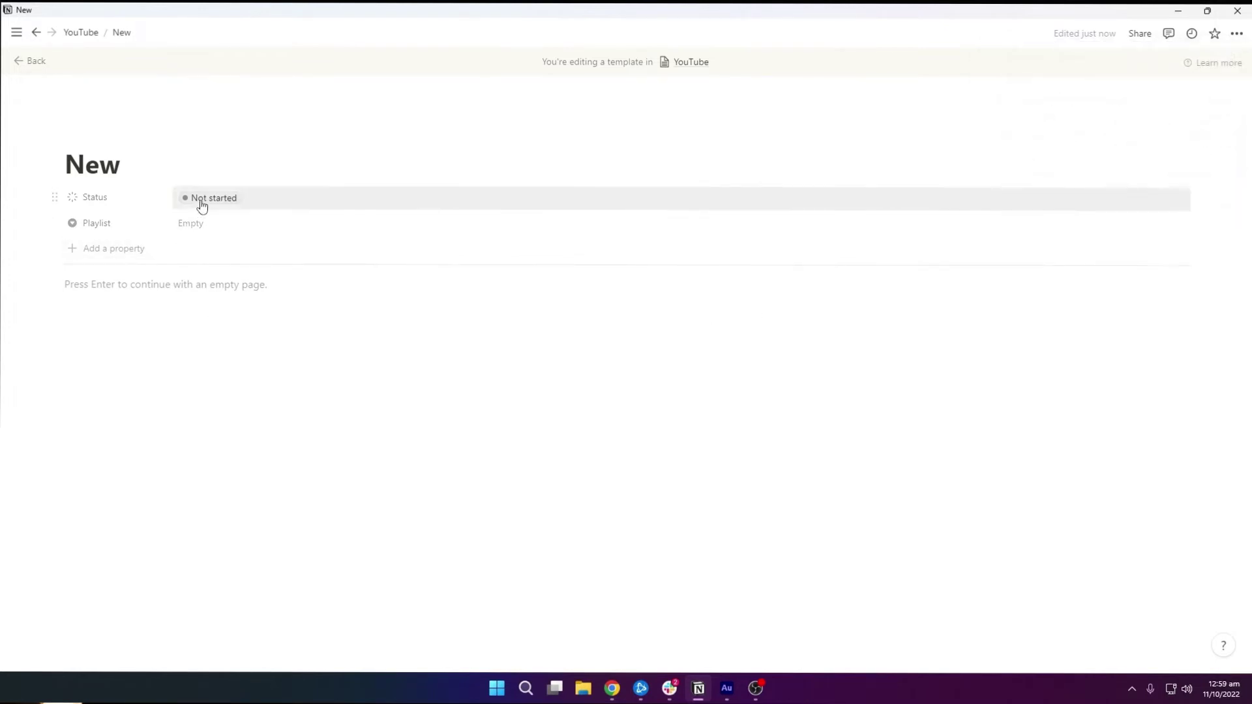
{"action": "left_click", "coordinate": [195, 233]}
{"action": "left_click", "coordinate": [209, 264]}
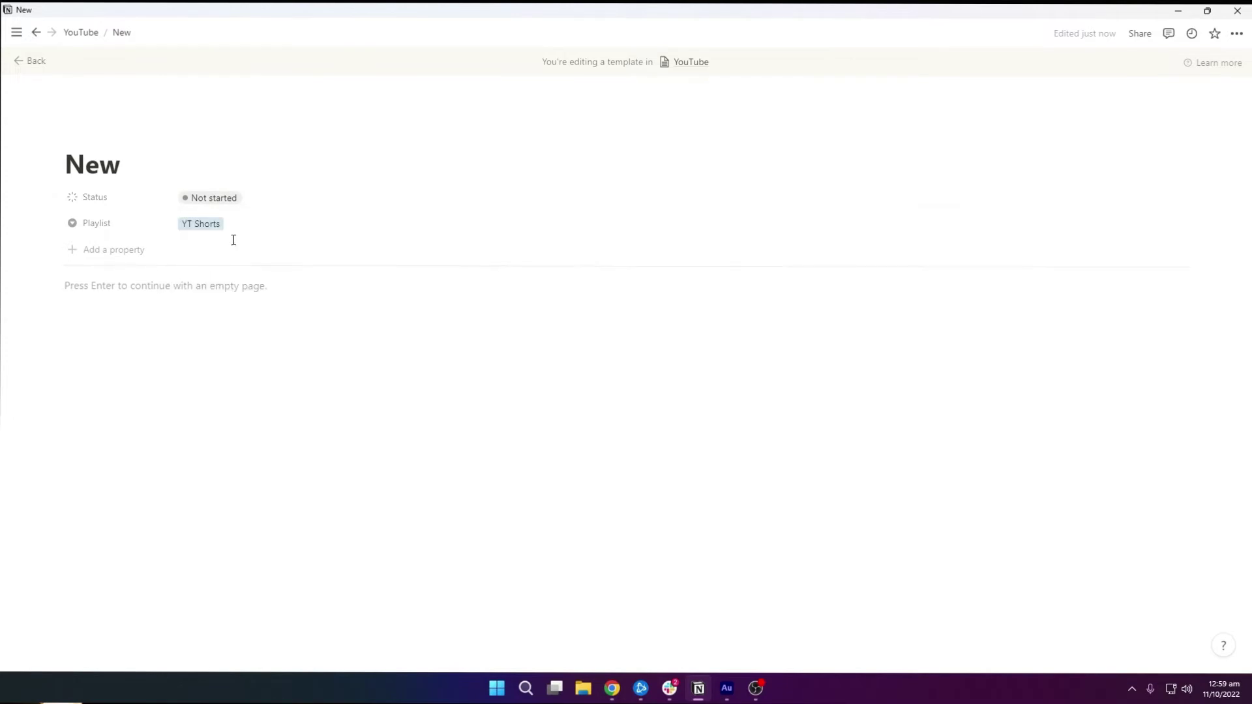
{"action": "left_click", "coordinate": [204, 223]}
{"action": "left_click", "coordinate": [228, 223]}
{"action": "left_click", "coordinate": [233, 385]}
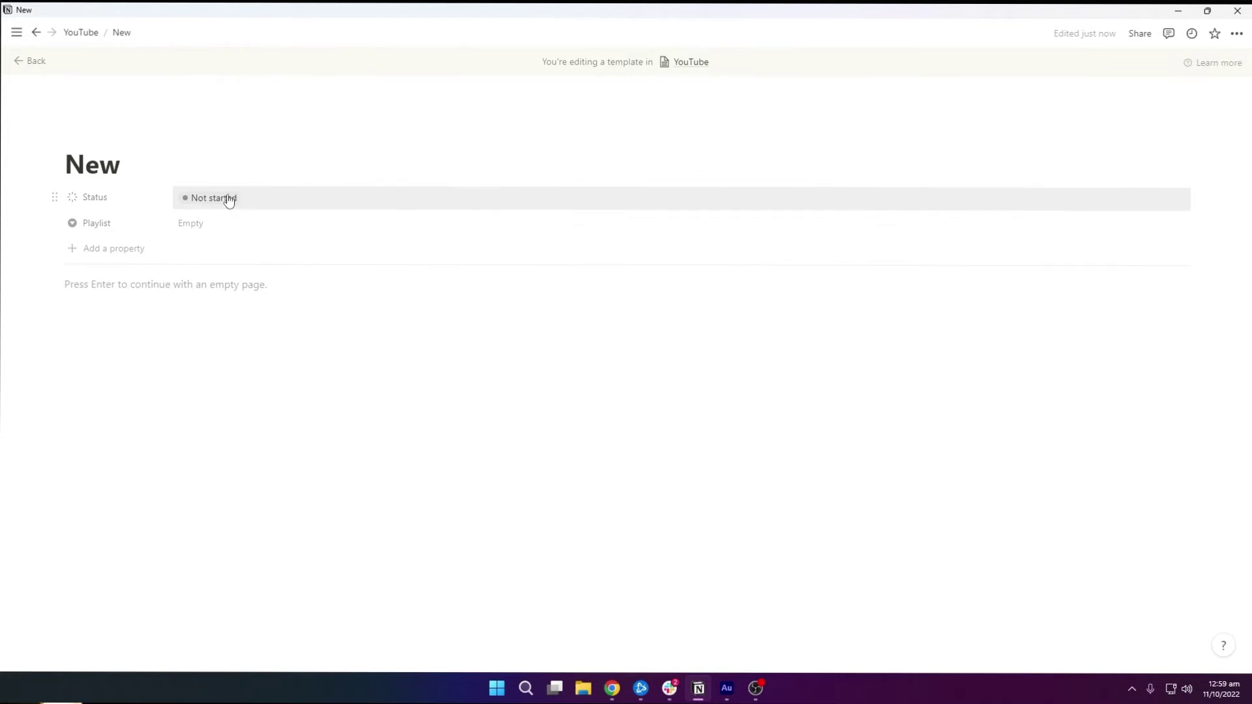
{"action": "left_click", "coordinate": [229, 199]}
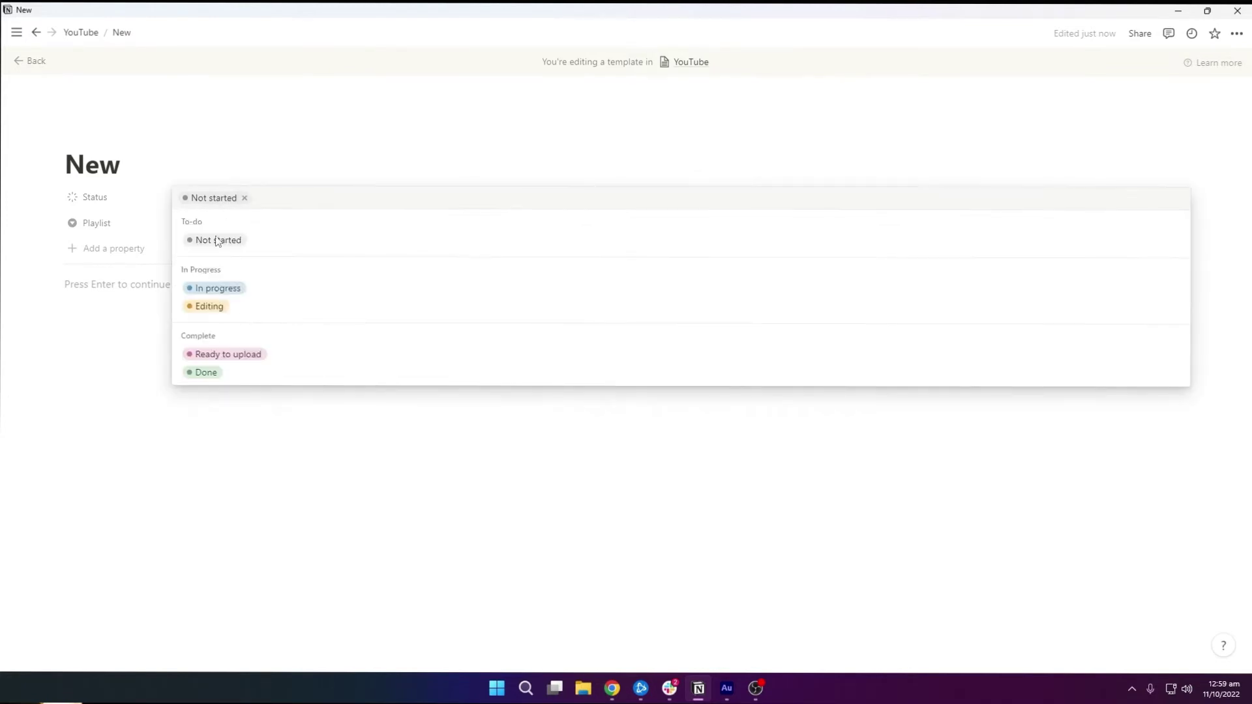
{"action": "left_click", "coordinate": [172, 423]}
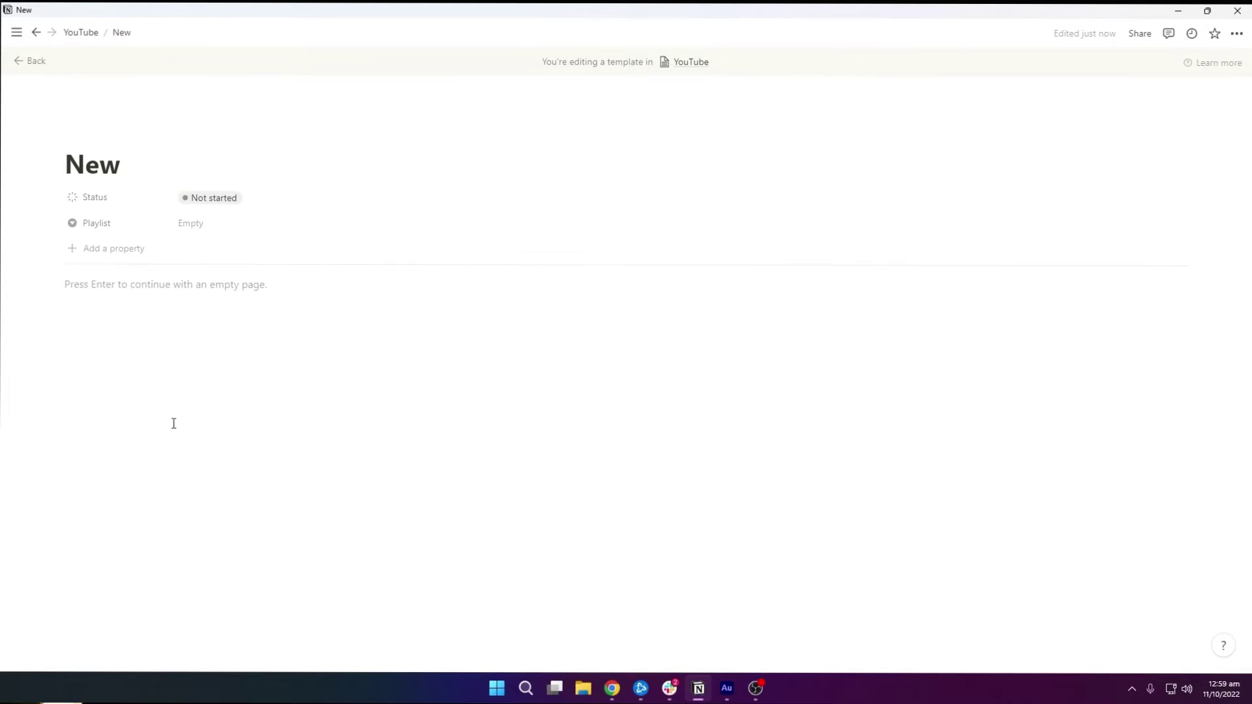
{"action": "left_click", "coordinate": [217, 197]}
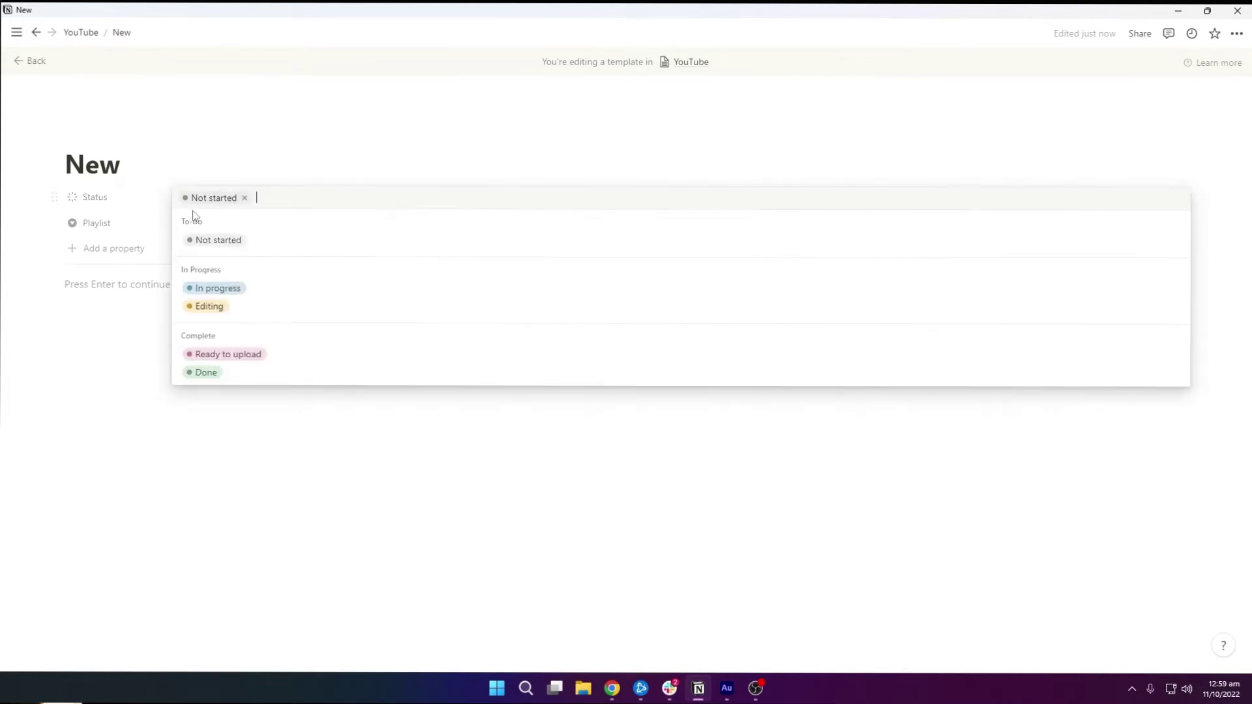
{"action": "left_click", "coordinate": [110, 305]}
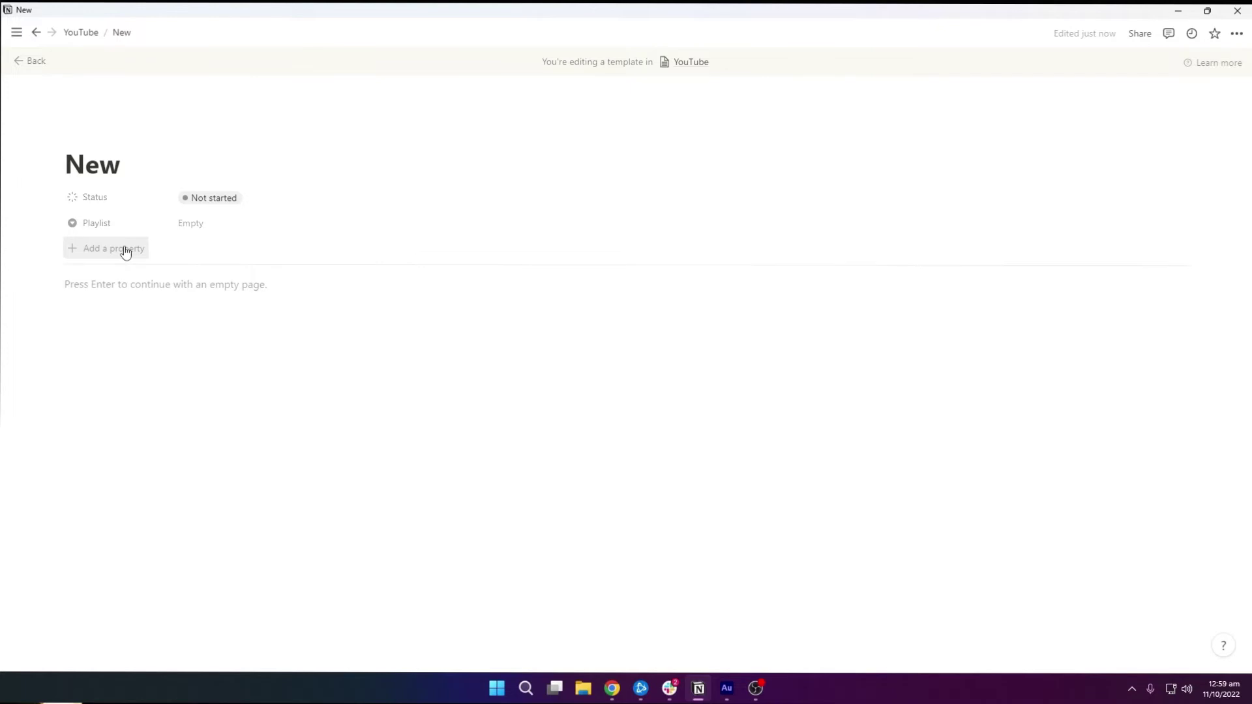
- Insert a 2 columns block in the empty body of the template page
{"action": "left_click", "coordinate": [119, 282]}
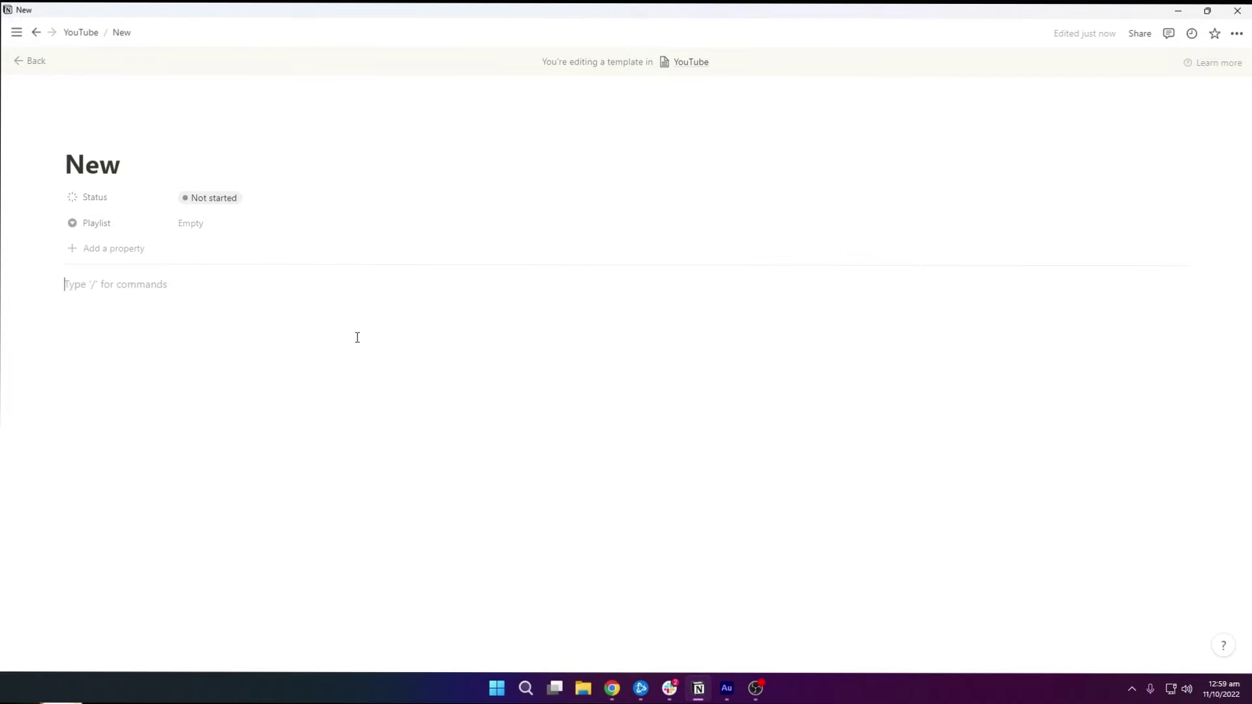
{"action": "type", "text": "/"}
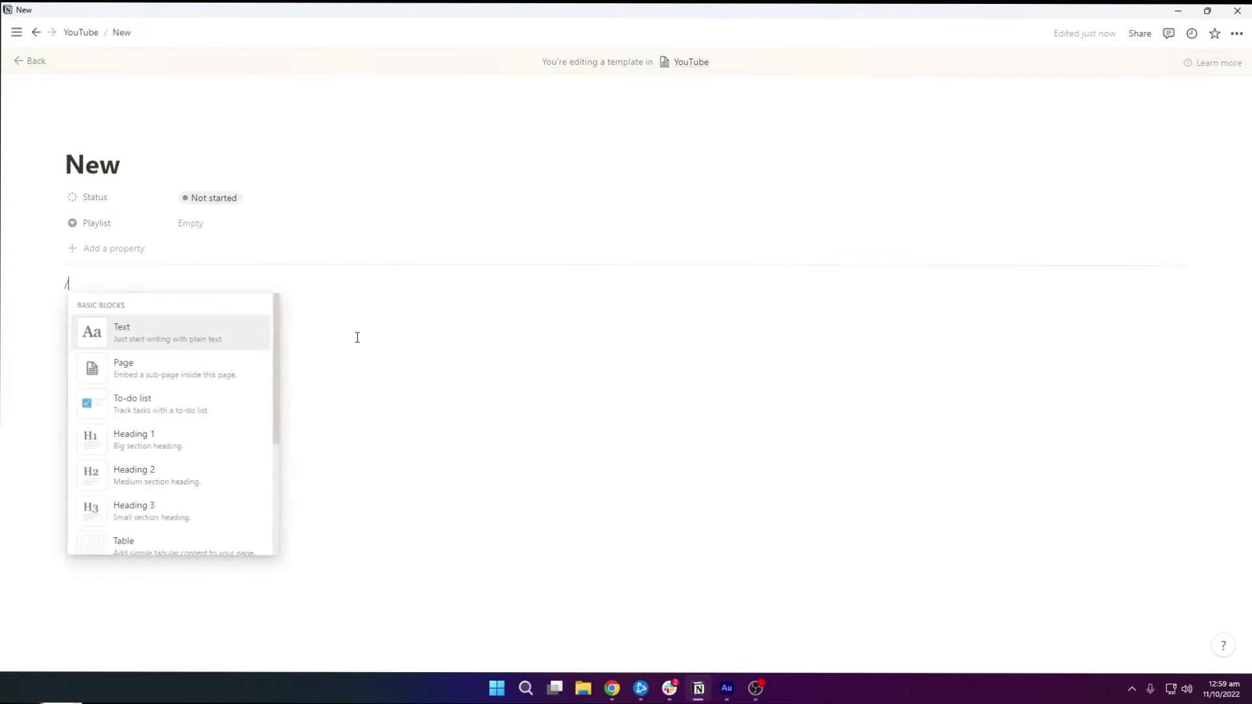
{"action": "type", "text": "cal"}
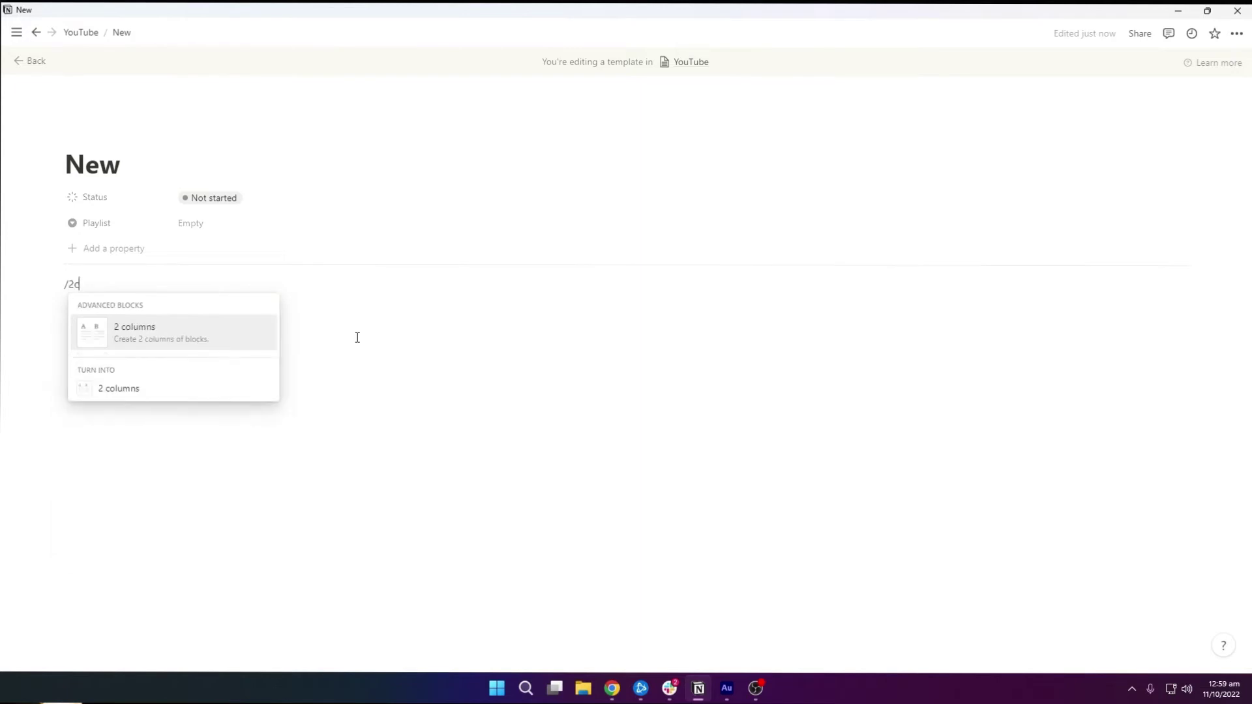
{"action": "key", "text": "BackSpace"}
{"action": "key", "text": "BackSpace"}
{"action": "key", "text": "BackSpace"}
{"action": "key", "text": "BackSpace"}
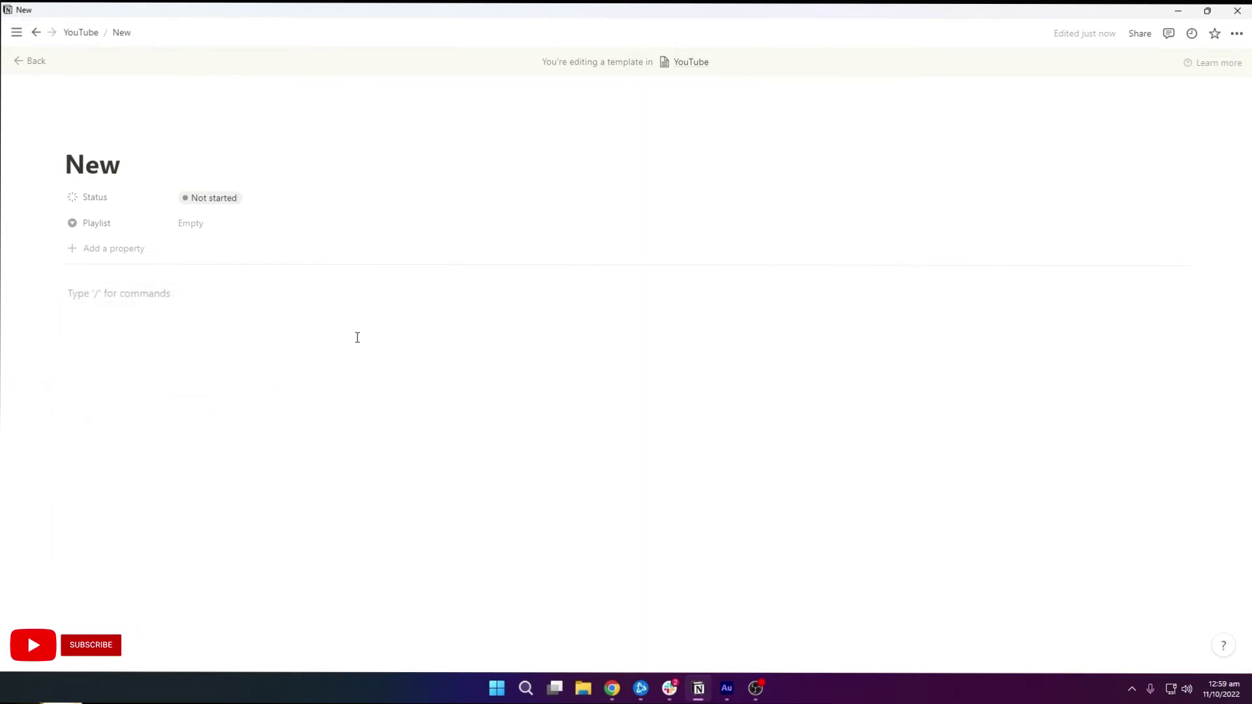
- Add a callout block in the first column with the text "Script"
{"action": "left_click_drag", "start_coordinate": [995, 416], "coordinate": [171, 313]}
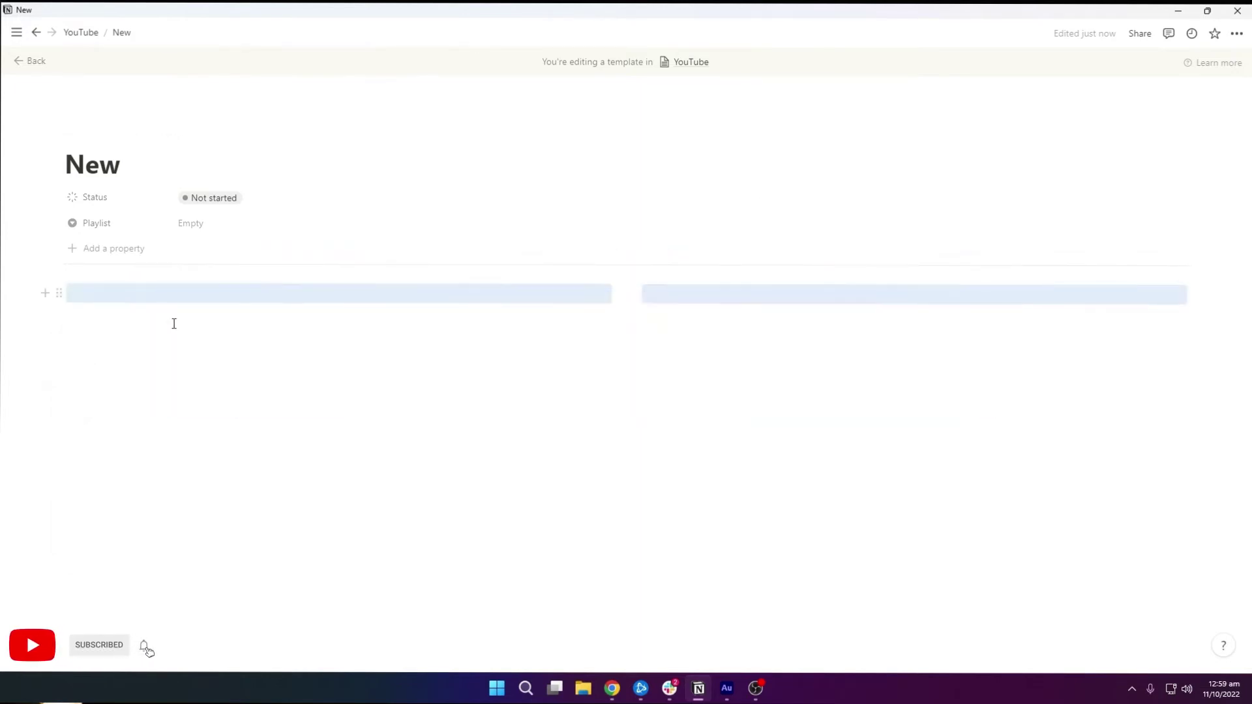
{"action": "key", "text": "BackSpace"}
{"action": "type", "text": "/cal"}
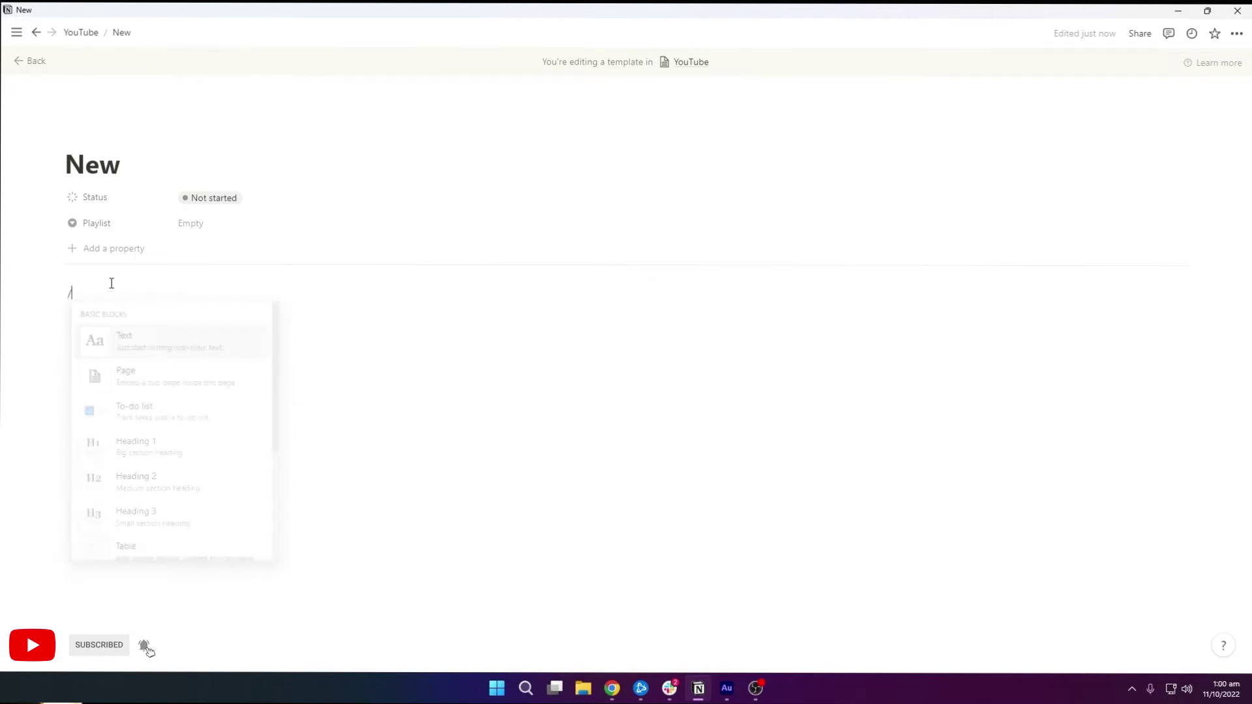
{"action": "key", "text": "Return"}
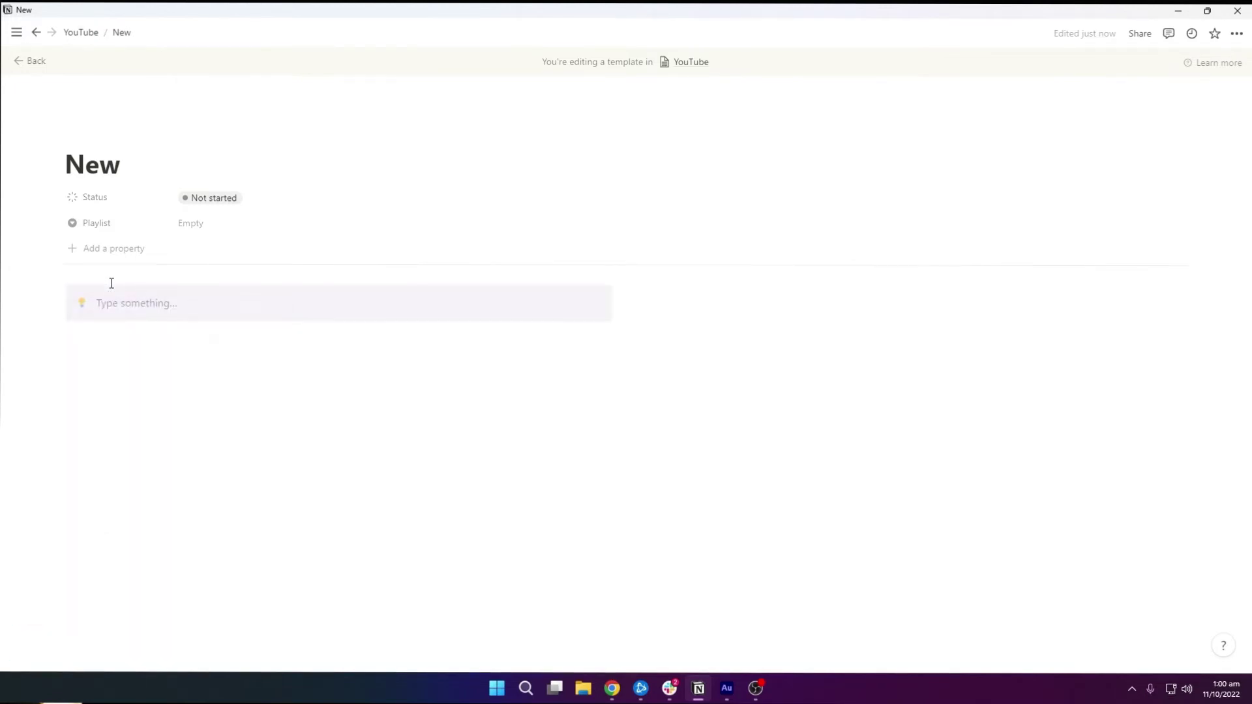
{"action": "type", "text": "Script"}
- Change the Script callout's icon to the scroll emoji found by filtering emojis for "docu"
{"action": "left_click", "coordinate": [84, 307]}
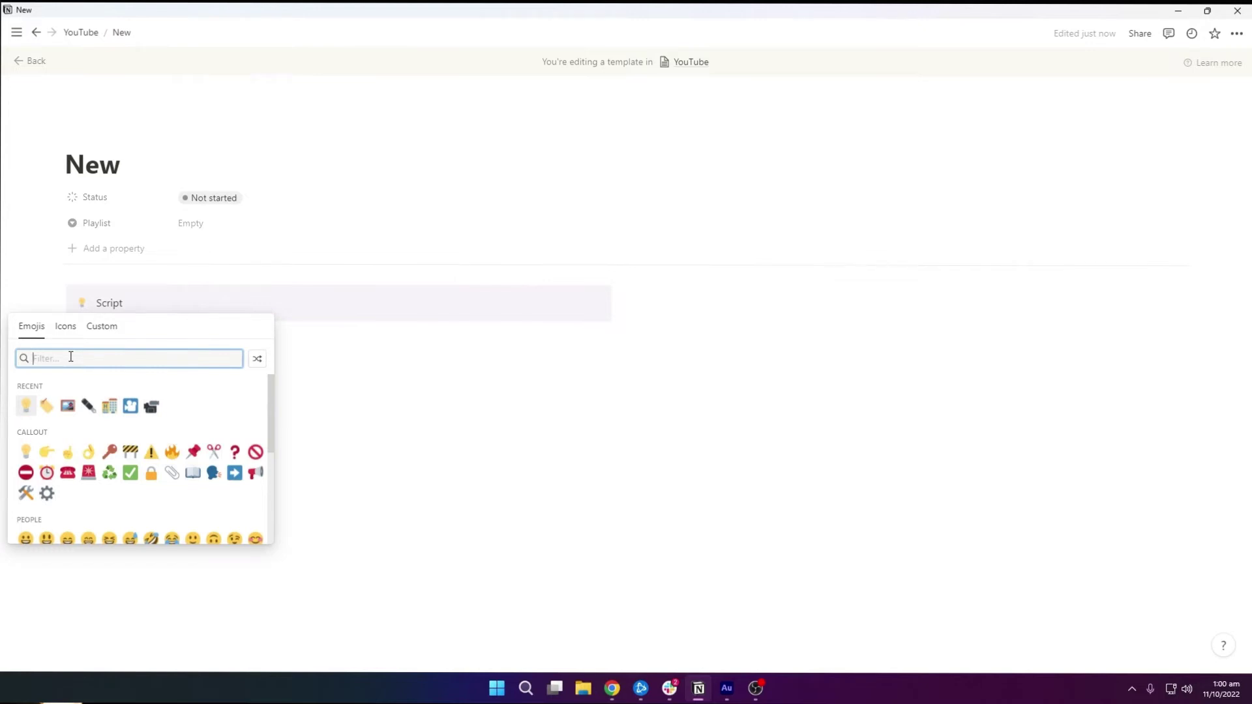
{"action": "left_click", "coordinate": [102, 328]}
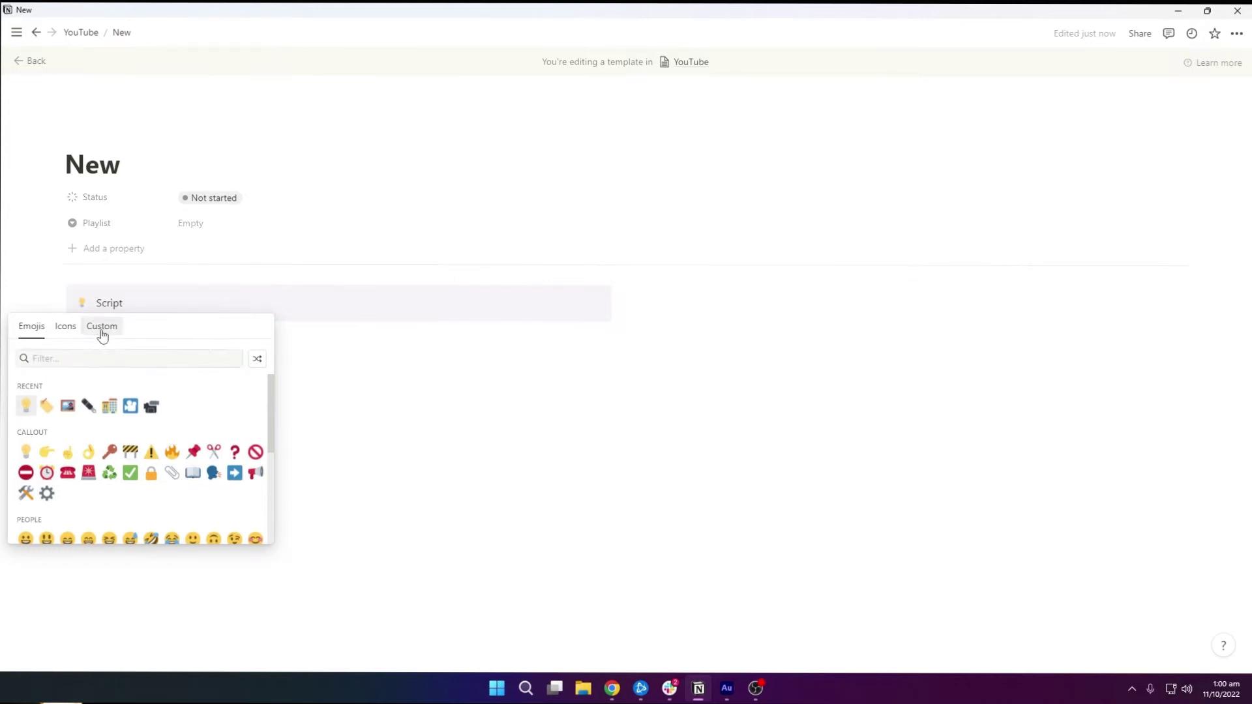
{"action": "left_click", "coordinate": [32, 328]}
{"action": "left_click", "coordinate": [103, 363]}
{"action": "type", "text": "scri"}
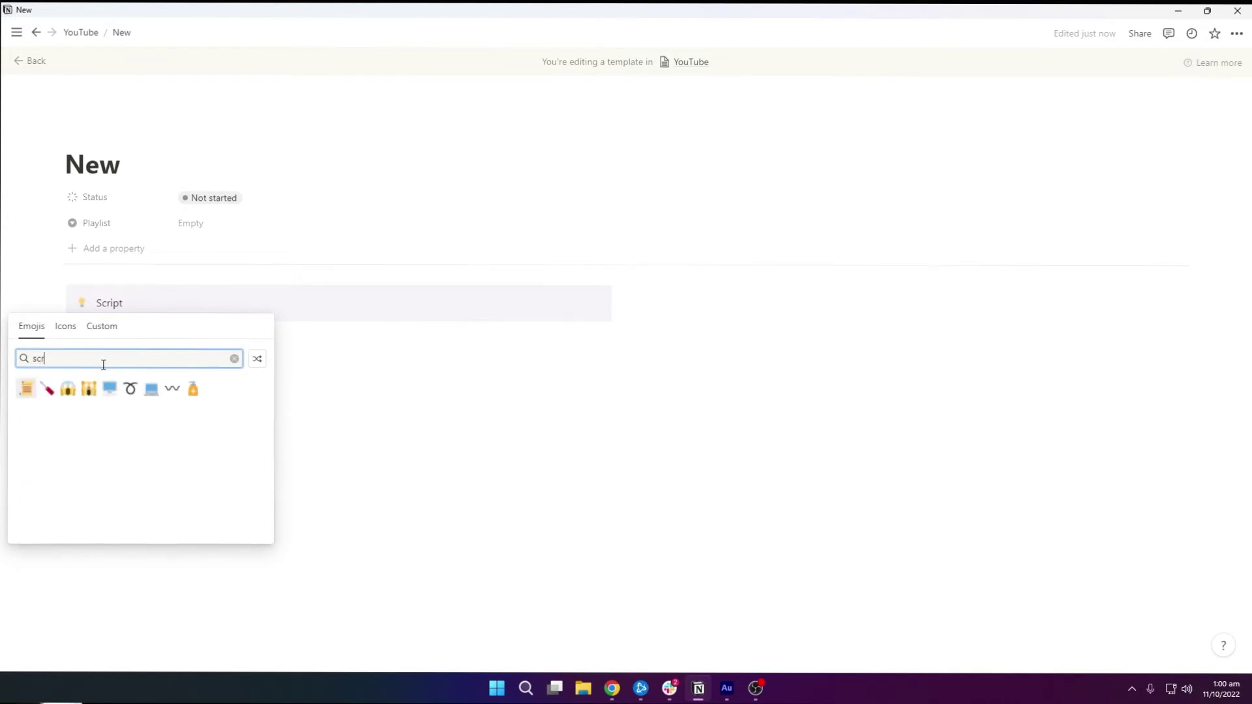
{"action": "key", "text": "BackSpace"}
{"action": "key", "text": "BackSpace"}
{"action": "key", "text": "BackSpace"}
{"action": "key", "text": "BackSpace"}
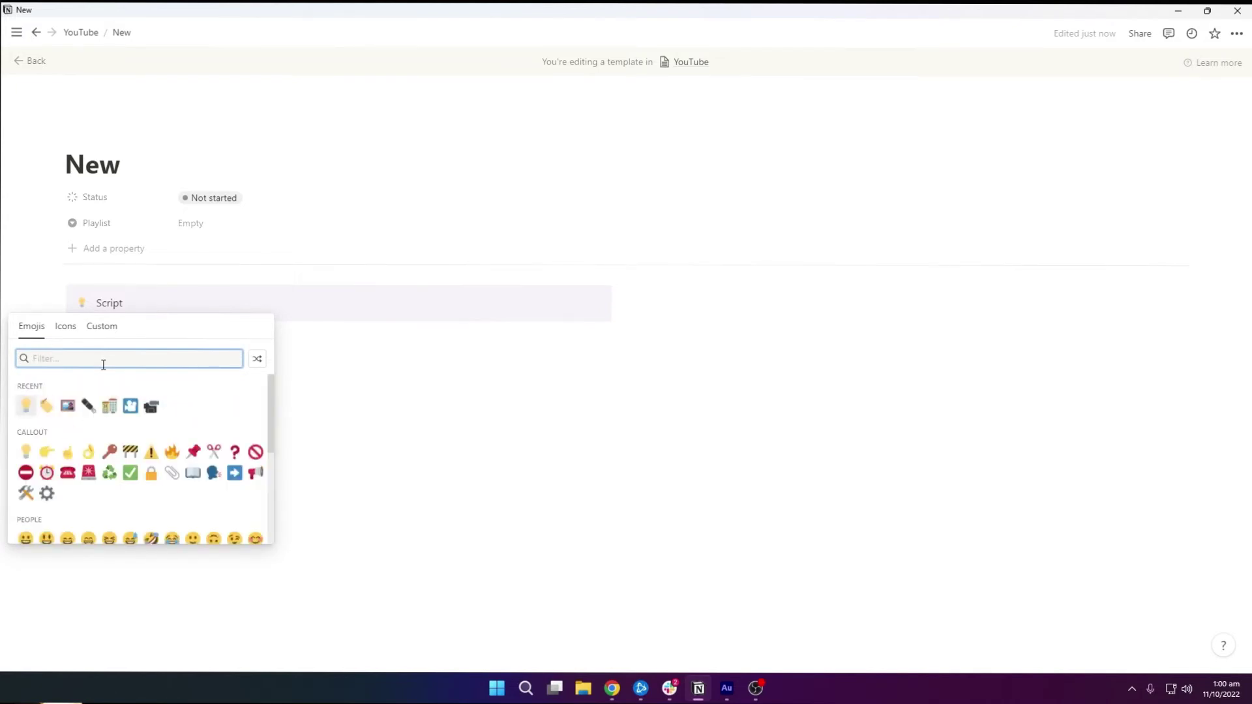
{"action": "type", "text": "docu"}
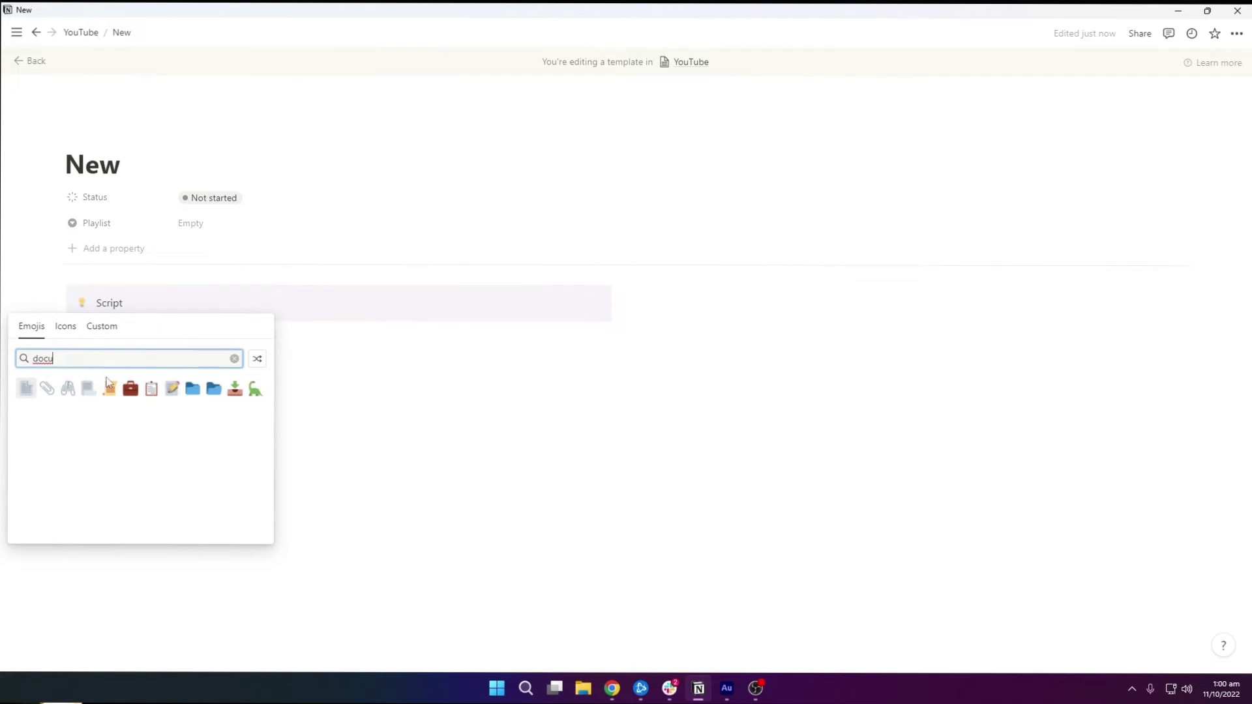
{"action": "left_click", "coordinate": [109, 389]}
{"action": "left_click", "coordinate": [111, 383]}
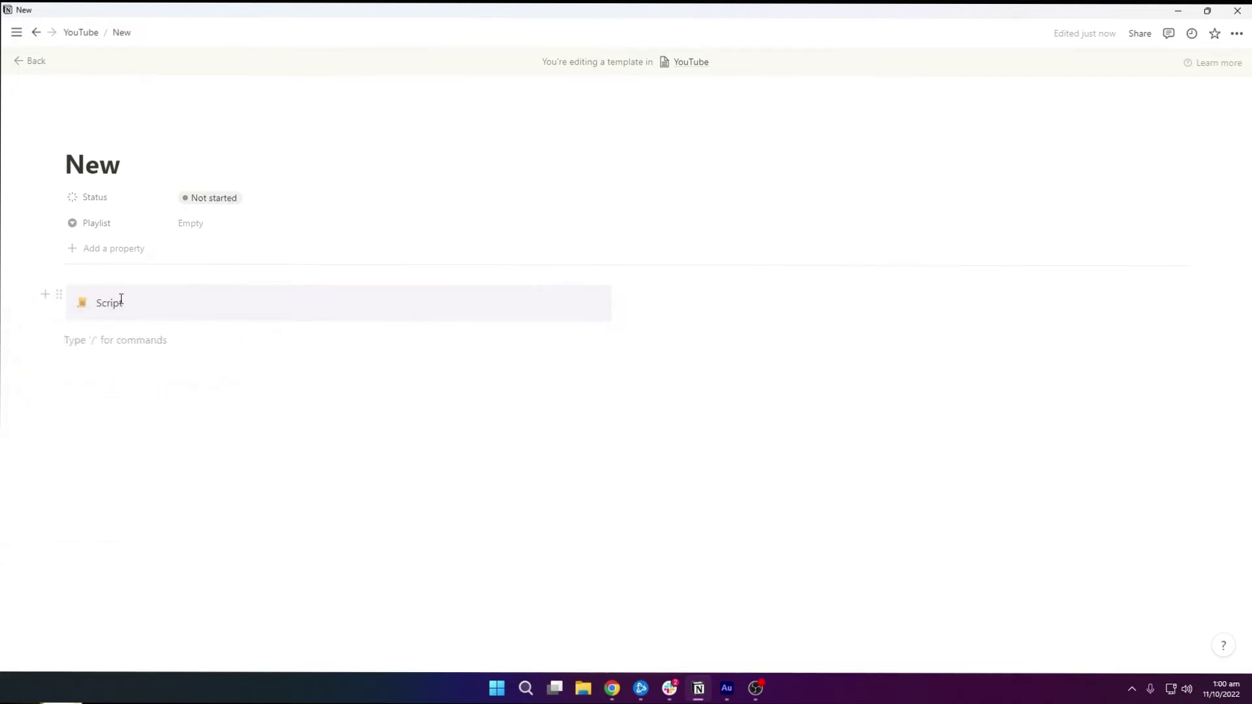
- Give the Script callout a yellow background
{"action": "left_click", "coordinate": [59, 294]}
{"action": "mouse_move", "coordinate": [154, 369]}
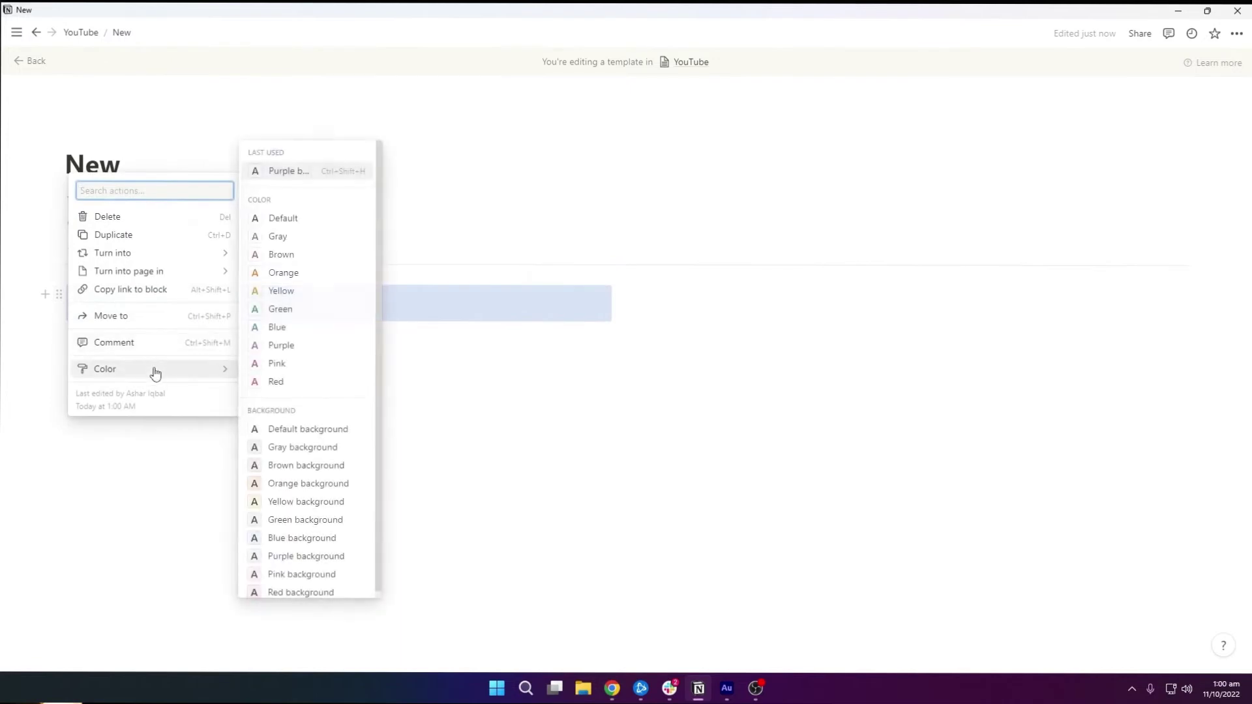
{"action": "left_click", "coordinate": [269, 502]}
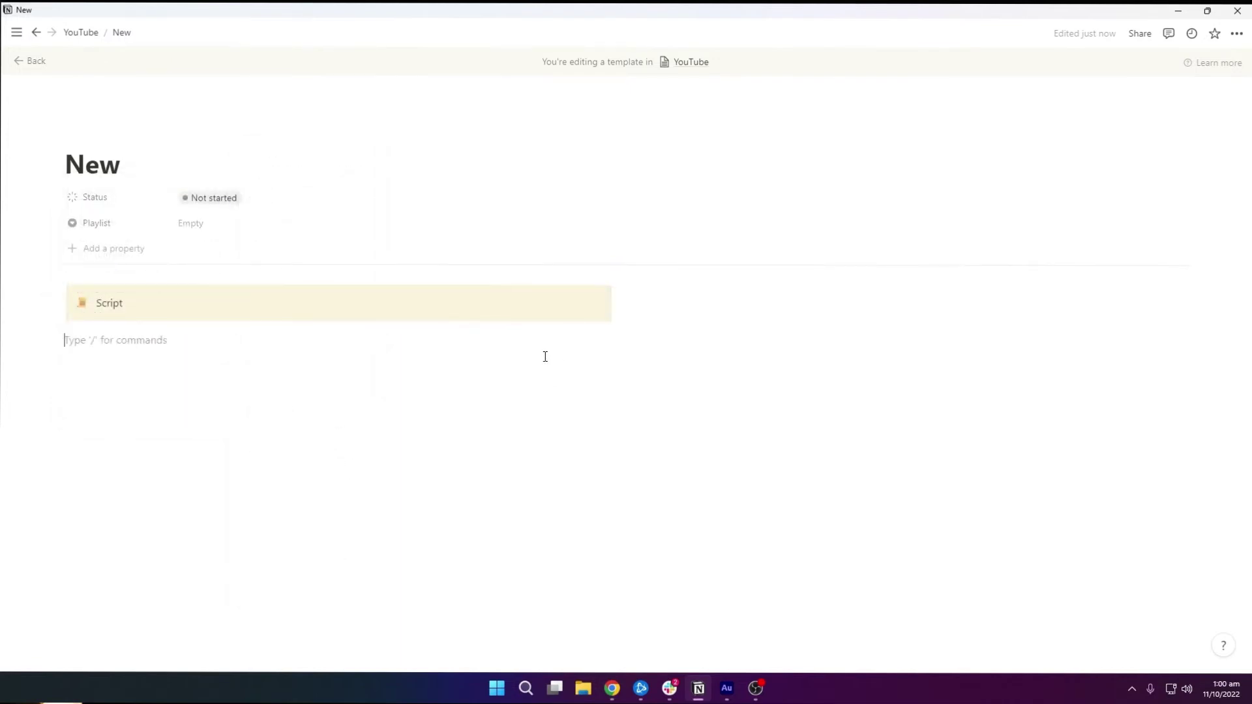
{"action": "left_click", "coordinate": [661, 305]}
- Write "Introduction" as a text line below the Script callout
{"action": "left_click", "coordinate": [170, 345]}
{"action": "type", "text": "/"}
{"action": "key", "text": "BackSpace"}
{"action": "type", "text": "Intoru"}
{"action": "key", "text": "BackSpace"}
{"action": "key", "text": "BackSpace"}
{"action": "type", "text": "troducti"}
{"action": "key", "text": "BackSpace"}
{"action": "key", "text": "BackSpace"}
{"action": "type", "text": "tion"}
{"action": "key", "text": "BackSpace"}
{"action": "type", "text": "n"}
{"action": "key", "text": "Home"}
{"action": "key", "text": "Return"}
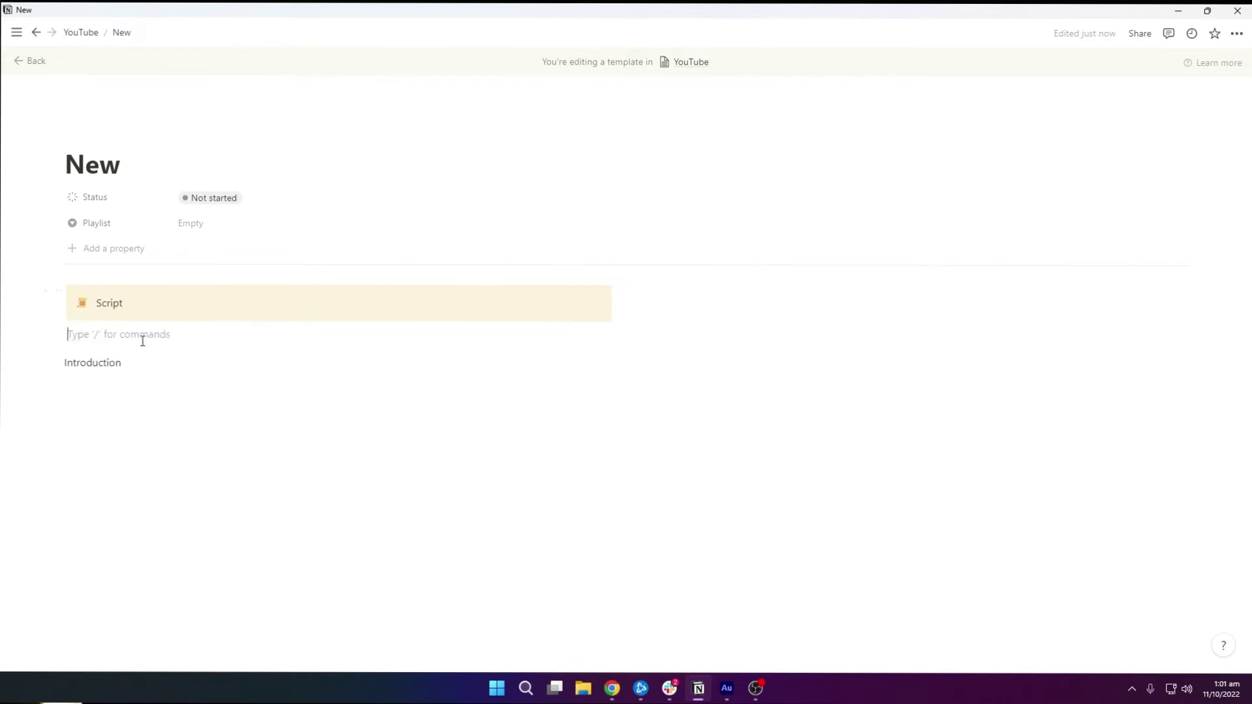
{"action": "key", "text": "BackSpace"}
{"action": "key", "text": "shift+Home"}
{"action": "key", "text": "BackSpace"}
{"action": "left_click", "coordinate": [93, 340]}
{"action": "type", "text": "Introduction"}
{"action": "key", "text": "Return"}
- Turn the Introduction line into a quote block and move it directly beneath the Script callout in the first column
{"action": "left_click", "coordinate": [56, 340]}
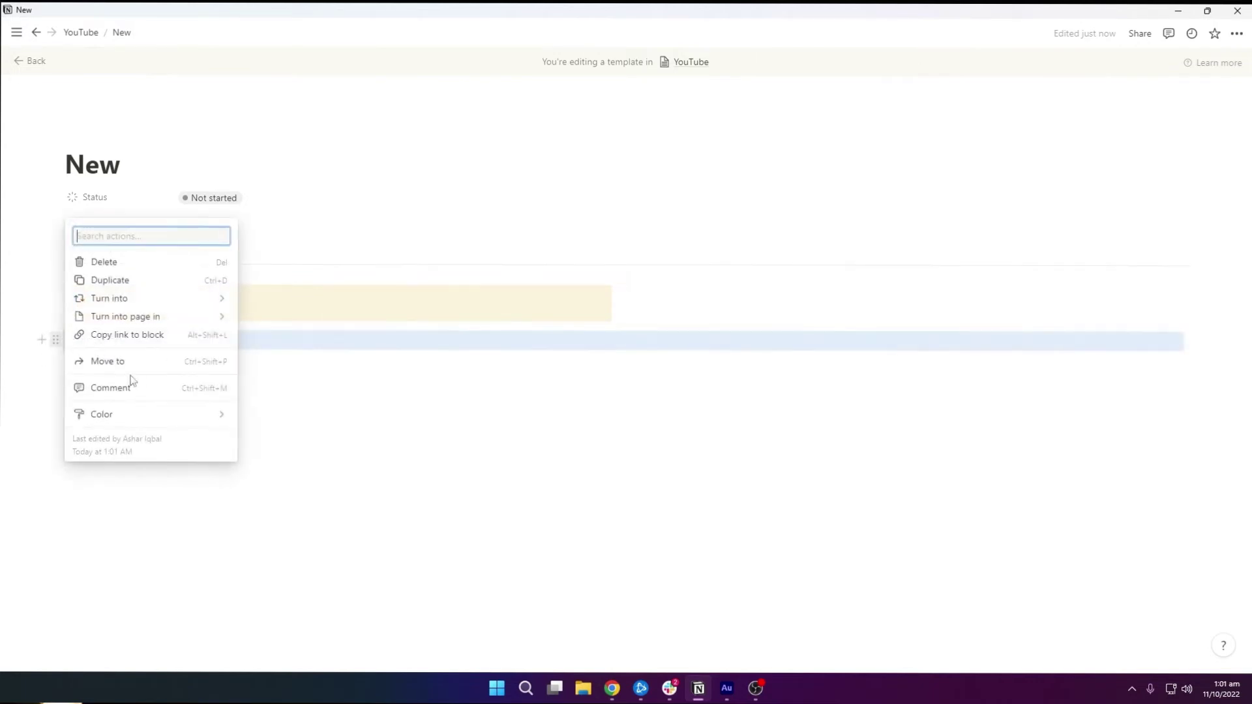
{"action": "mouse_move", "coordinate": [162, 298]}
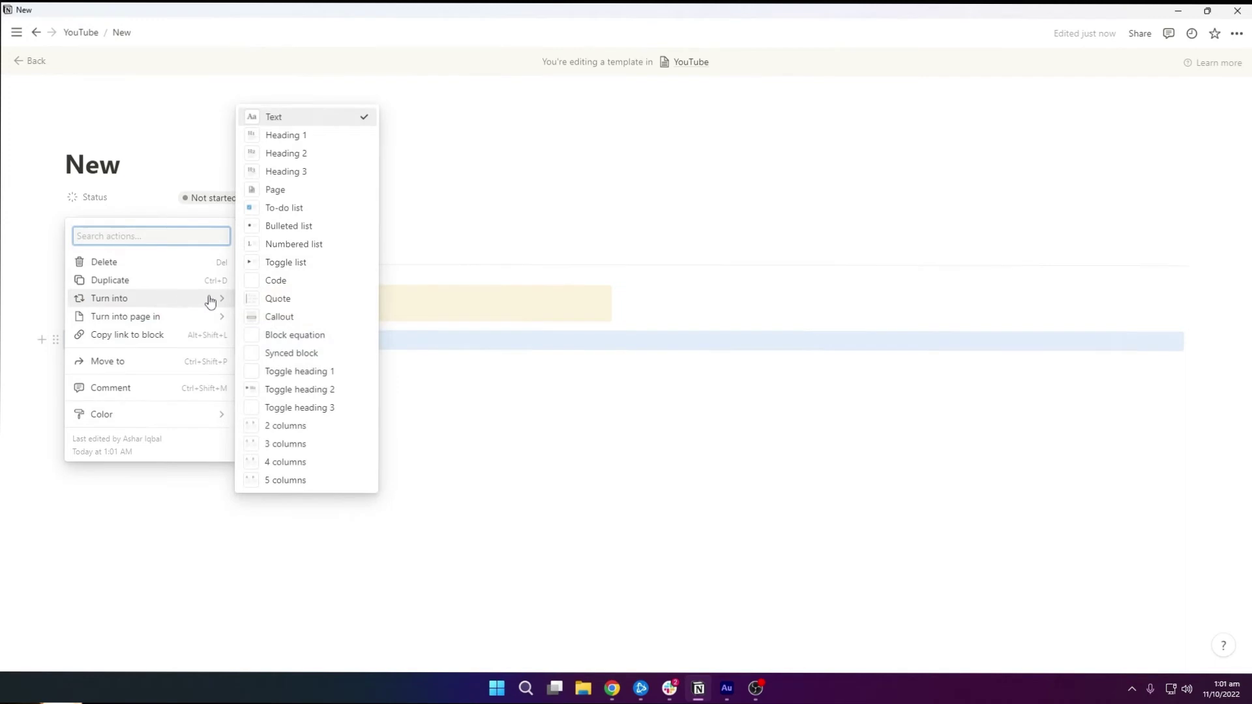
{"action": "left_click", "coordinate": [277, 300]}
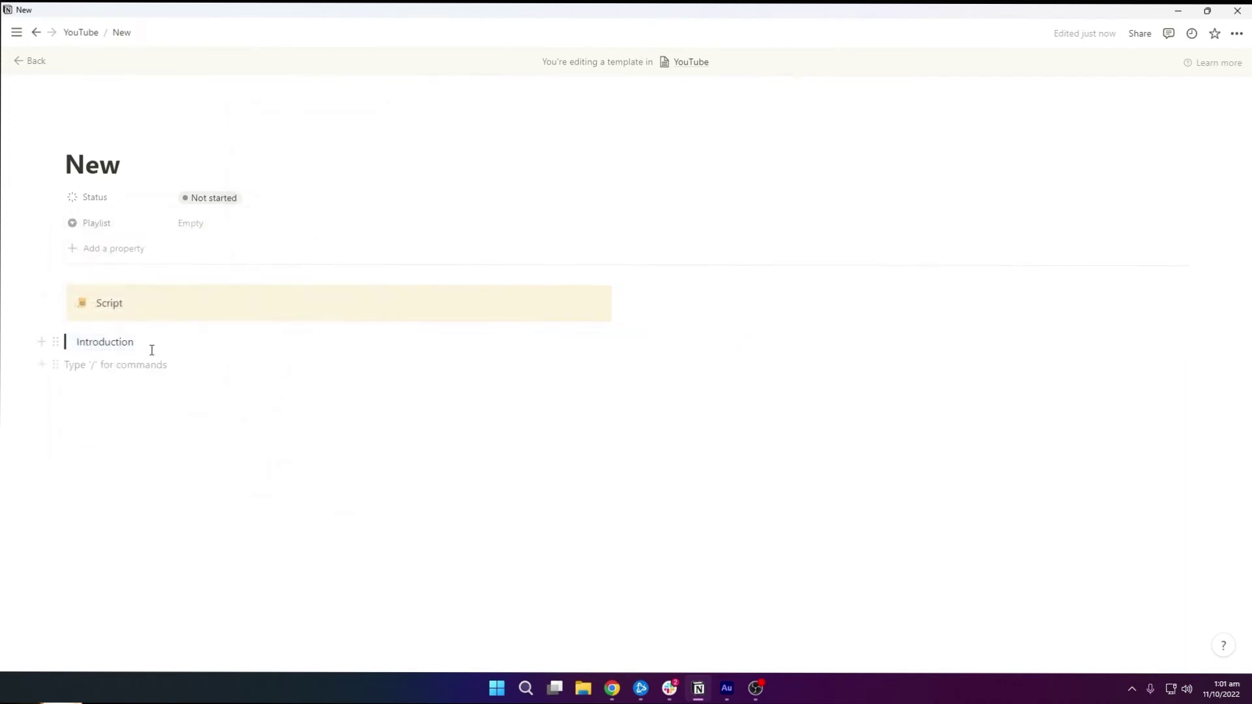
{"action": "left_click_drag", "start_coordinate": [55, 341], "coordinate": [89, 324]}
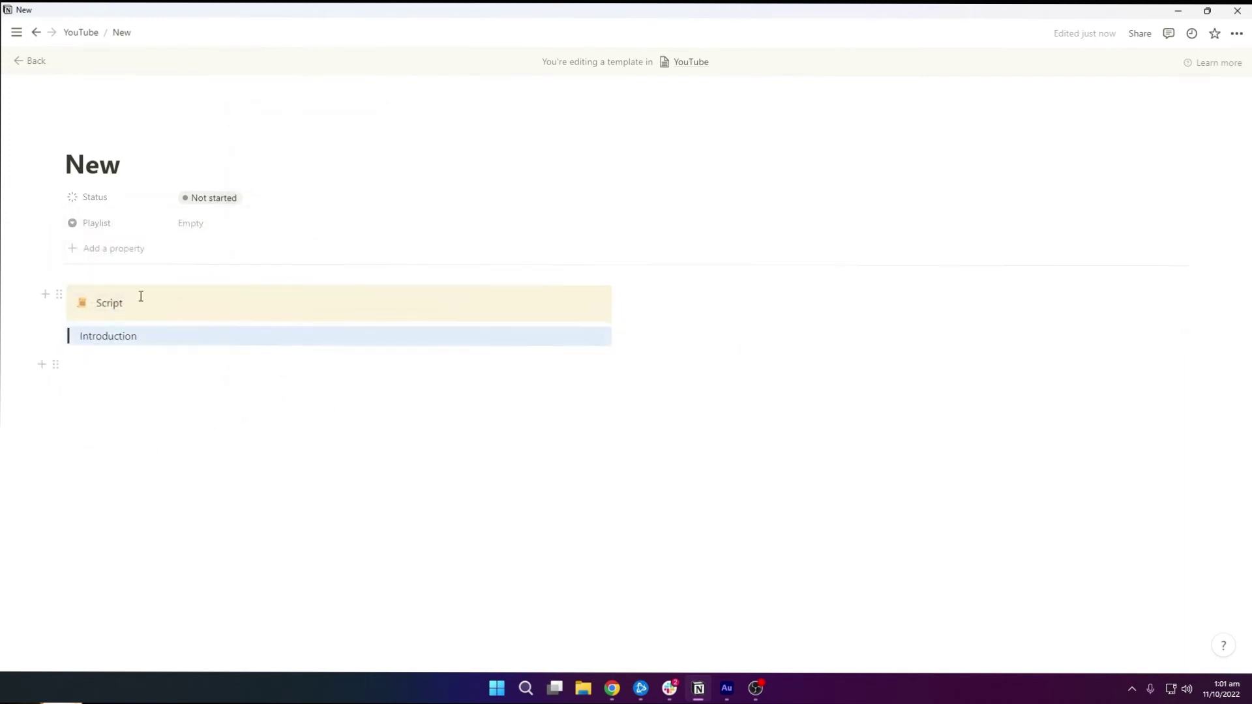
- Set the text color of the Introduction quote to pink
{"action": "left_click", "coordinate": [59, 336]}
{"action": "mouse_move", "coordinate": [149, 399]}
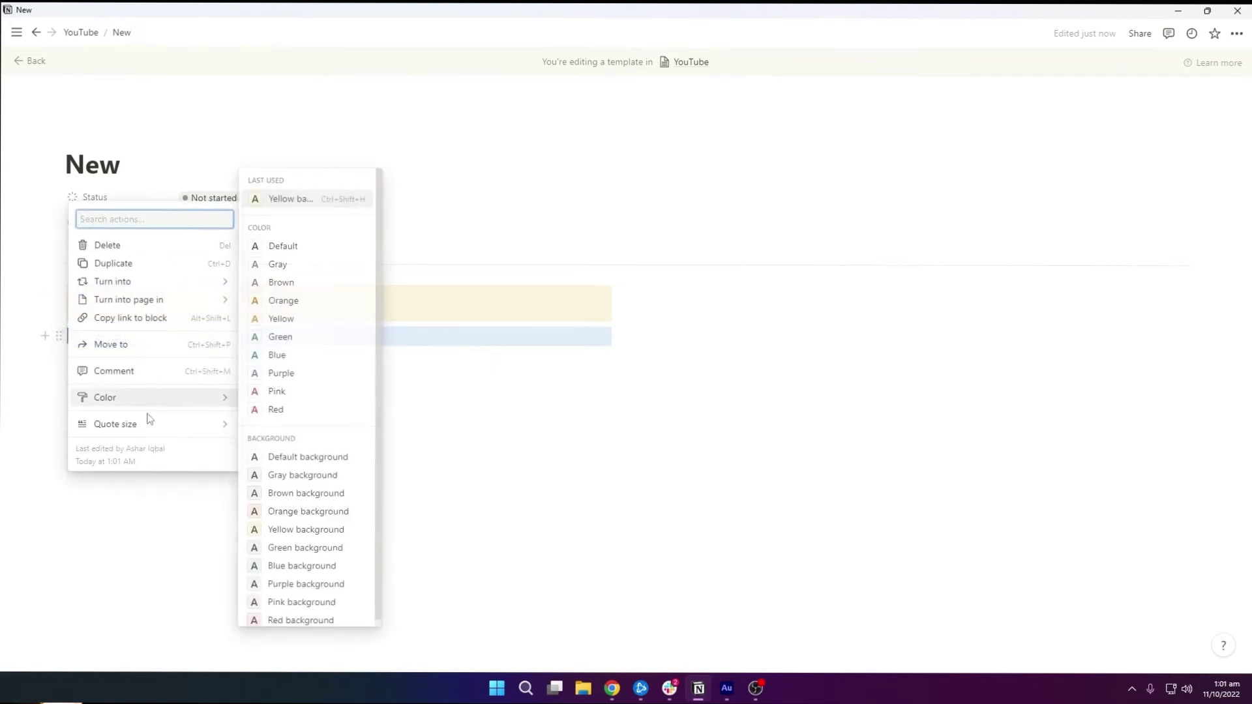
{"action": "left_click", "coordinate": [304, 400]}
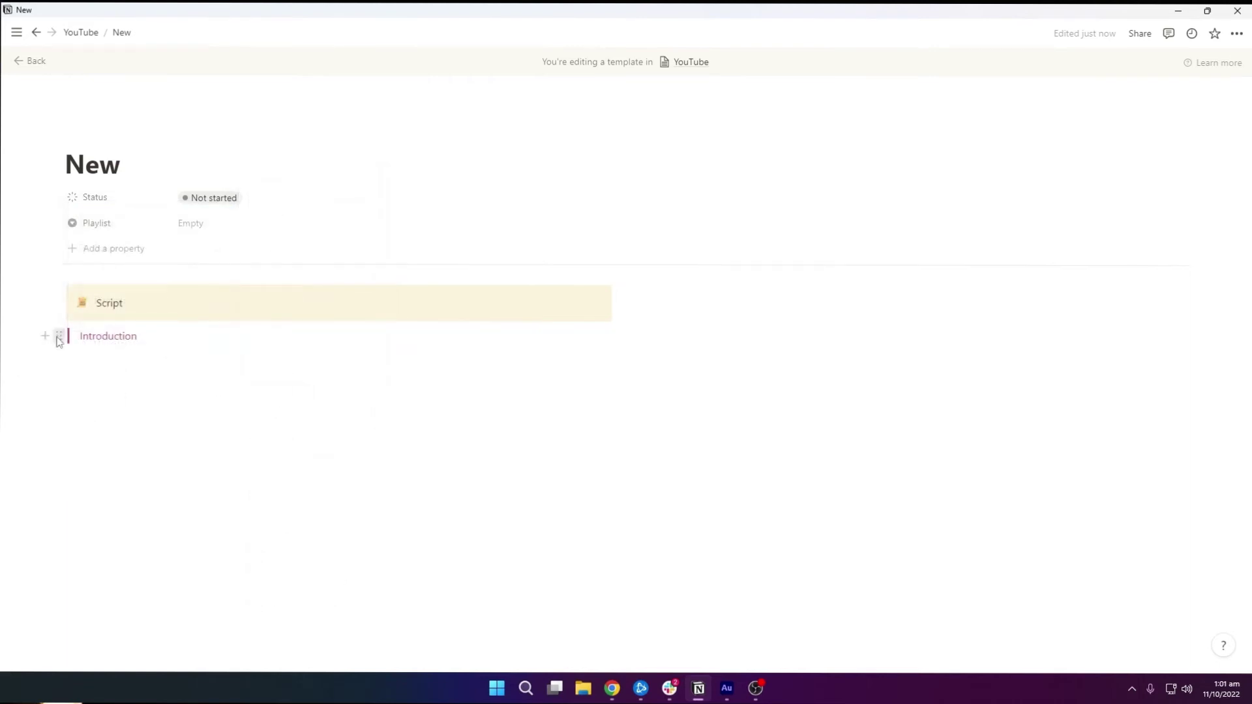
- Try a larger quote size on the Introduction block
{"action": "left_click", "coordinate": [57, 336]}
{"action": "mouse_move", "coordinate": [162, 425]}
{"action": "left_click", "coordinate": [288, 438]}
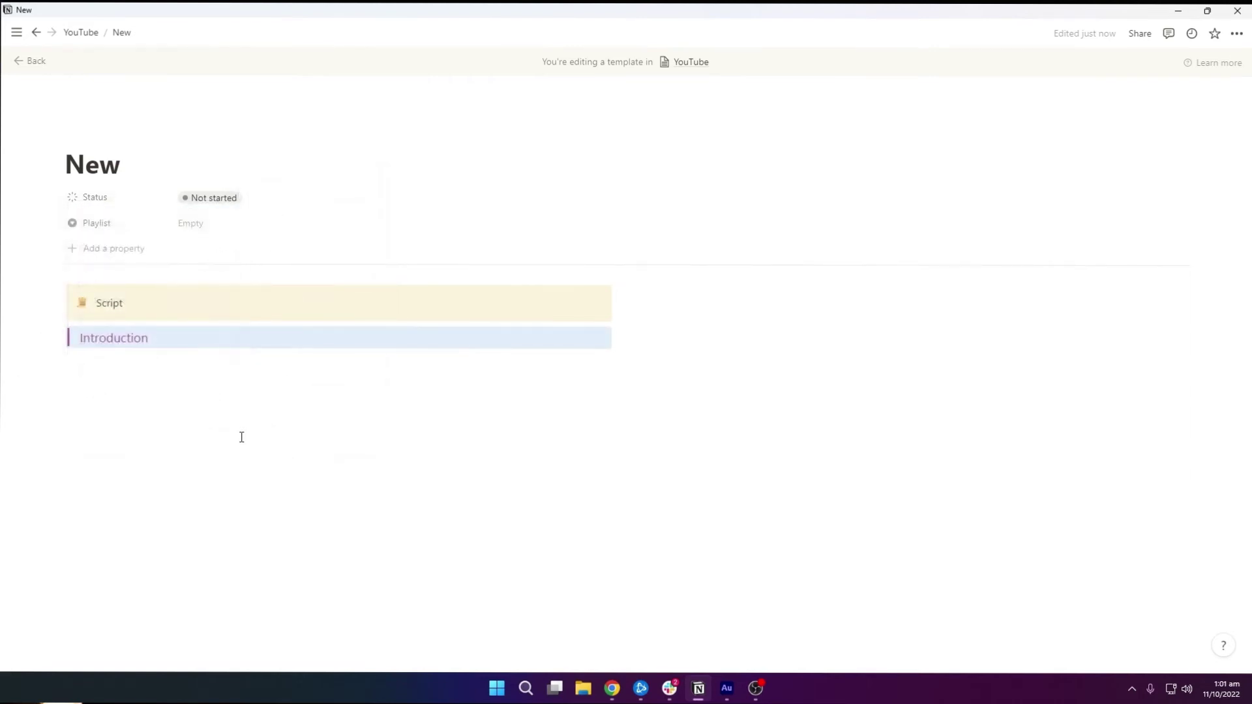
{"action": "left_click", "coordinate": [71, 348]}
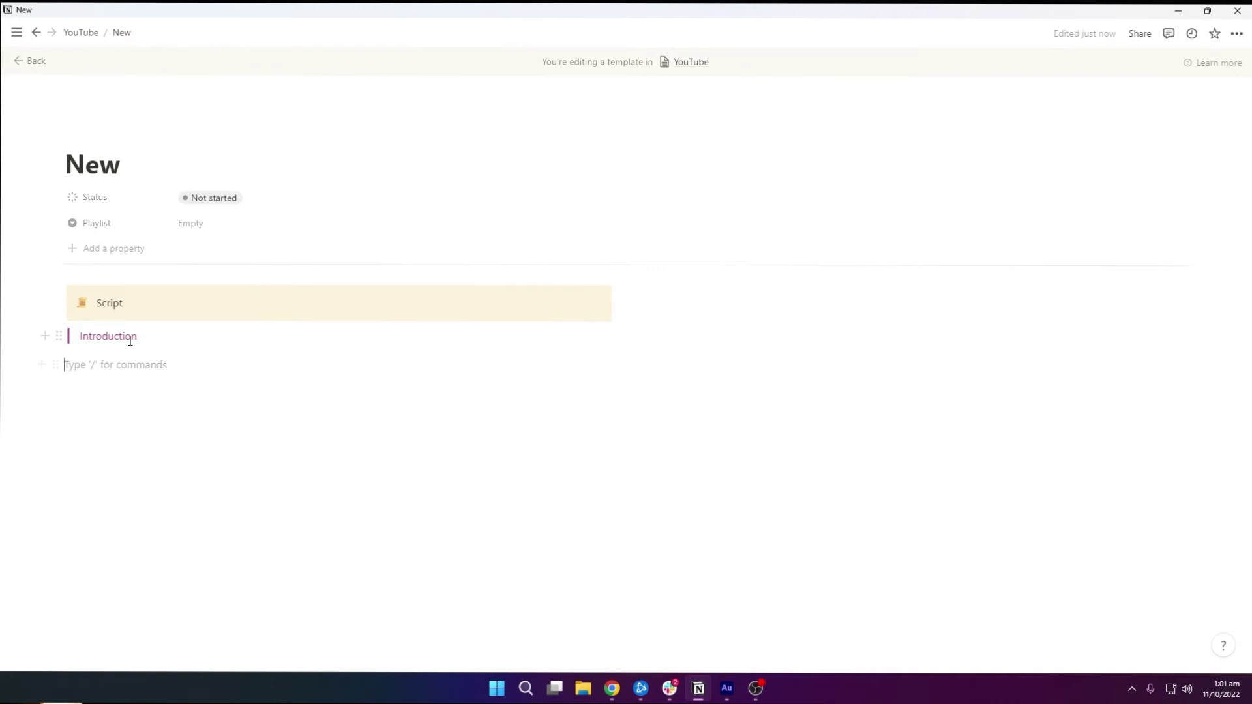
{"action": "left_click", "coordinate": [132, 339]}
- Add a line reading "Tutorial Script" below the Introduction quote and turn it into a quote block
{"action": "left_click", "coordinate": [113, 369]}
{"action": "type", "text": "Tutorial Script"}
{"action": "left_click", "coordinate": [56, 363]}
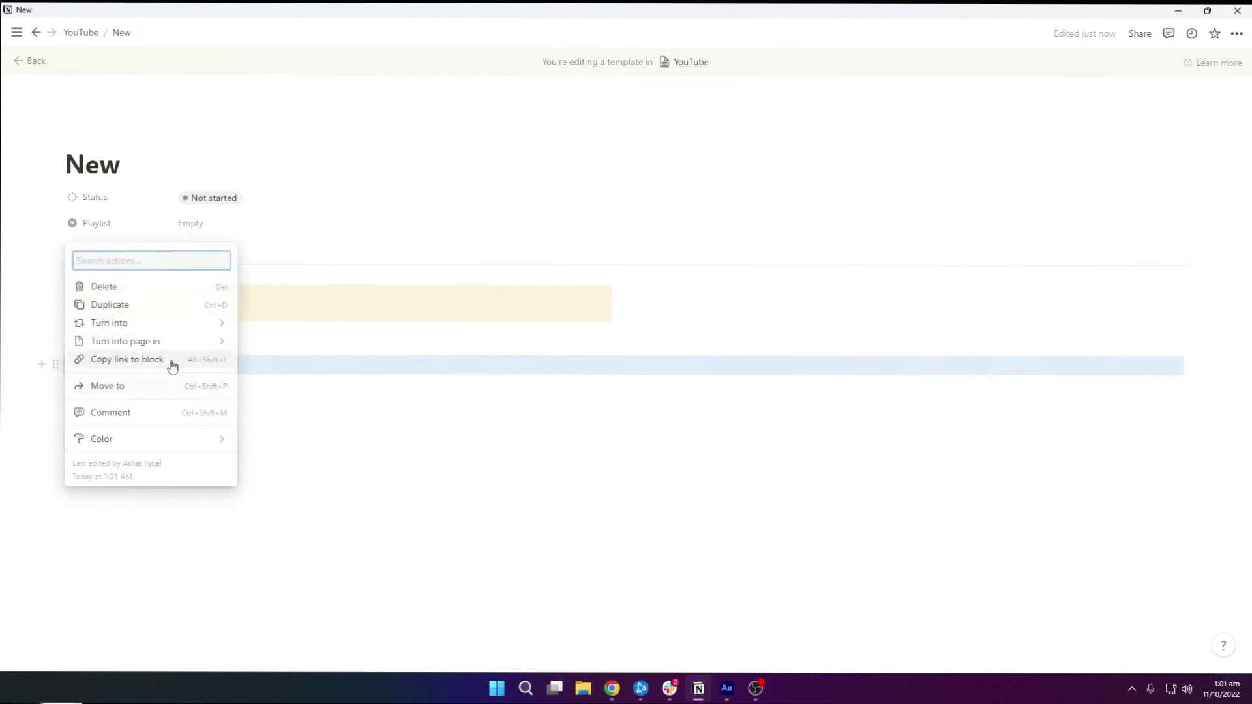
{"action": "mouse_move", "coordinate": [182, 322]}
{"action": "left_click", "coordinate": [280, 321]}
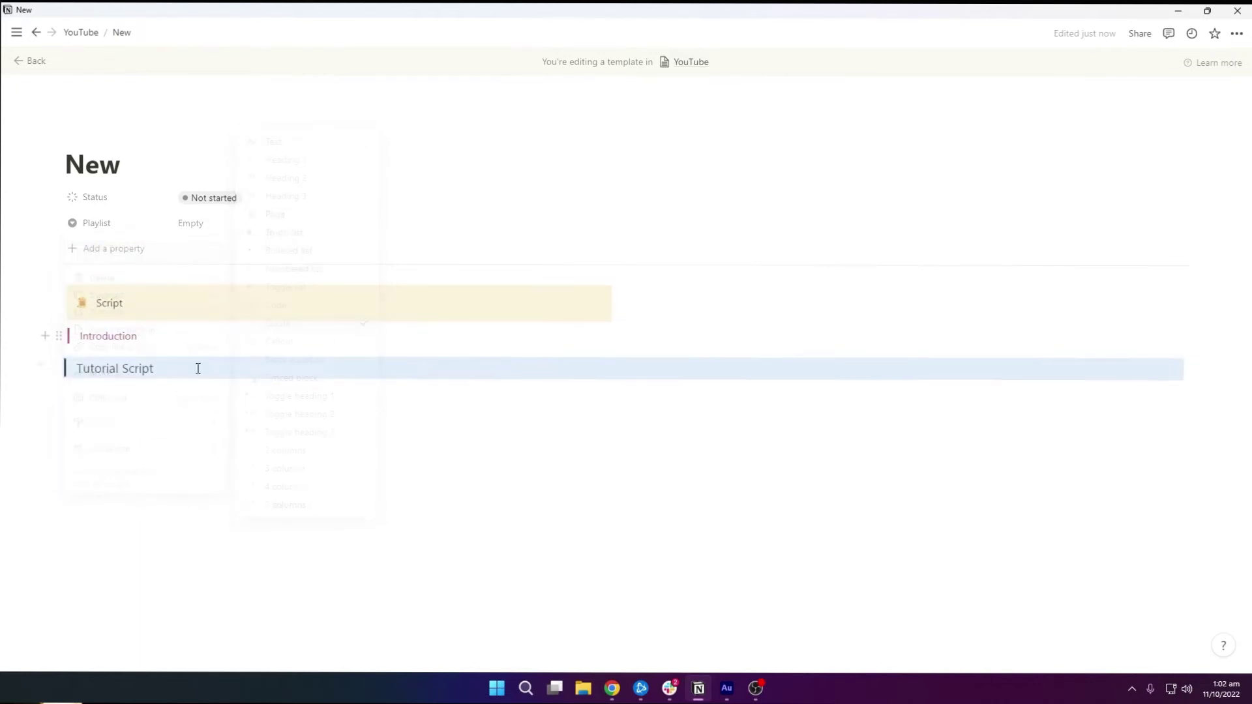
- Move the Tutorial Script quote directly beneath the Introduction quote in the first column, with its quote size at the default
{"action": "left_click", "coordinate": [55, 364]}
{"action": "mouse_move", "coordinate": [131, 452]}
{"action": "left_click", "coordinate": [261, 469]}
{"action": "mouse_move", "coordinate": [56, 365]}
{"action": "left_mouse_down"}
{"action": "mouse_move", "coordinate": [87, 343]}
{"action": "mouse_move", "coordinate": [63, 347]}
{"action": "left_mouse_up"}
{"action": "key", "text": "ctrl+z"}
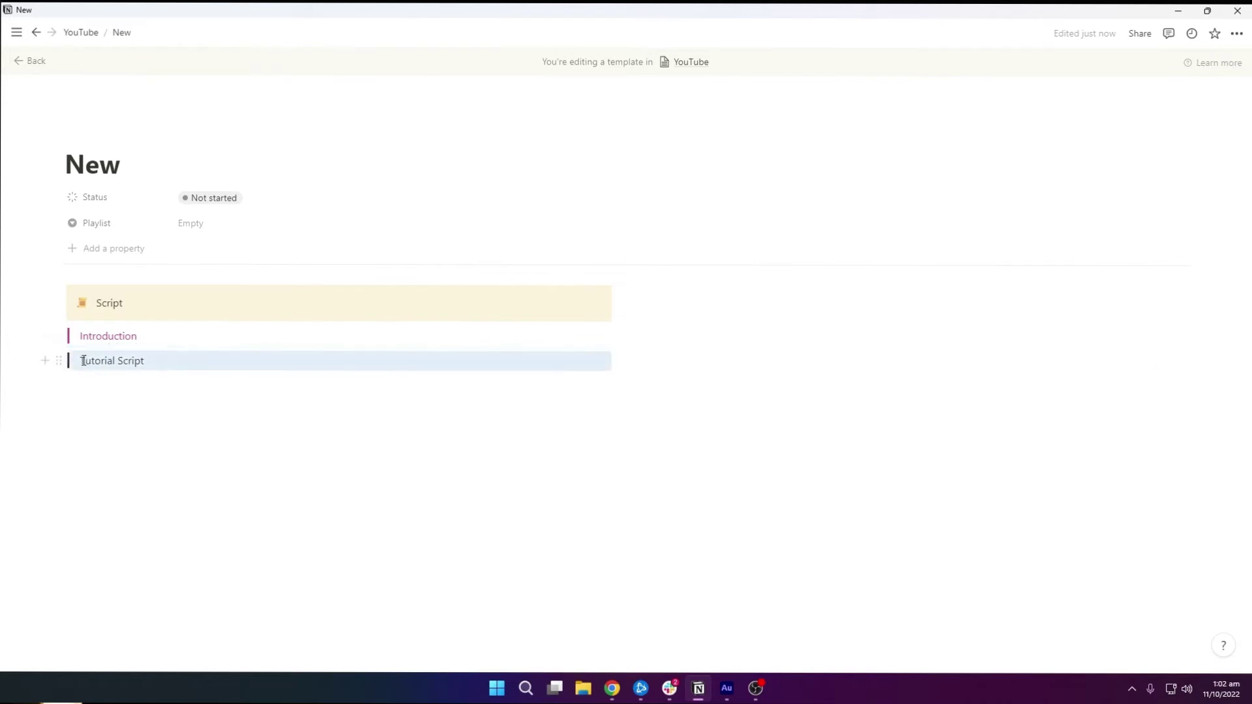
- Give the Tutorial Script quote a green background and check the color options of the Introduction quote
{"action": "left_click", "coordinate": [60, 361]}
{"action": "mouse_move", "coordinate": [154, 422]}
{"action": "left_click", "coordinate": [290, 572]}
{"action": "left_click", "coordinate": [59, 336]}
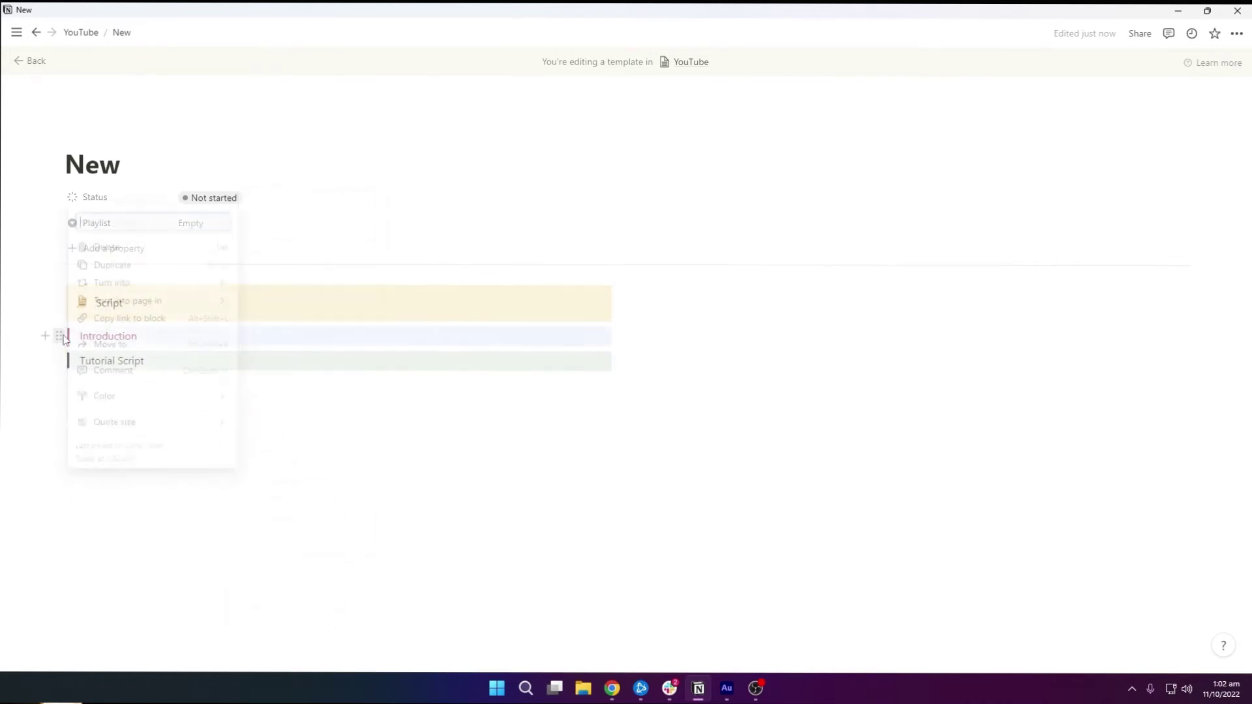
{"action": "mouse_move", "coordinate": [131, 400]}
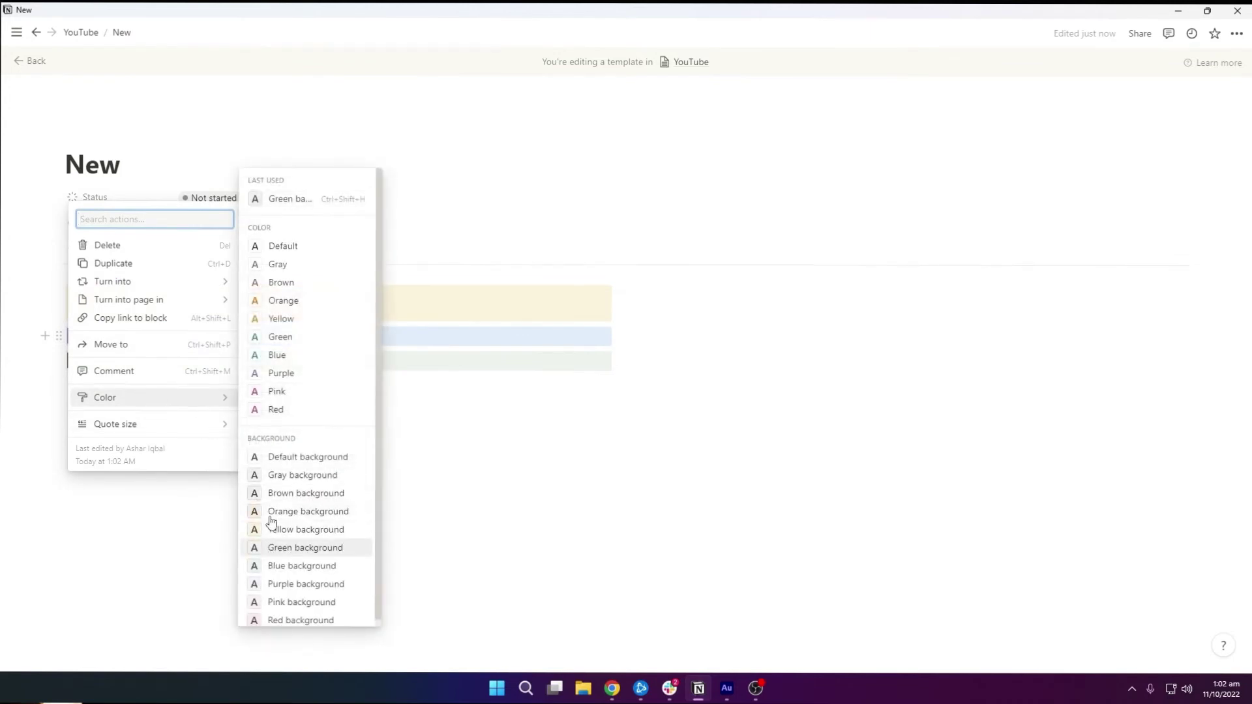
{"action": "left_click", "coordinate": [276, 409]}
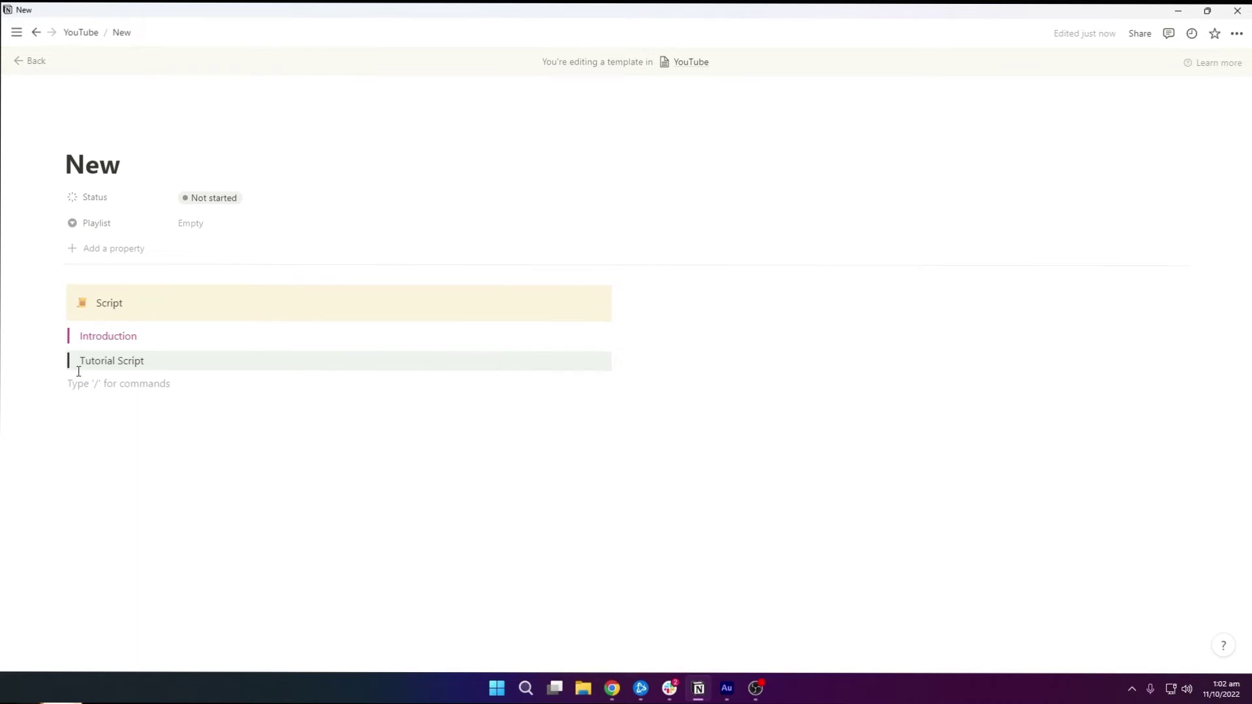
- Add a quote block reading "Closing lines" directly beneath the Tutorial Script quote
{"action": "left_click", "coordinate": [59, 384]}
{"action": "mouse_move", "coordinate": [176, 341]}
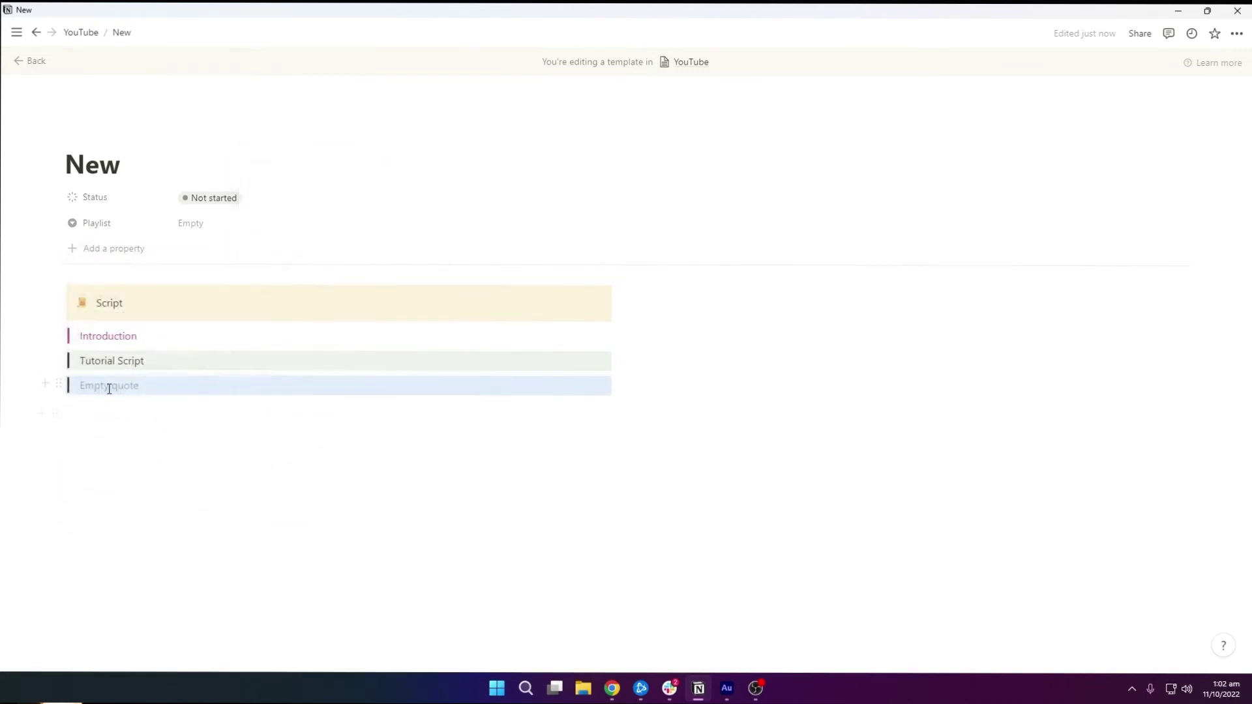
{"action": "left_click", "coordinate": [109, 388]}
{"action": "type", "text": "CLosing lne"}
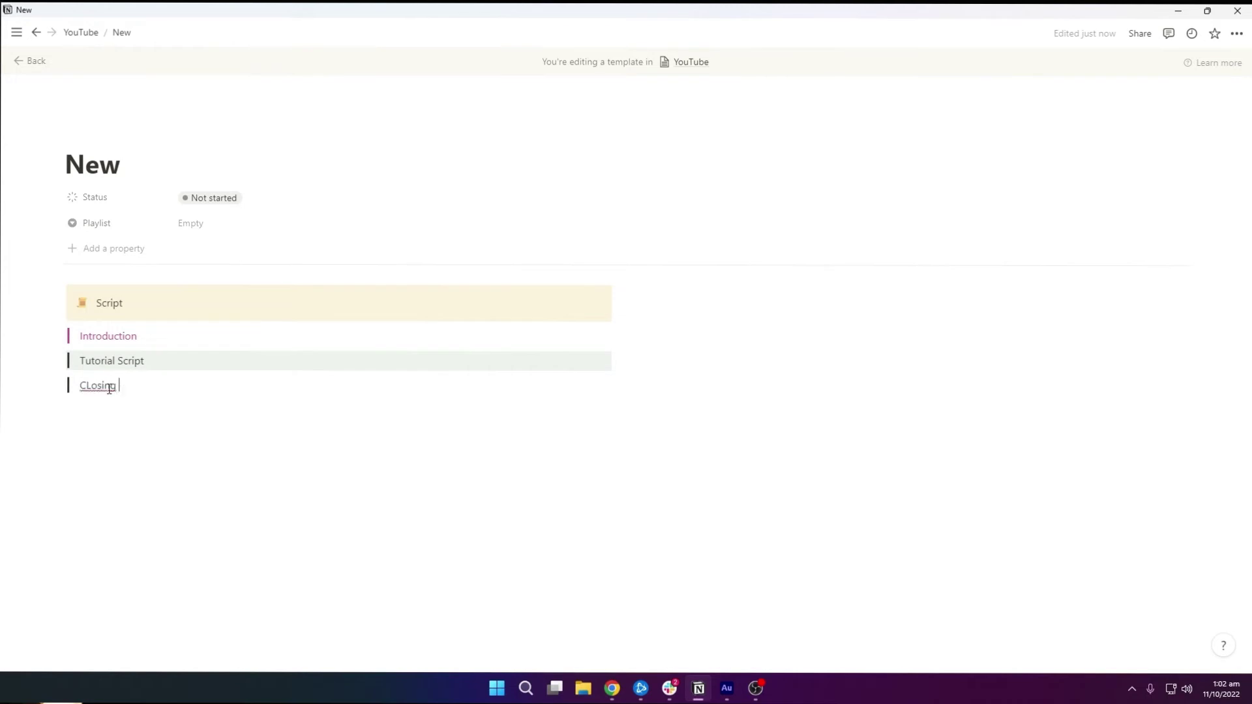
{"action": "key", "text": "BackSpace"}
{"action": "key", "text": "BackSpace"}
{"action": "key", "text": "BackSpace"}
{"action": "type", "text": "lines"}
- Give the Closing lines quote a blue background
{"action": "left_click", "coordinate": [59, 386]}
{"action": "mouse_move", "coordinate": [131, 449]}
{"action": "left_click", "coordinate": [292, 599]}
{"action": "left_click", "coordinate": [508, 408]}
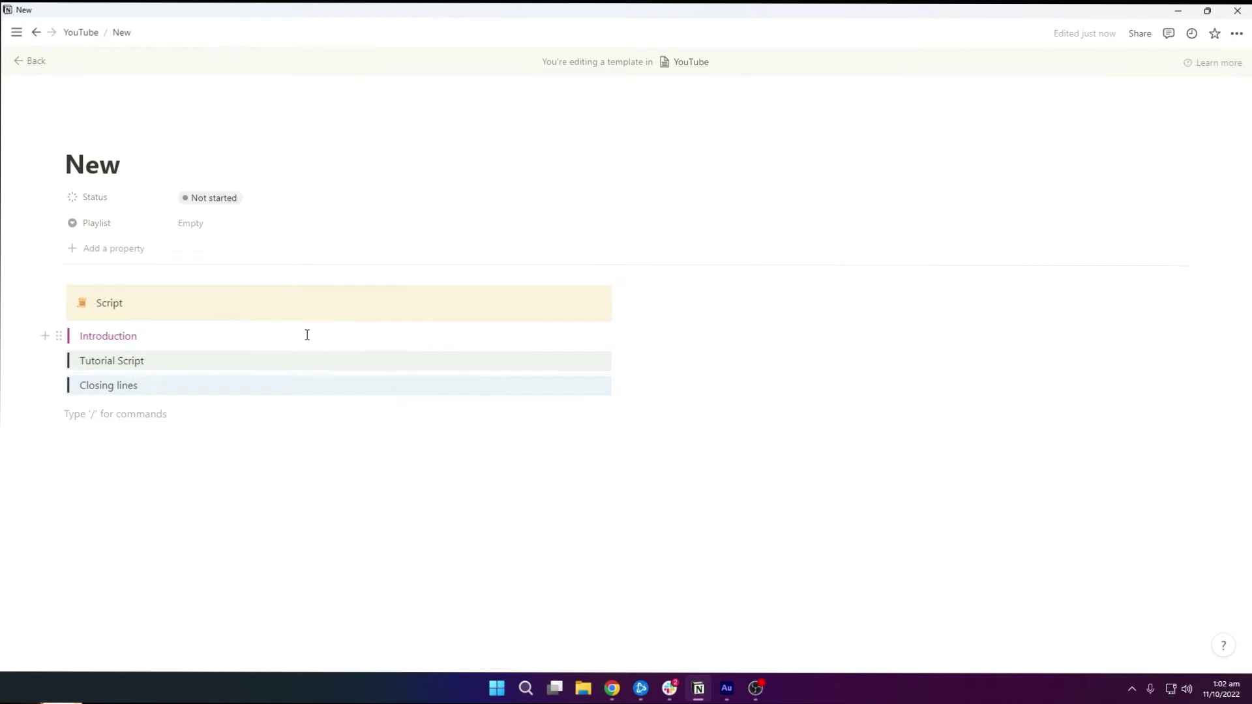
- Insert an empty line after the Introduction quote and another after the Tutorial Script quote
{"action": "left_click", "coordinate": [45, 336]}
{"action": "key", "text": "Escape"}
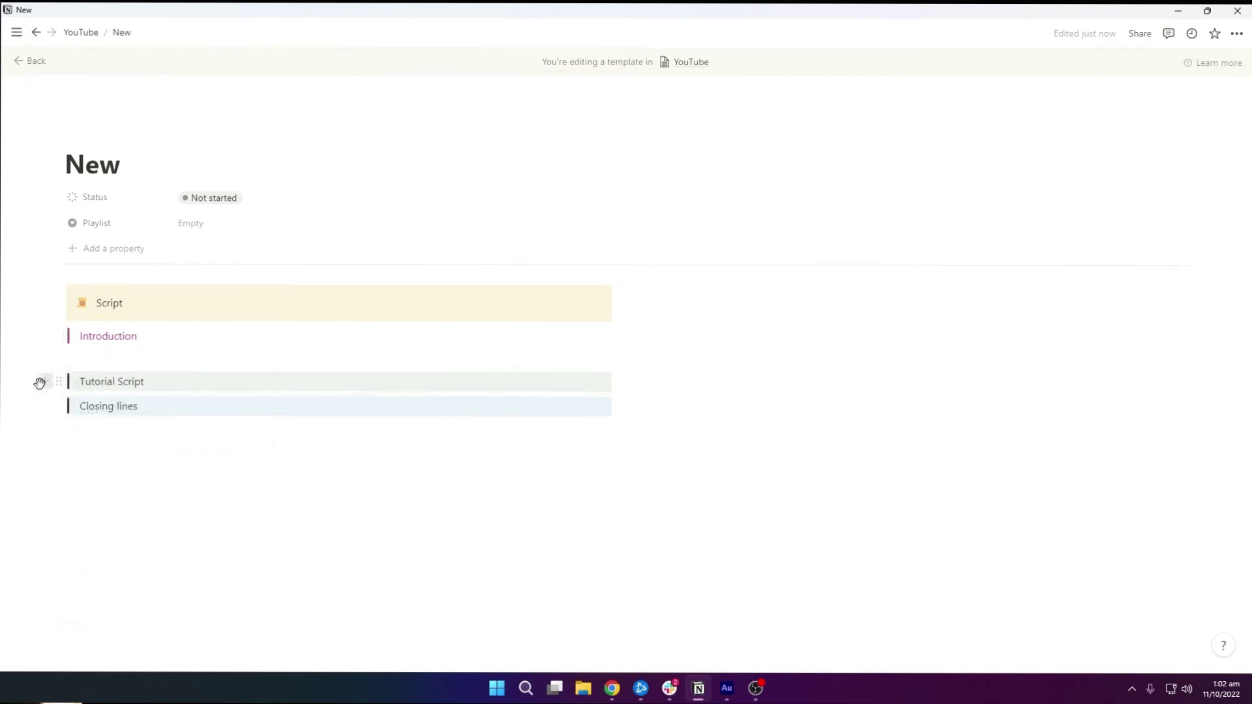
{"action": "left_click", "coordinate": [39, 383]}
{"action": "left_click", "coordinate": [458, 431]}
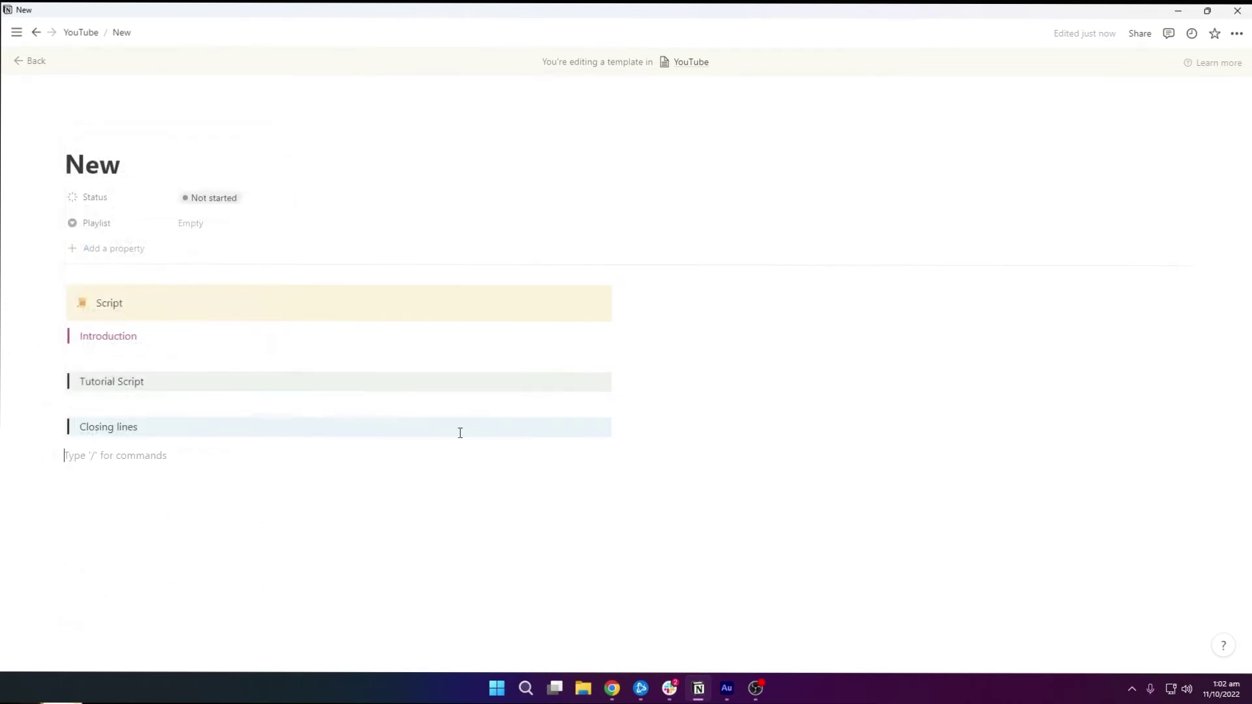
- Reset the Introduction quote's text color to default and give the quote a pink background
{"action": "left_click", "coordinate": [57, 334]}
{"action": "mouse_move", "coordinate": [129, 403]}
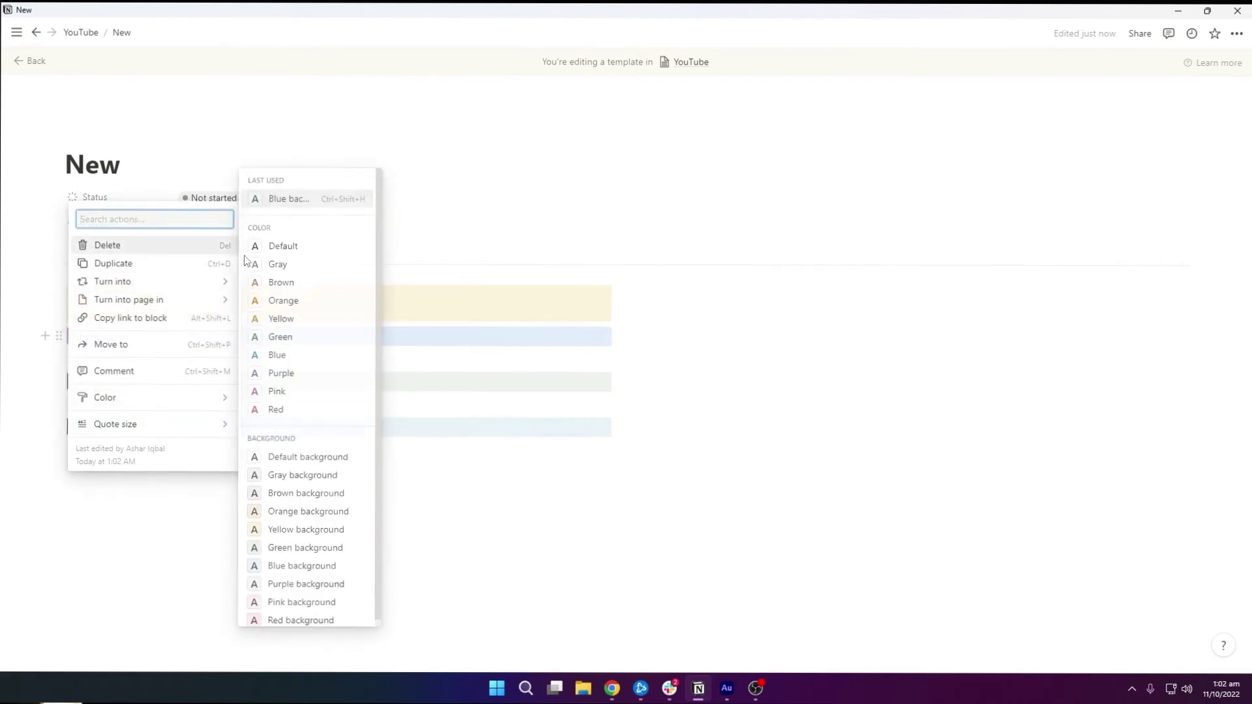
{"action": "left_click", "coordinate": [309, 255]}
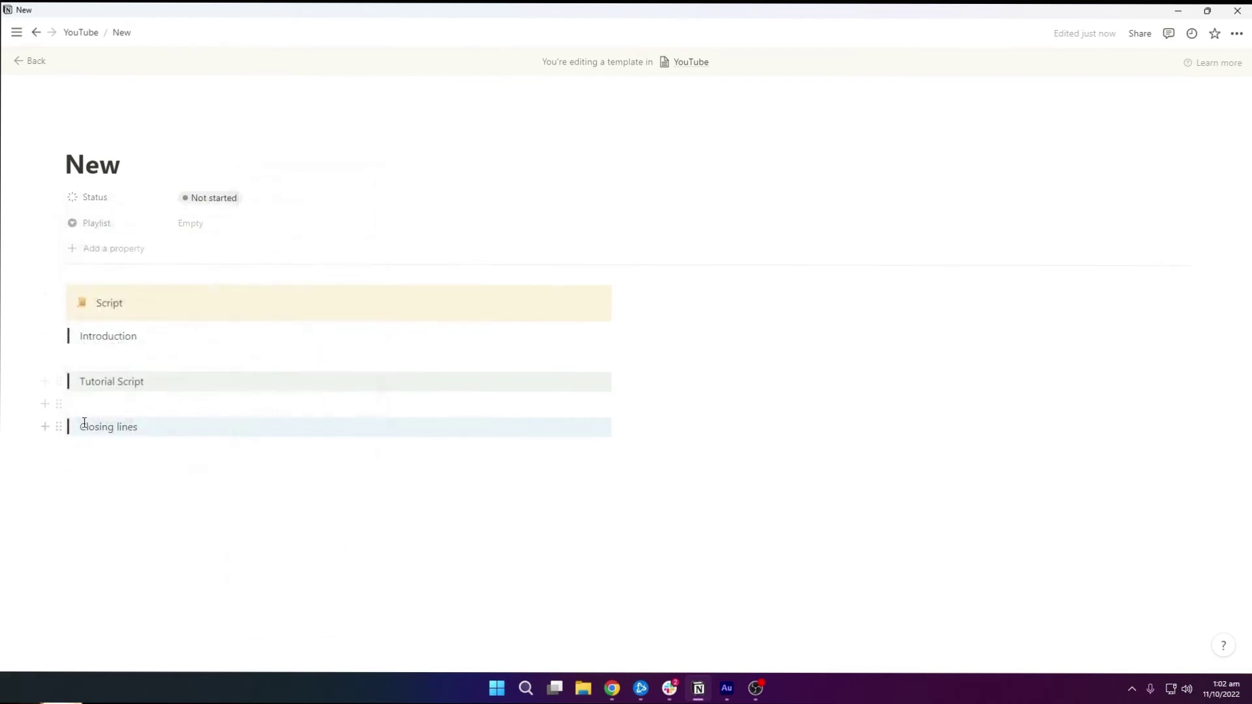
{"action": "left_click", "coordinate": [58, 336]}
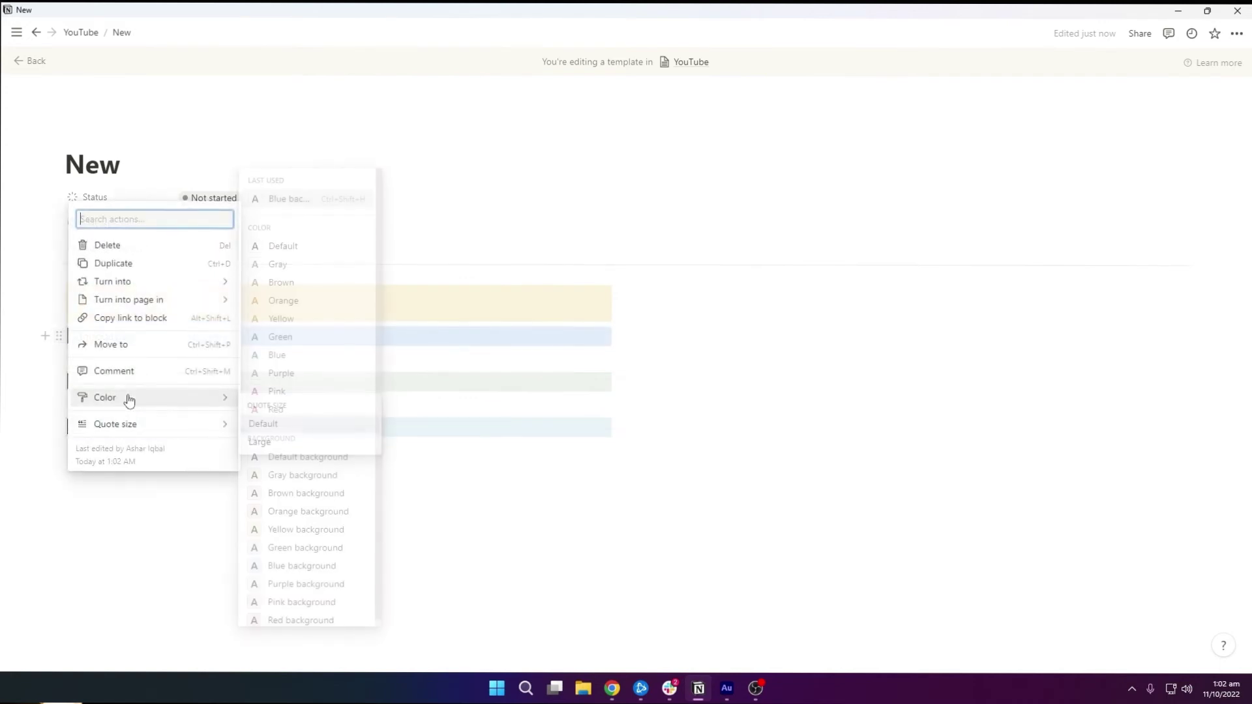
{"action": "mouse_move", "coordinate": [127, 400]}
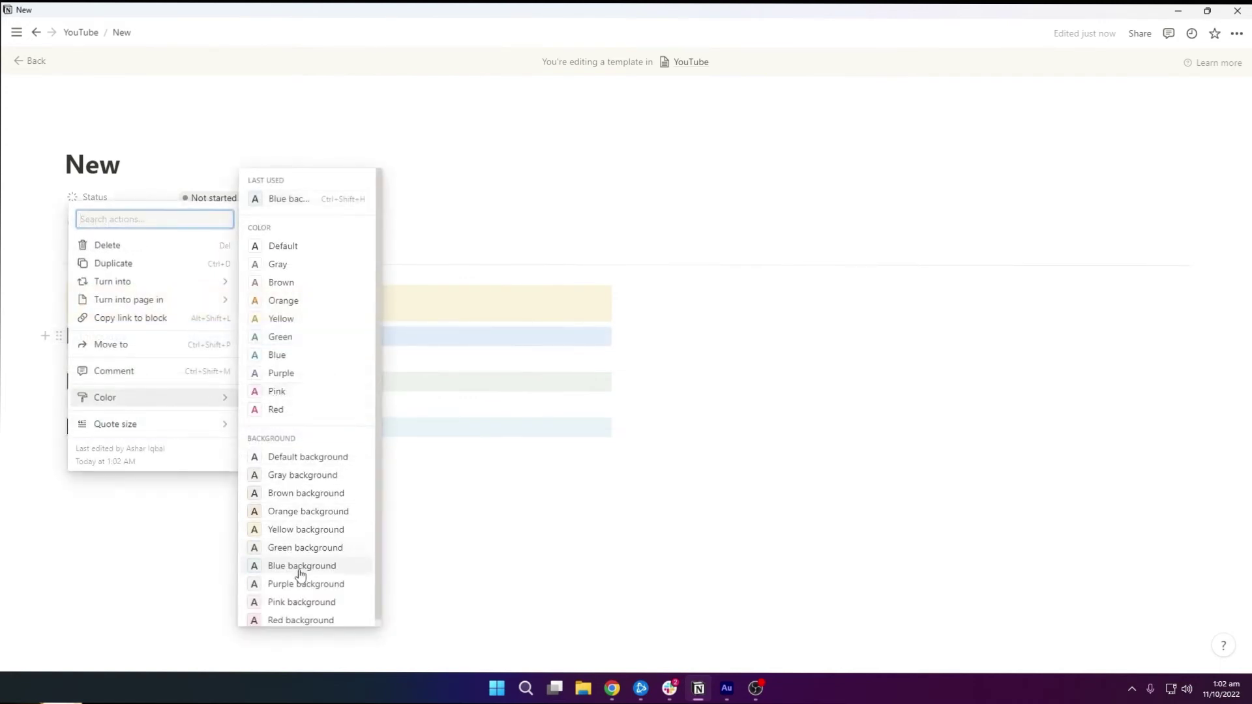
{"action": "left_click", "coordinate": [296, 601]}
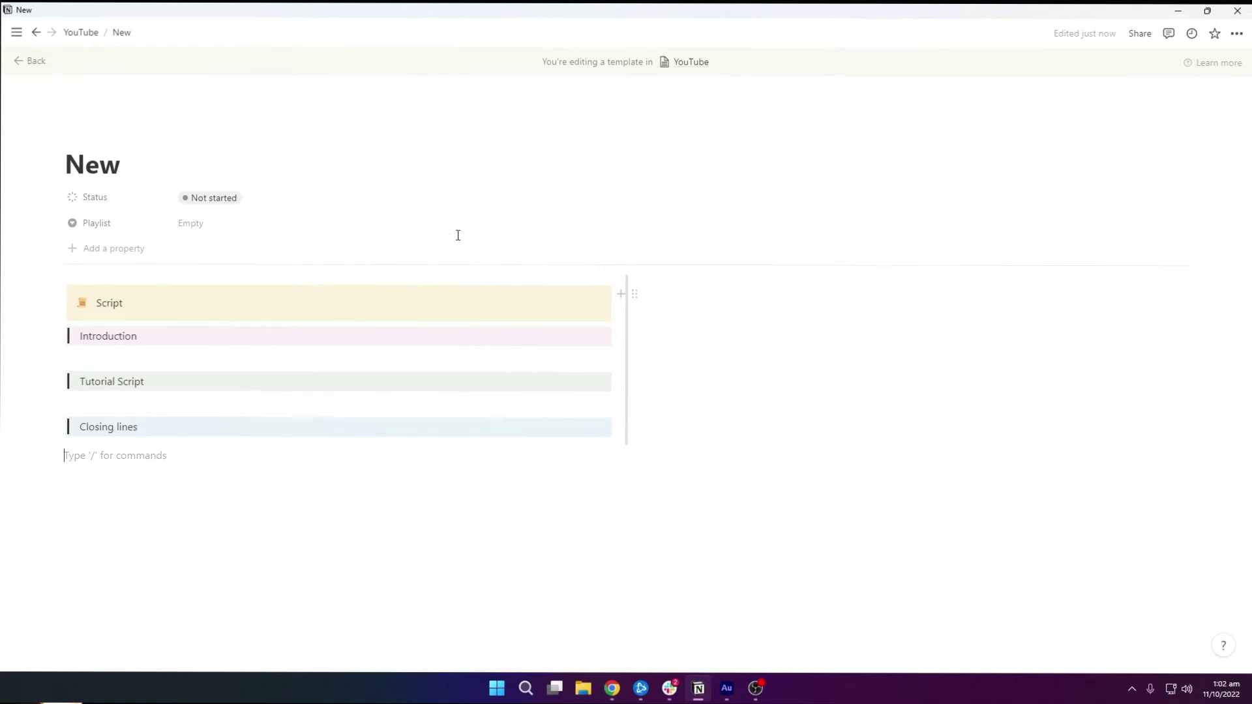
- Add a callout reading "Title & Description" at the start of the second column and give it a tag emoji icon
{"action": "left_click", "coordinate": [678, 294]}
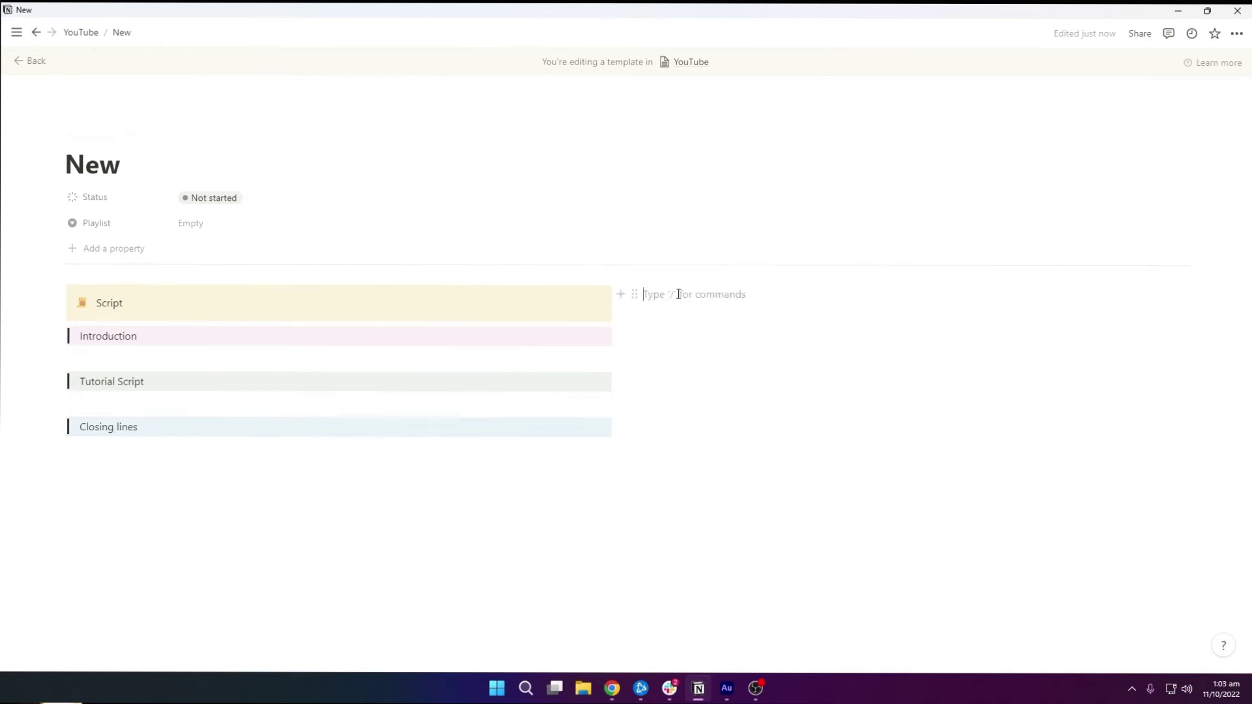
{"action": "type", "text": "/call"}
{"action": "key", "text": "Return"}
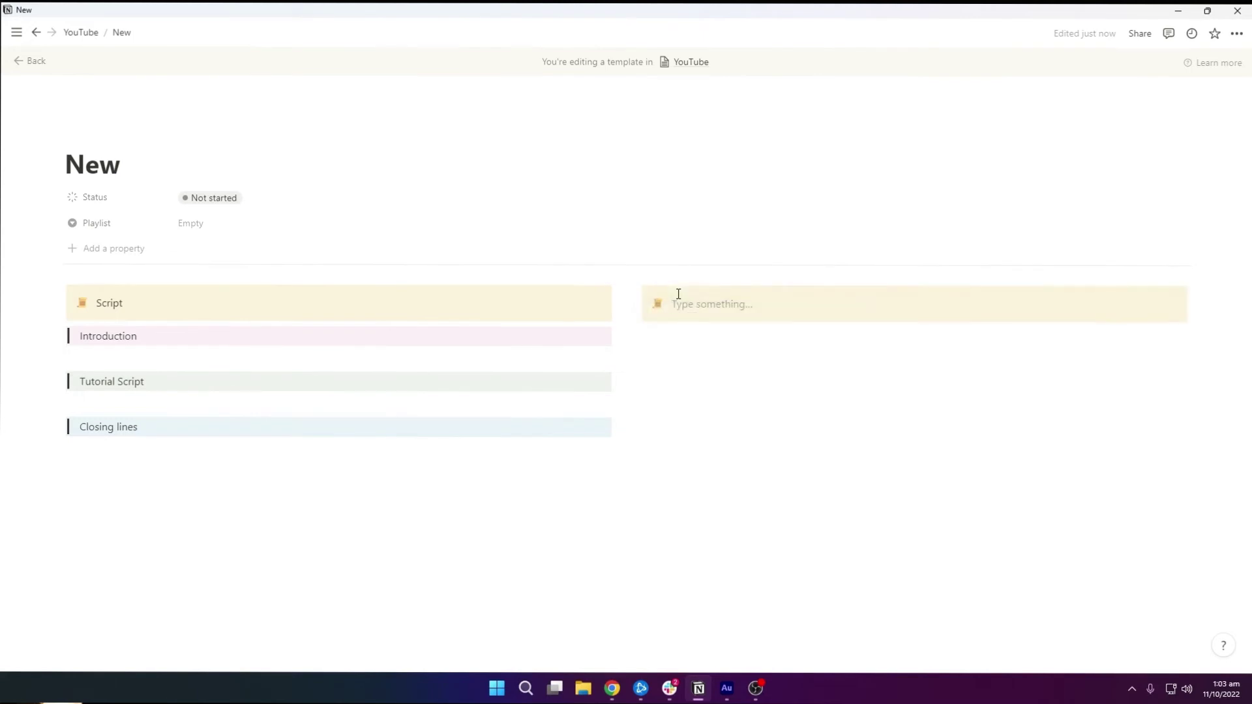
{"action": "type", "text": "Title & Descripotion"}
{"action": "left_click", "coordinate": [657, 303]}
{"action": "left_click", "coordinate": [564, 404]}
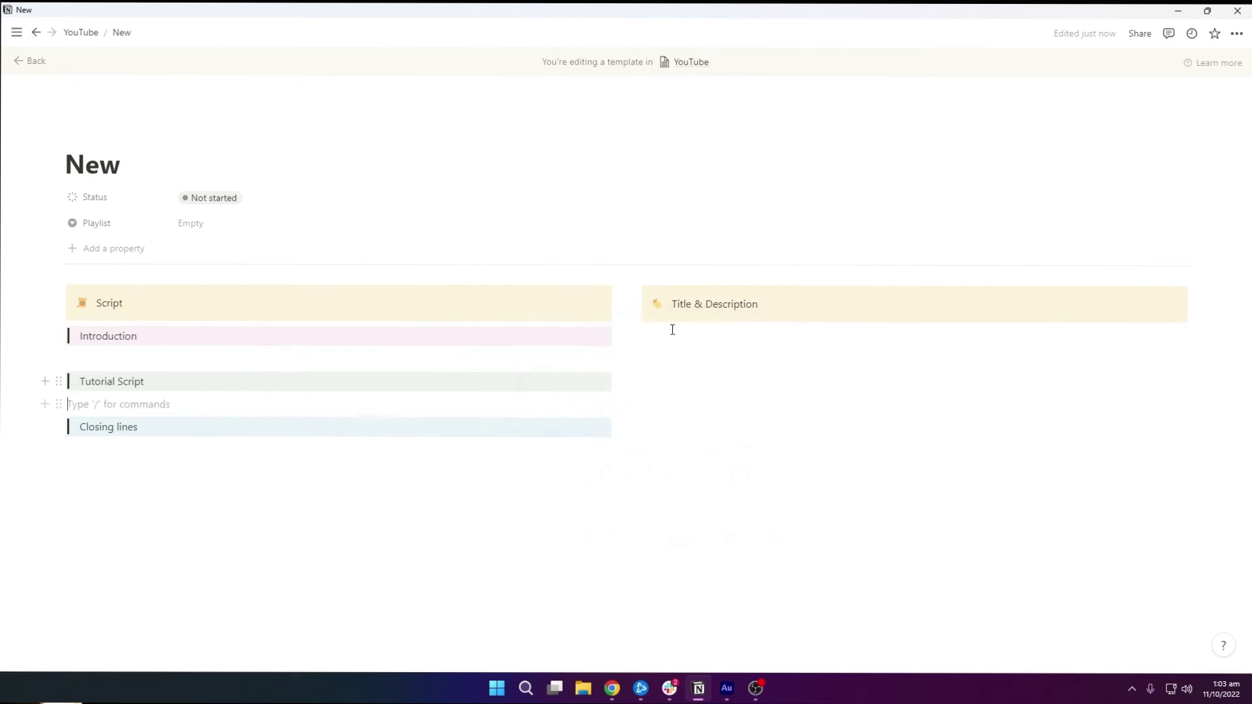
- Add a quote block reading "Title" beneath the Title & Description callout and give it a blue background
{"action": "left_click", "coordinate": [692, 326]}
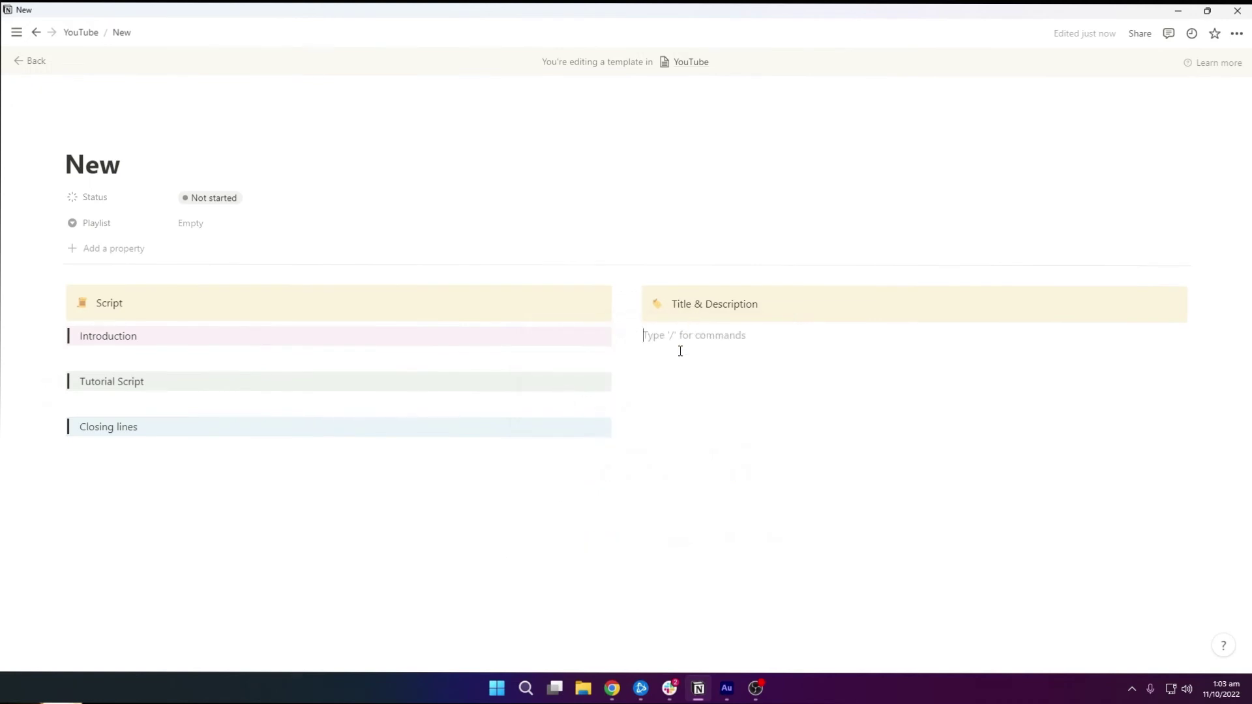
{"action": "type", "text": "/quote"}
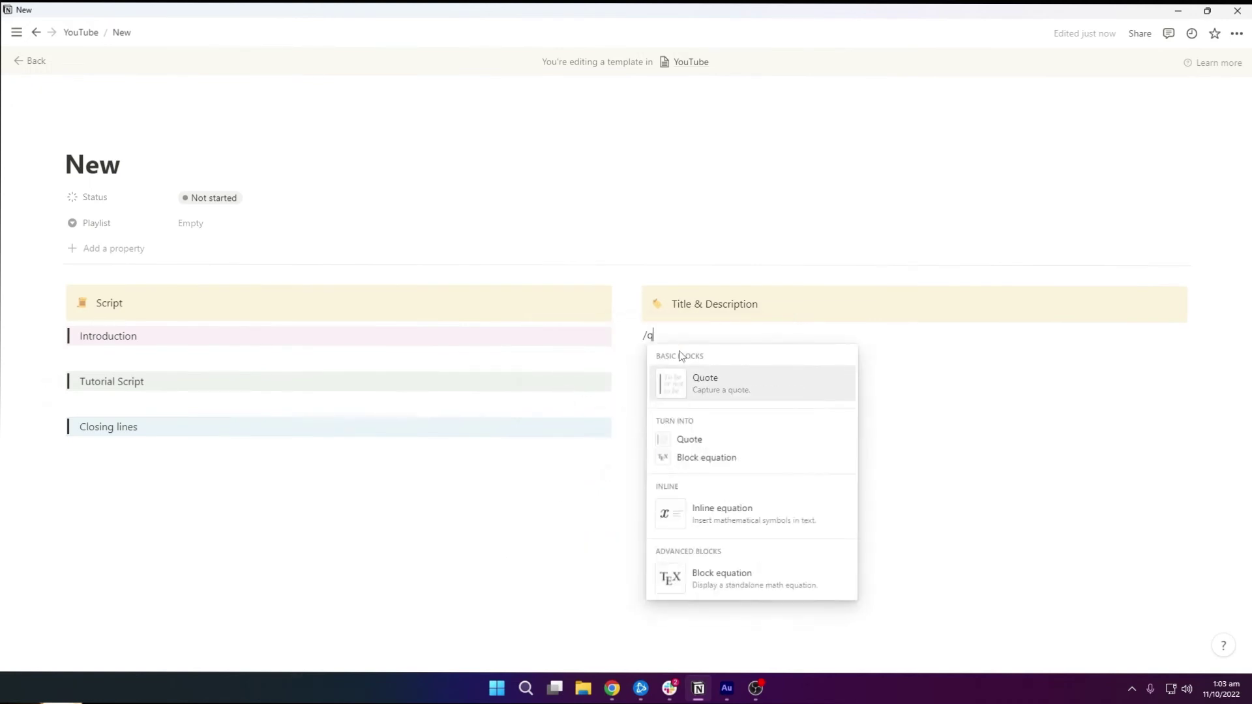
{"action": "key", "text": "Return"}
{"action": "type", "text": "TR"}
{"action": "key", "text": "BackSpace"}
{"action": "type", "text": "Ti"}
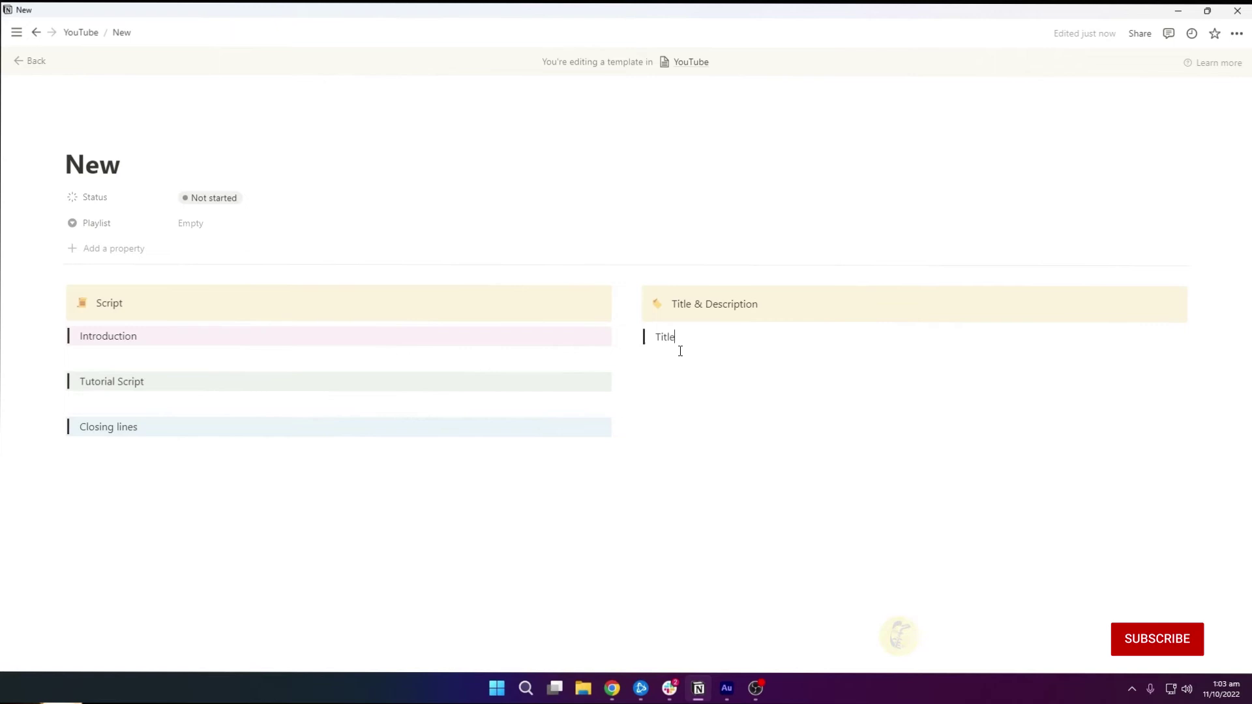
{"action": "left_click", "coordinate": [634, 336]}
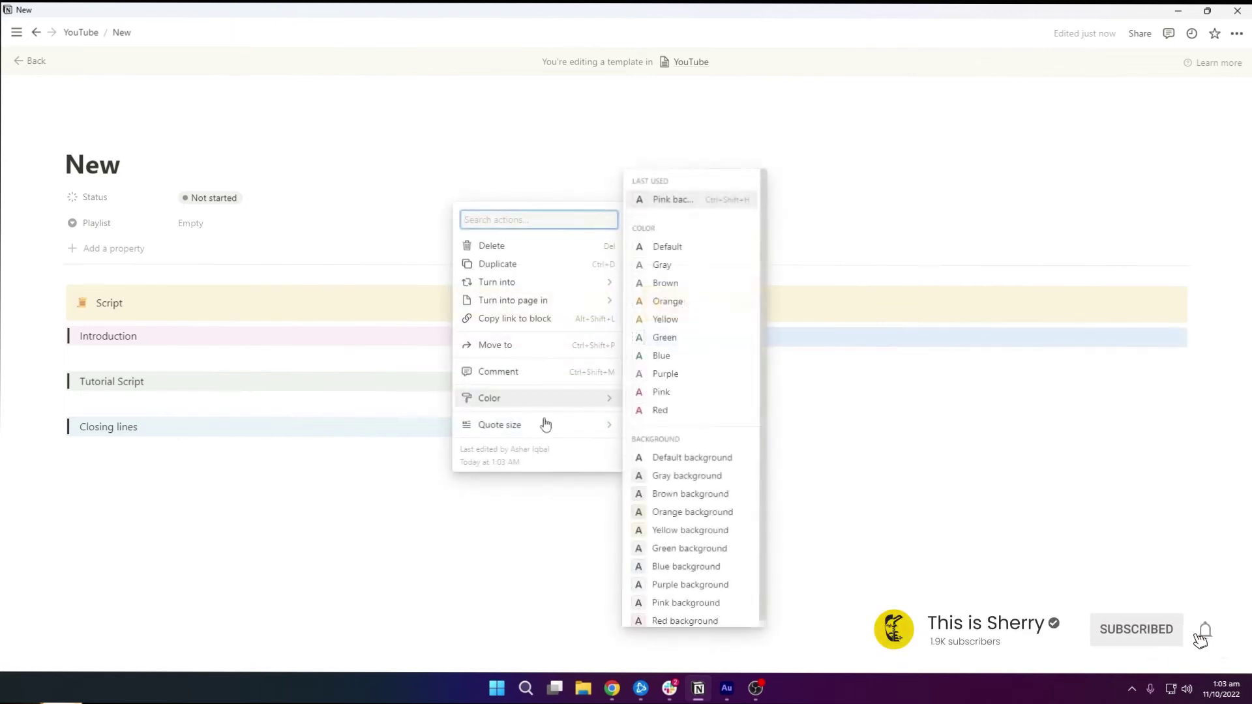
{"action": "mouse_move", "coordinate": [587, 399]}
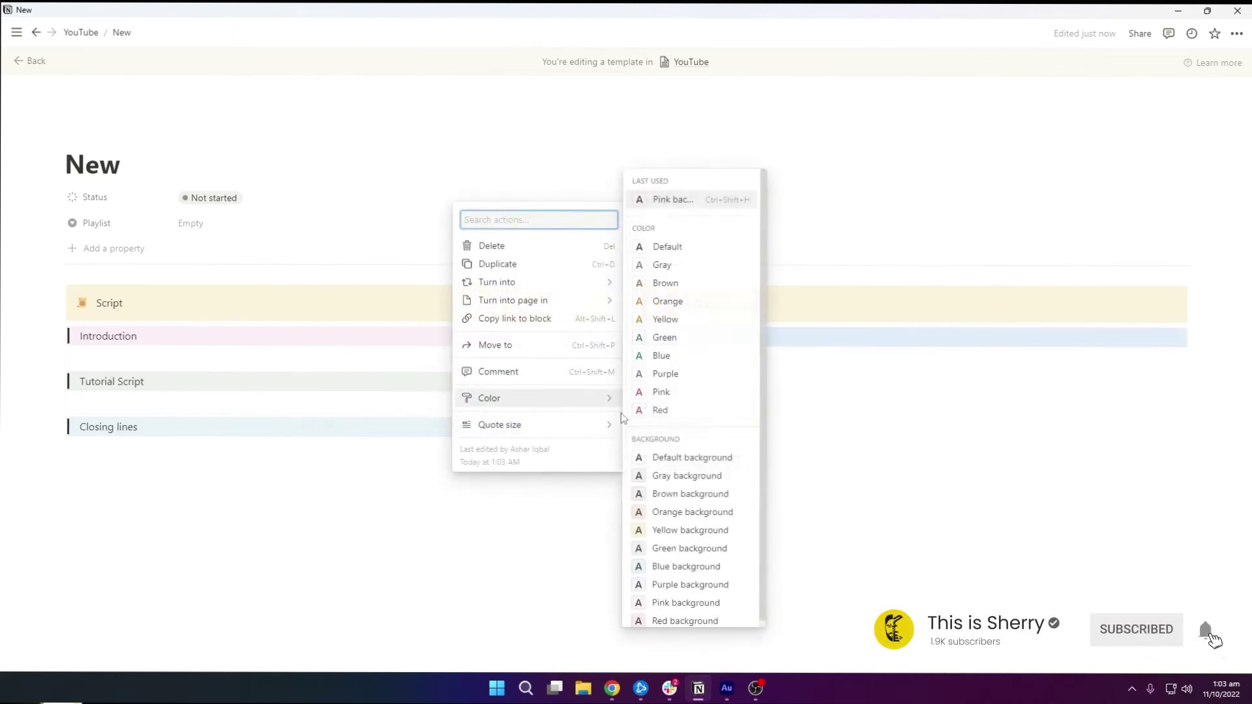
{"action": "left_click", "coordinate": [685, 567]}
- Add a quote block reading "Description" one empty line below the Title quote and give it a purple background
{"action": "left_click", "coordinate": [701, 357]}
{"action": "key", "text": "Return"}
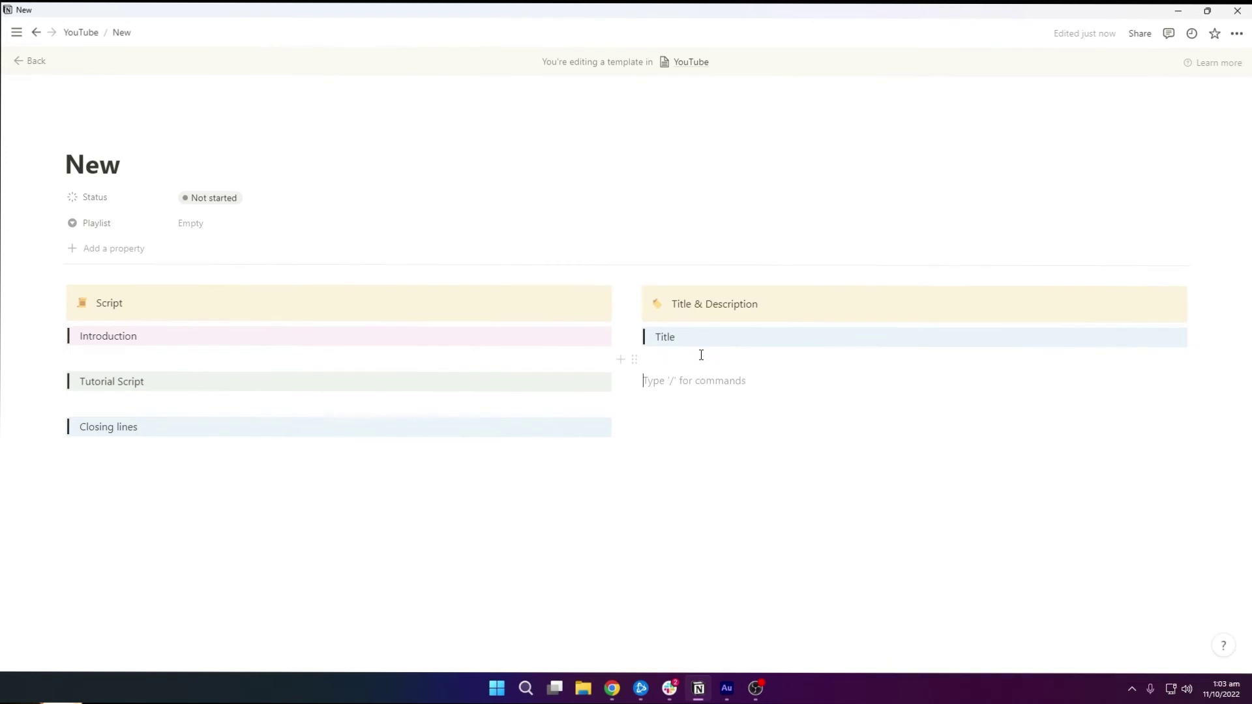
{"action": "type", "text": "/Qu"}
{"action": "key", "text": "Return"}
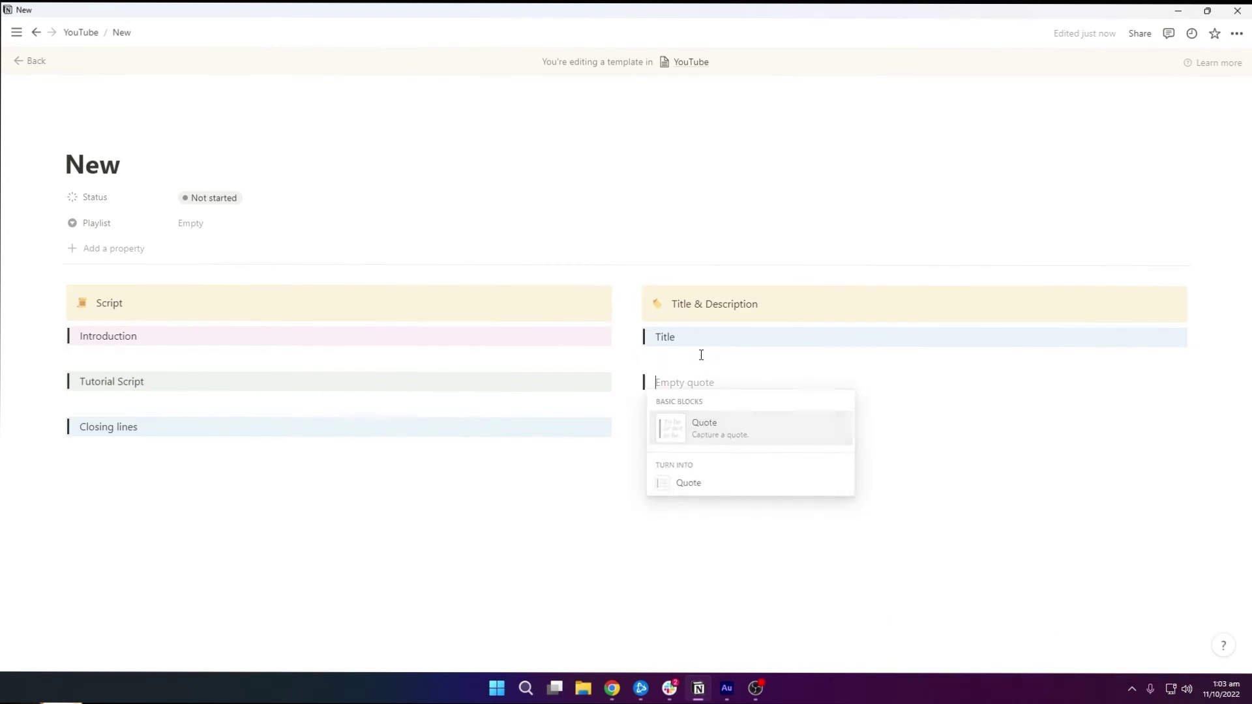
{"action": "type", "text": "Description"}
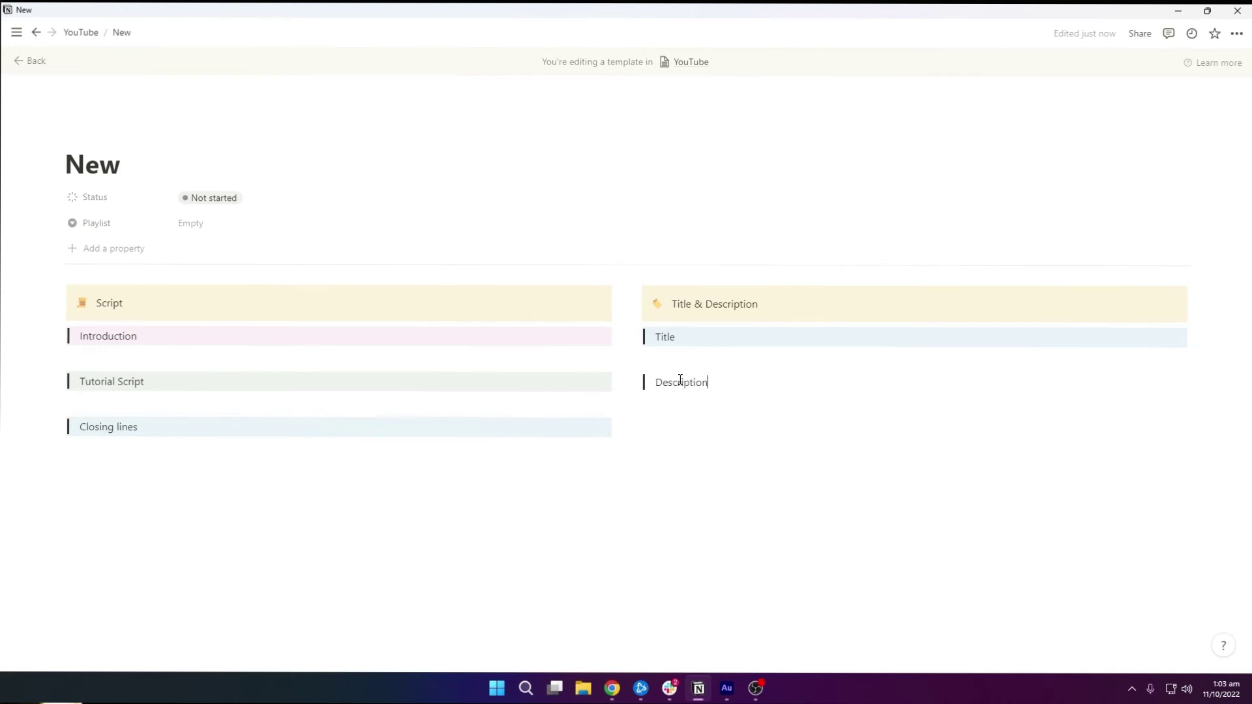
{"action": "key", "text": "Return"}
{"action": "left_click", "coordinate": [634, 382]}
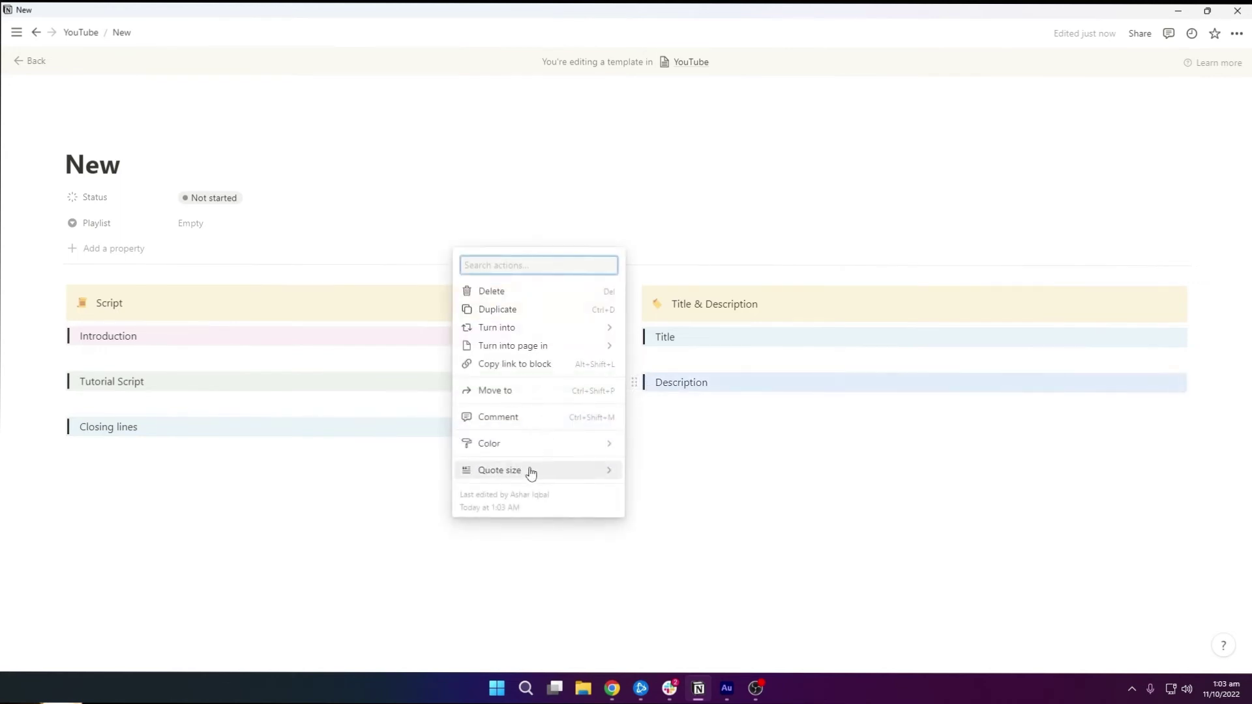
{"action": "mouse_move", "coordinate": [551, 445]}
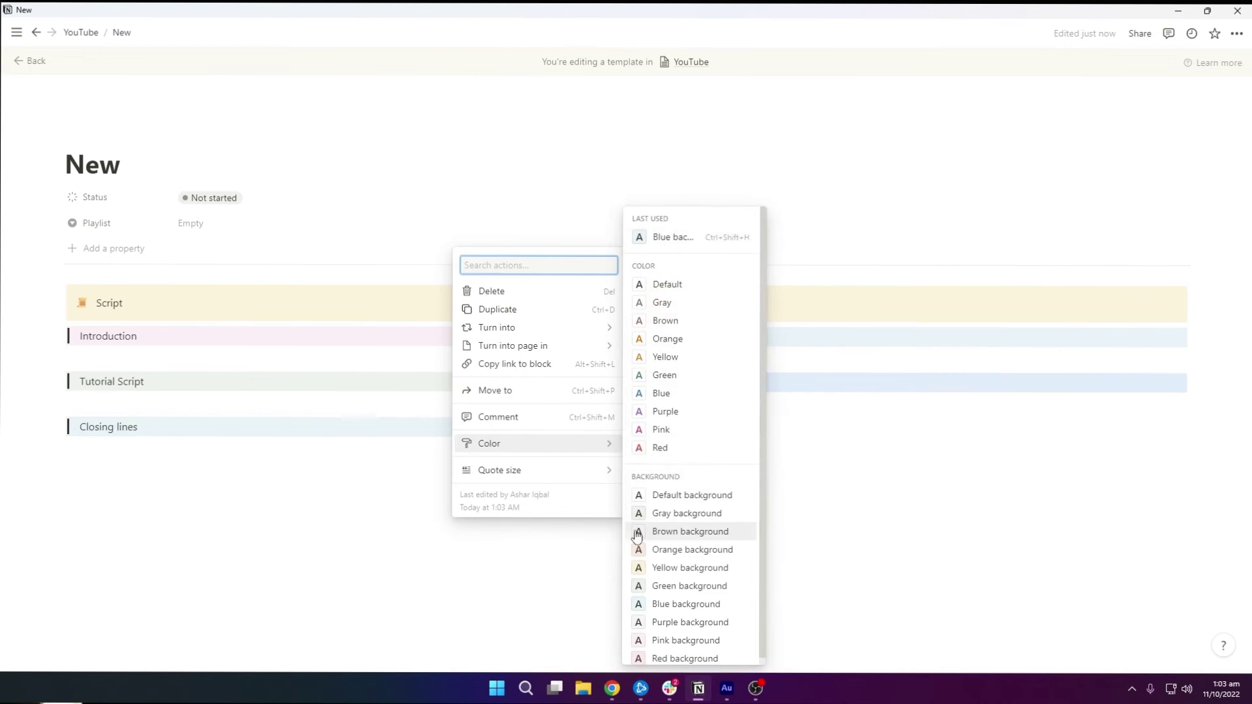
{"action": "left_click", "coordinate": [671, 622]}
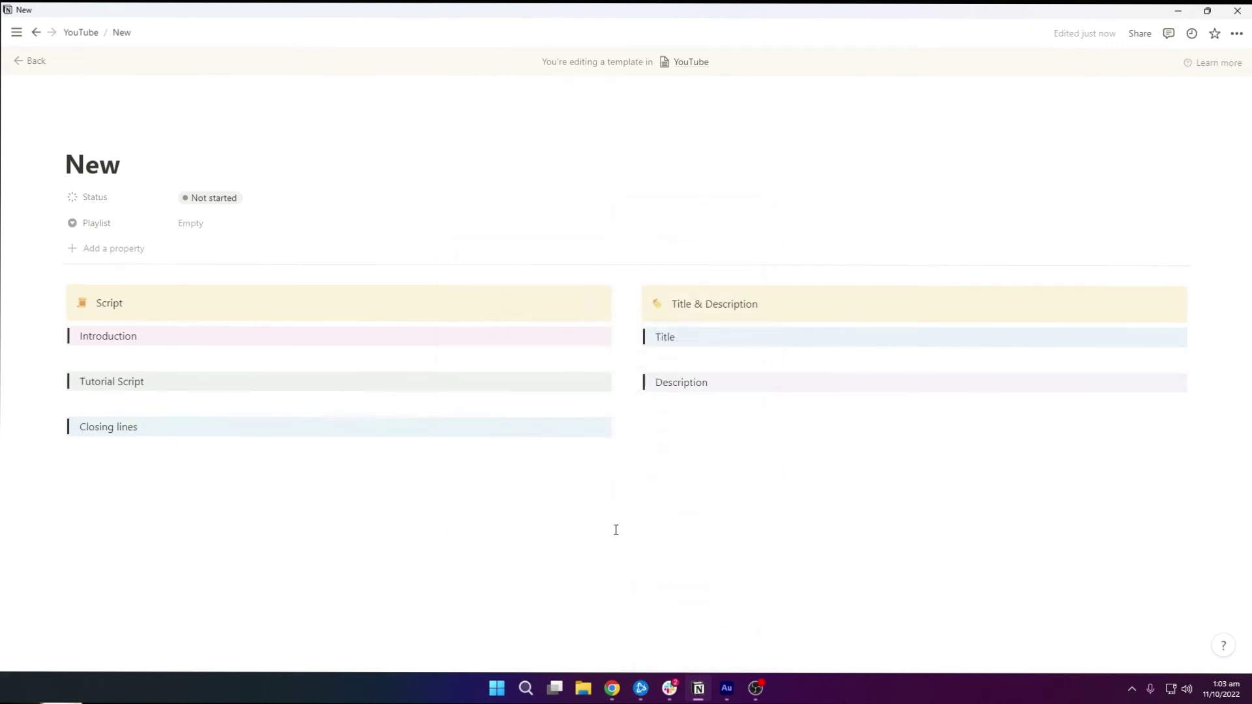
- Widen the Script column and insert a nested two-column layout one empty line below the Description quote
{"action": "left_click_drag", "start_coordinate": [627, 330], "coordinate": [763, 333]}
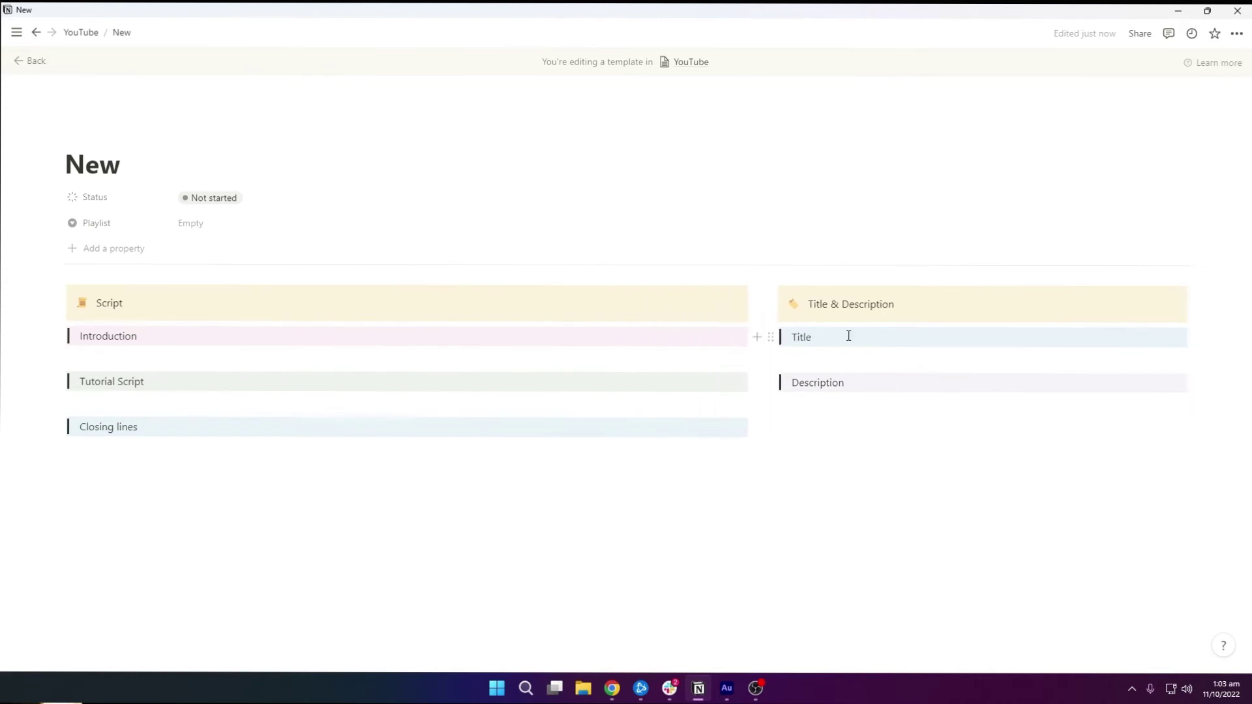
{"action": "left_click", "coordinate": [841, 411]}
{"action": "key", "text": "Return"}
{"action": "type", "text": "/"}
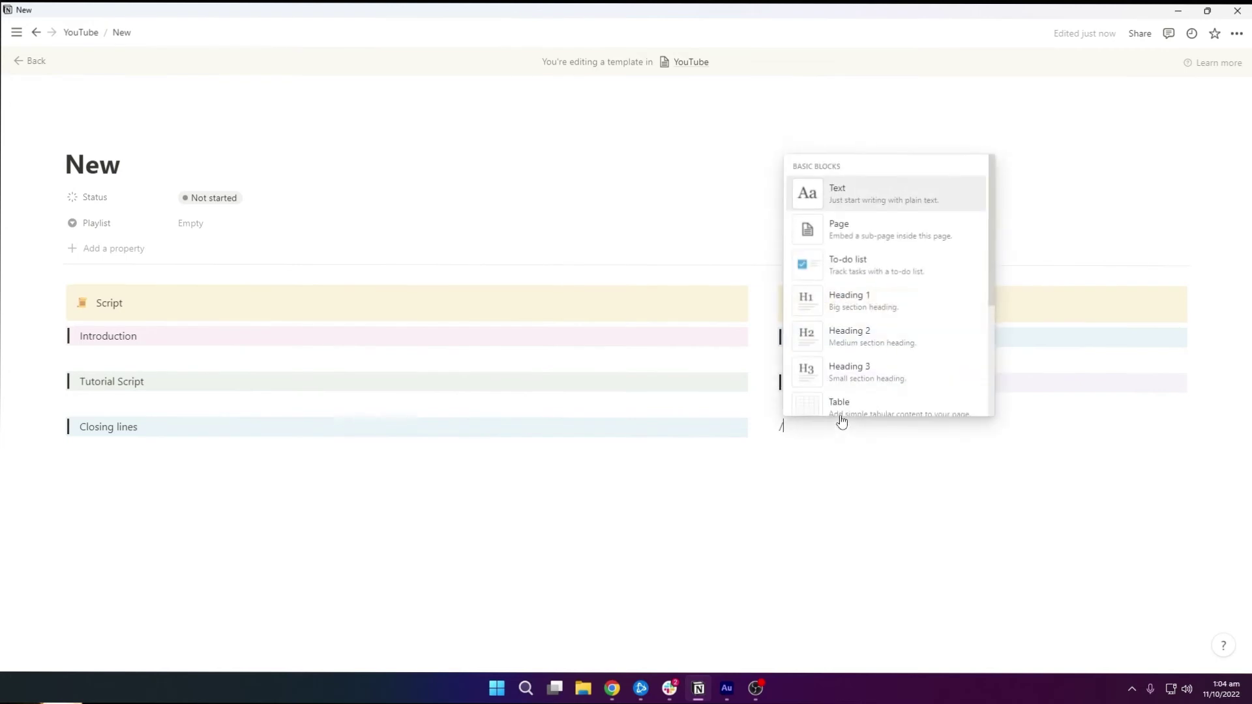
{"action": "type", "text": "h2"}
{"action": "key", "text": "BackSpace"}
{"action": "key", "text": "BackSpace"}
{"action": "key", "text": "BackSpace"}
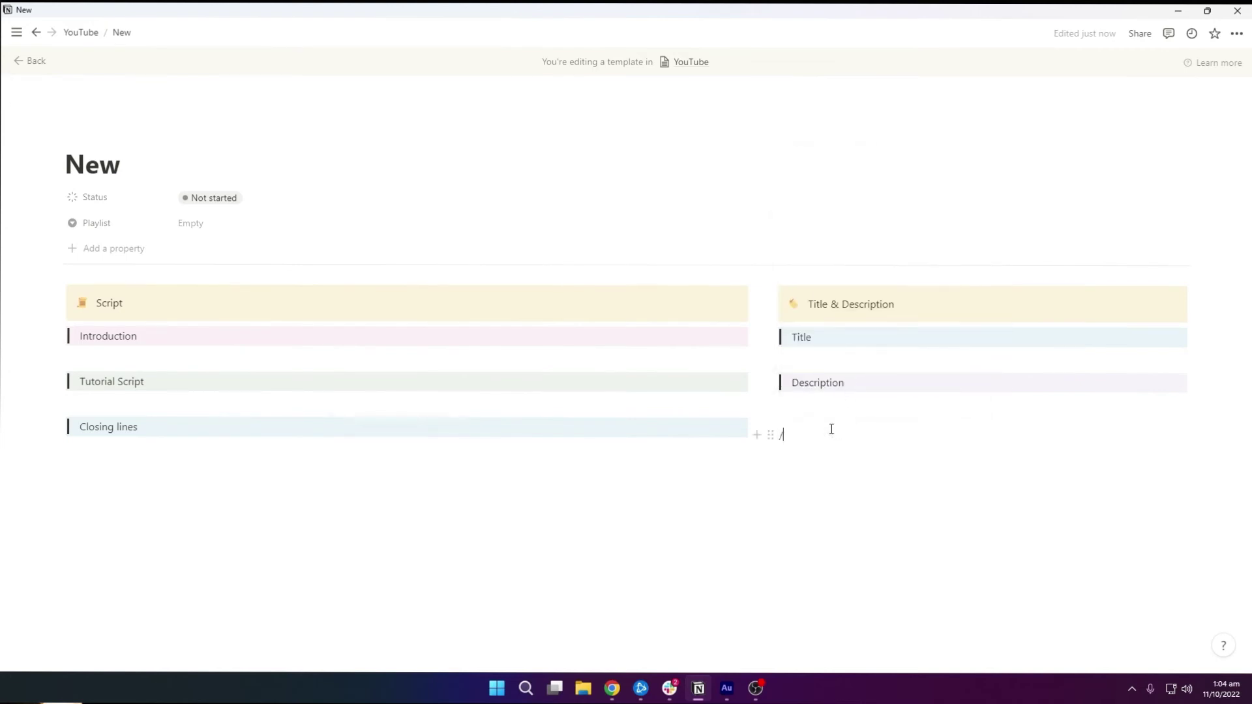
- Add a callout reading "Inspiration for video" in the first nested column below the Description quote
{"action": "type", "text": "/call"}
{"action": "key", "text": "Return"}
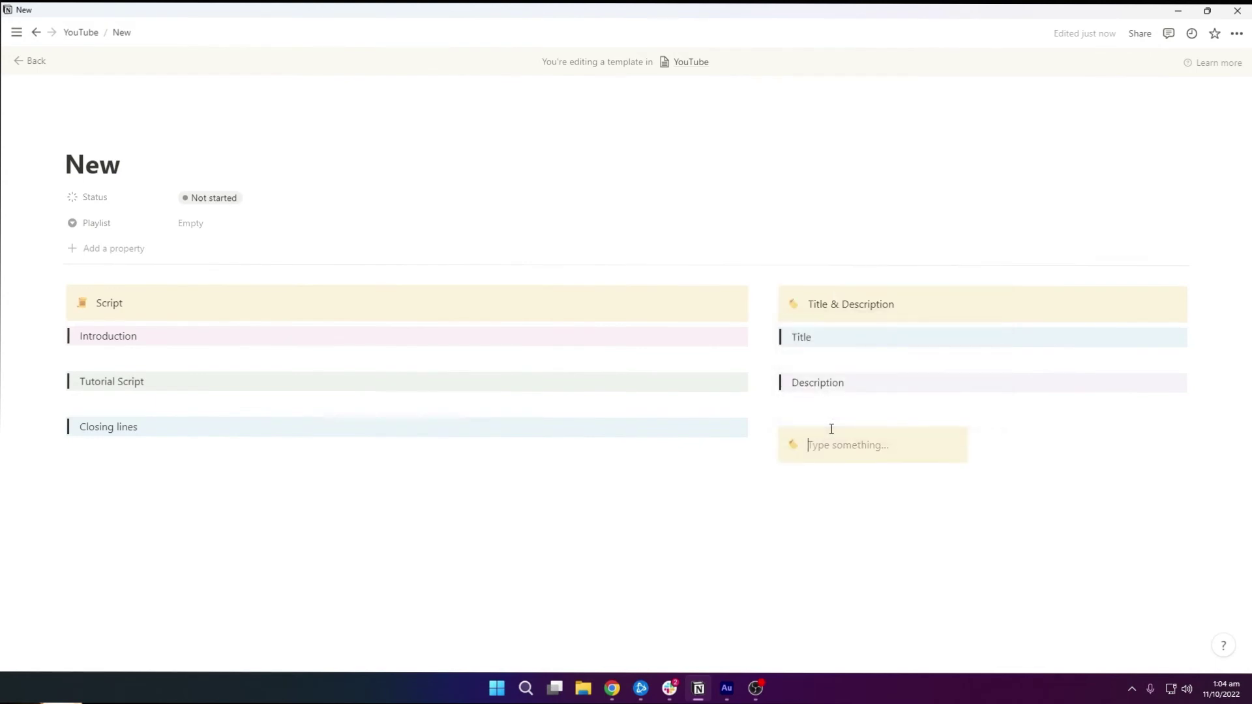
{"action": "type", "text": "Inpiration"}
{"action": "key", "text": "BackSpace"}
{"action": "key", "text": "BackSpace"}
{"action": "key", "text": "BackSpace"}
{"action": "key", "text": "BackSpace"}
{"action": "key", "text": "BackSpace"}
{"action": "key", "text": "BackSpace"}
{"action": "key", "text": "BackSpace"}
{"action": "type", "text": "iration for vid"}
- Give the Inspiration for video callout a red background
{"action": "left_click", "coordinate": [770, 436]}
{"action": "mouse_move", "coordinate": [702, 511]}
{"action": "left_click", "coordinate": [821, 659]}
- Add a callout reading "Title ideas" in the second nested column beside the Inspiration for video callout
{"action": "type", "text": "?t"}
{"action": "key", "text": "BackSpace"}
{"action": "type", "text": "/callout"}
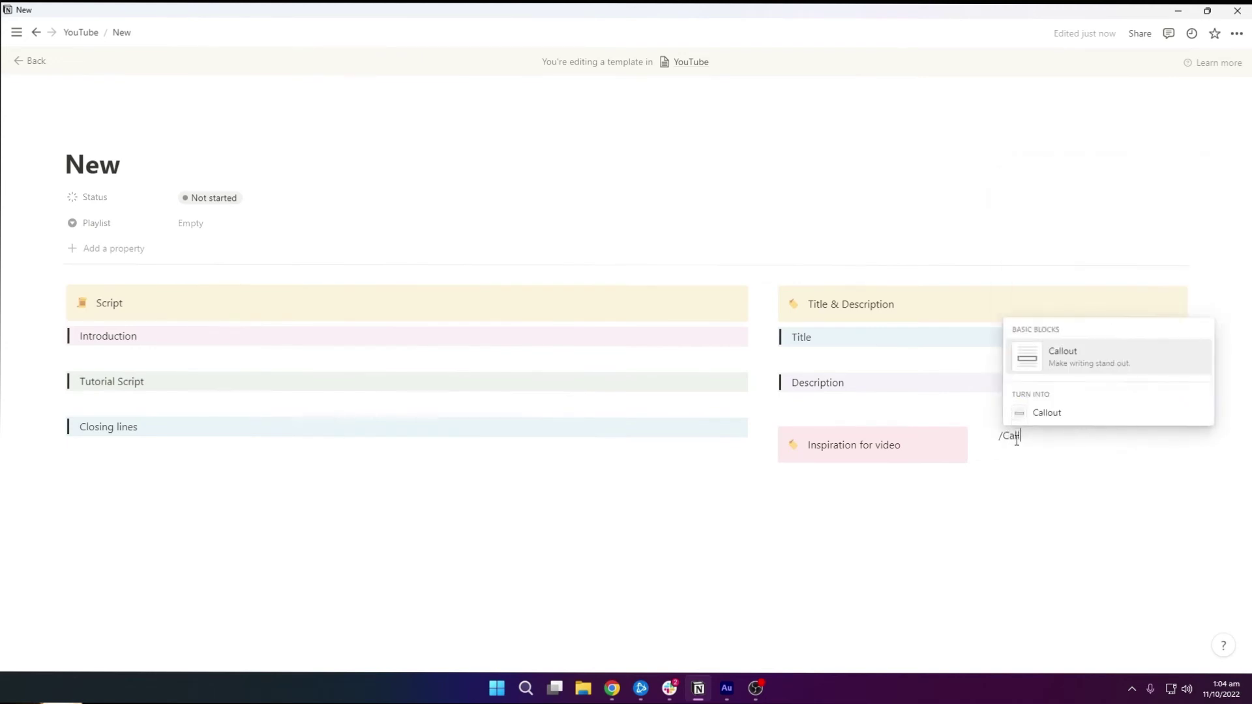
{"action": "key", "text": "Return"}
{"action": "type", "text": "Title ideas"}
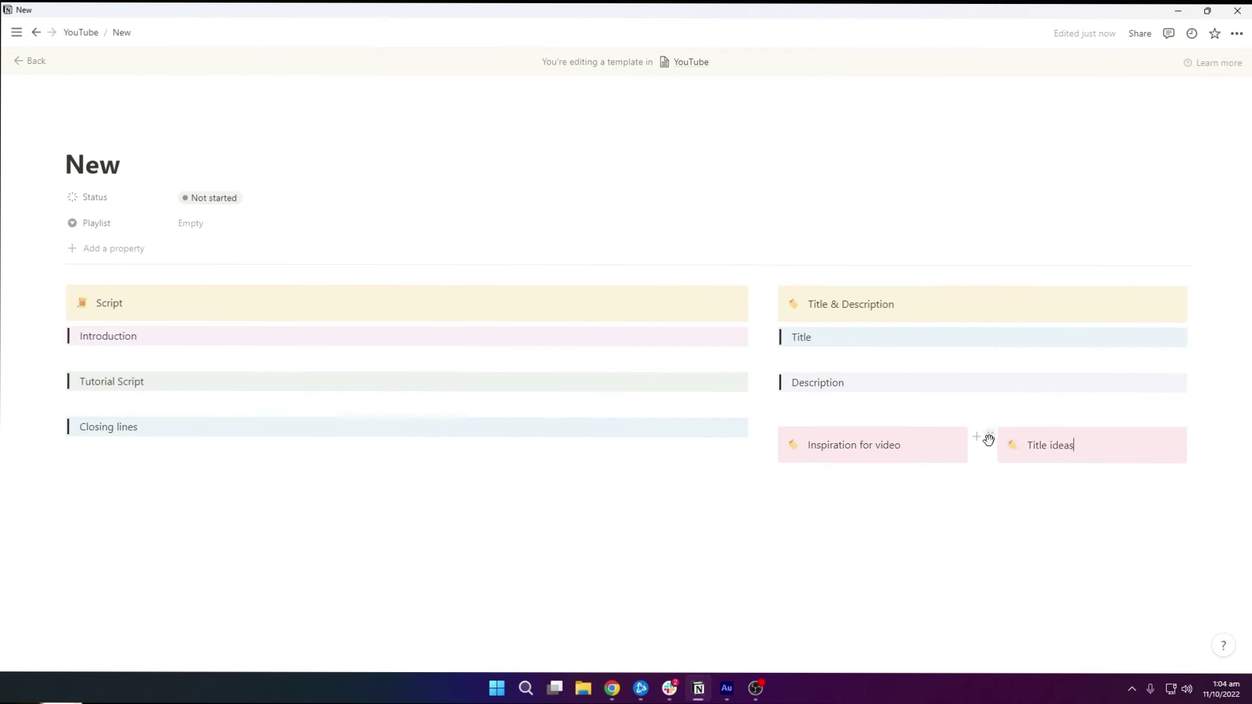
- Give the Title ideas callout a blue background and change its icon to the black pen emoji
{"action": "left_click", "coordinate": [987, 438]}
{"action": "mouse_move", "coordinate": [898, 515]}
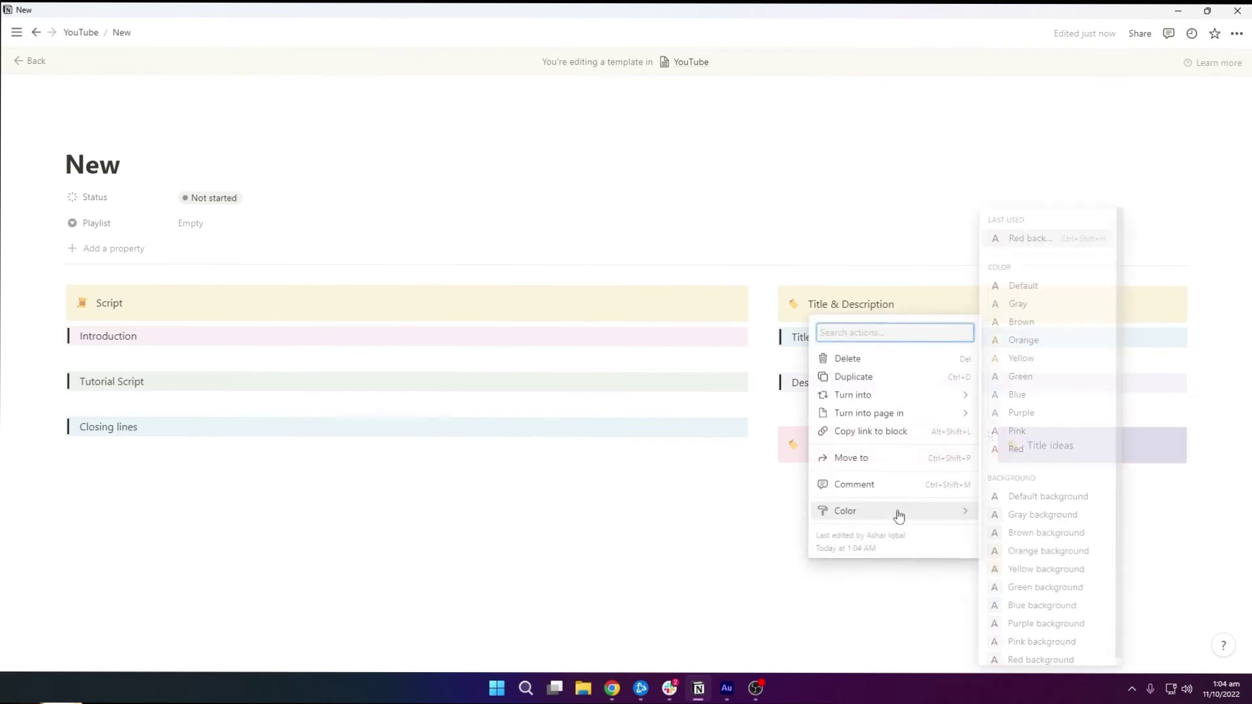
{"action": "left_click", "coordinate": [1009, 608]}
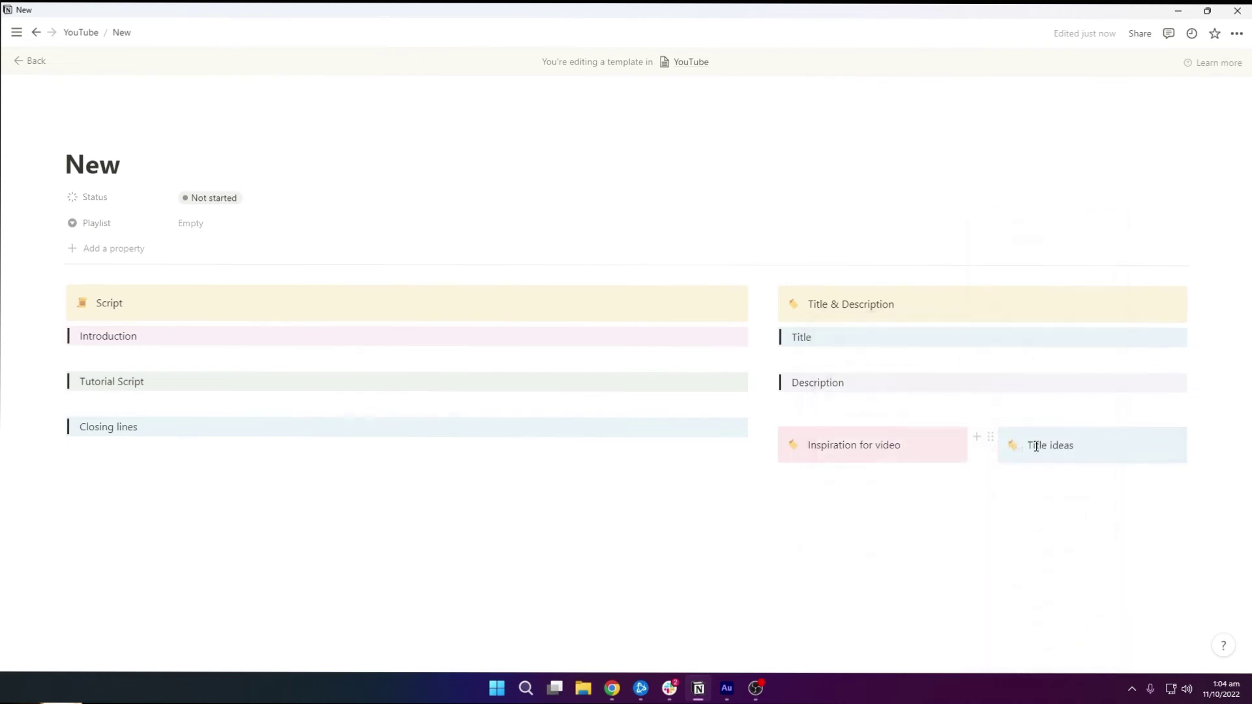
{"action": "left_click", "coordinate": [1014, 445]}
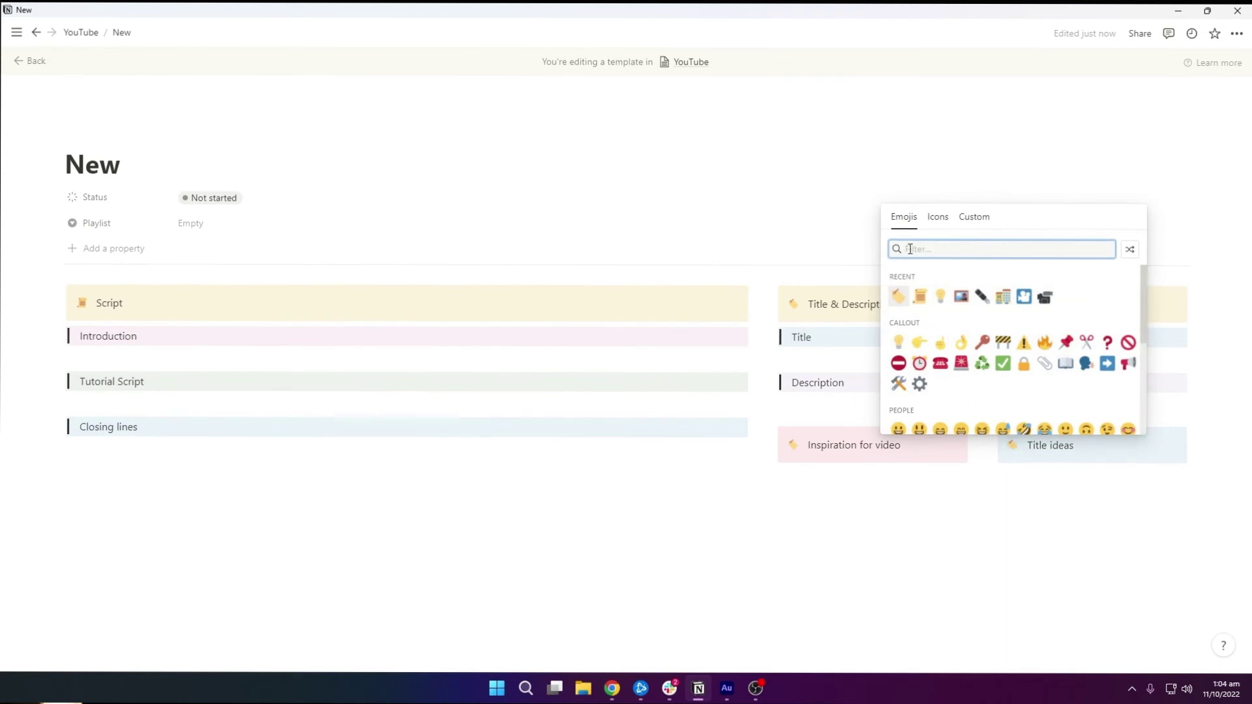
{"action": "left_click", "coordinate": [982, 297]}
{"action": "left_click", "coordinate": [1030, 483]}
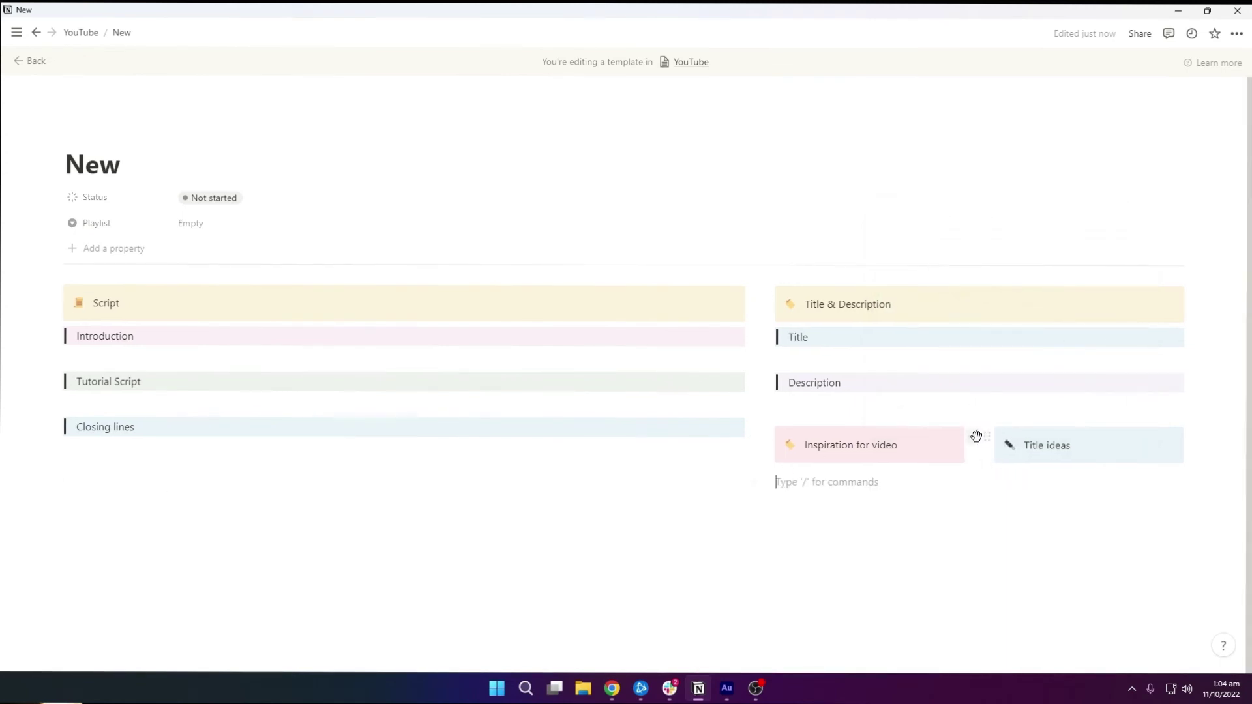
- Add a callout reading "Thumbnails ideas" below the Title ideas callout and change its icon to the framed picture emoji
{"action": "left_click", "coordinate": [978, 444]}
{"action": "left_click", "coordinate": [1007, 474]}
{"action": "type", "text": "/call"}
{"action": "key", "text": "Return"}
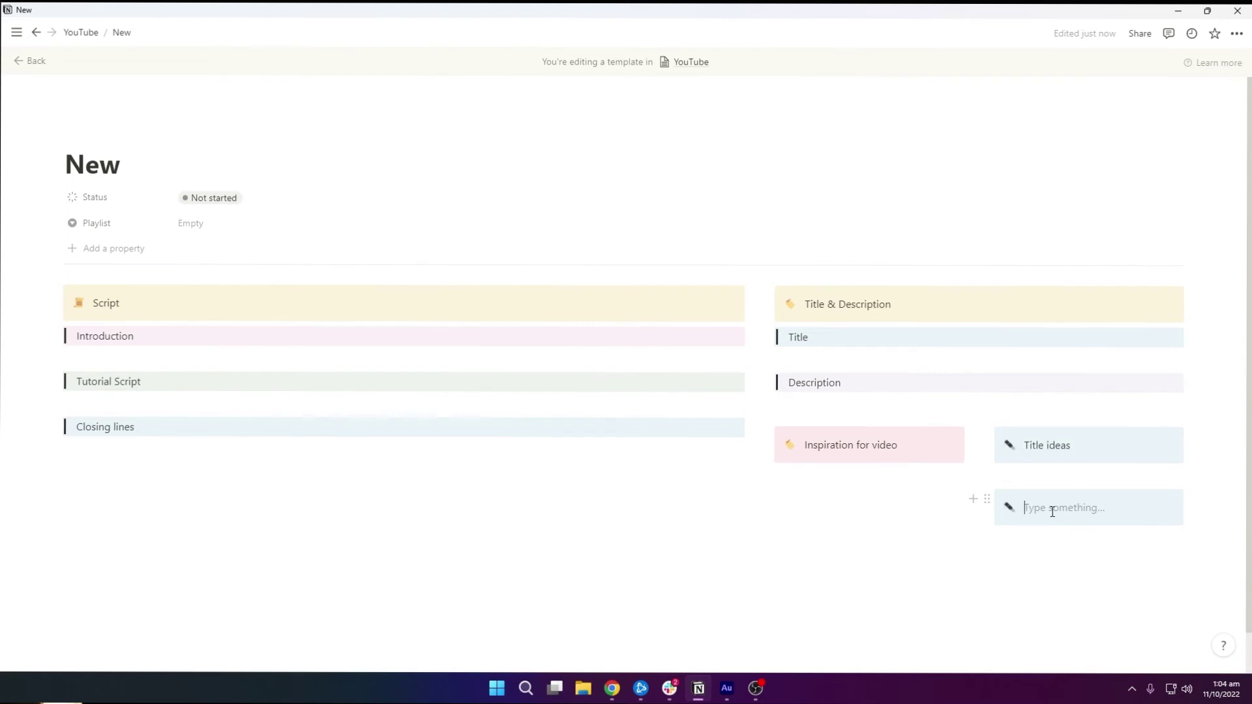
{"action": "type", "text": "Thumbnails ideas"}
{"action": "left_click", "coordinate": [1010, 507]}
{"action": "left_click", "coordinate": [982, 360]}
{"action": "left_click", "coordinate": [1077, 587]}
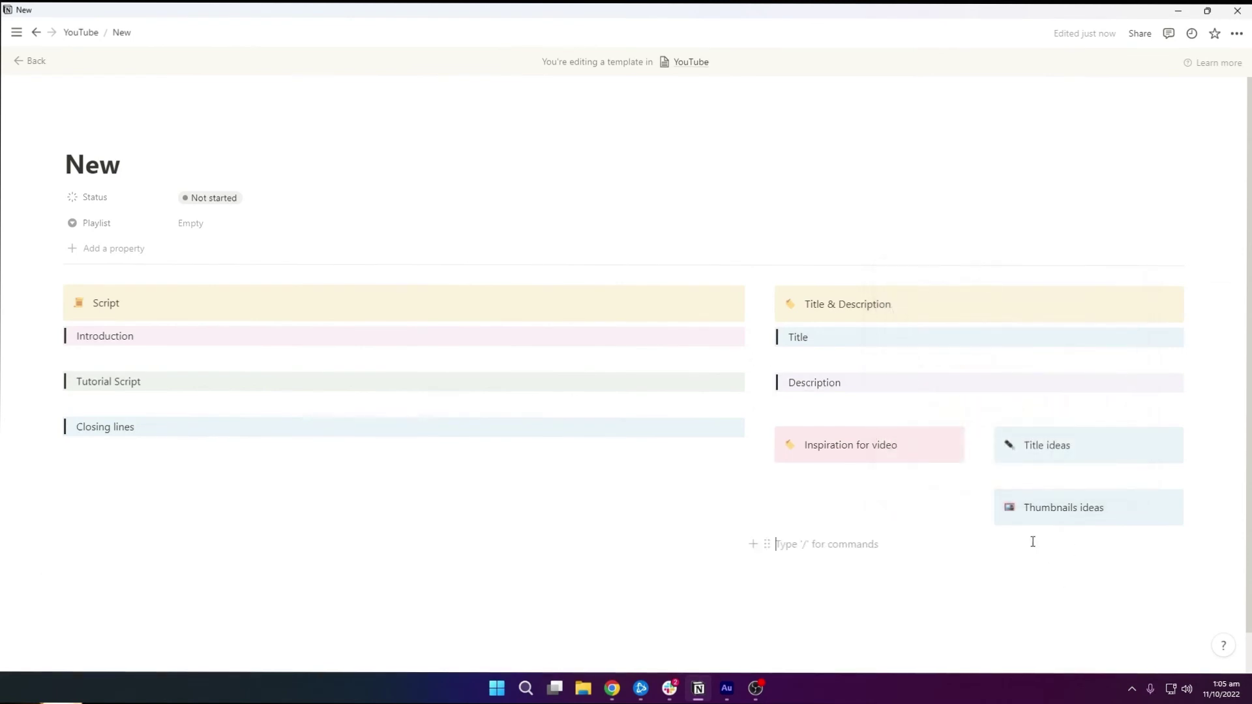
- Give the Thumbnails ideas callout a green background
{"action": "left_click", "coordinate": [987, 499]}
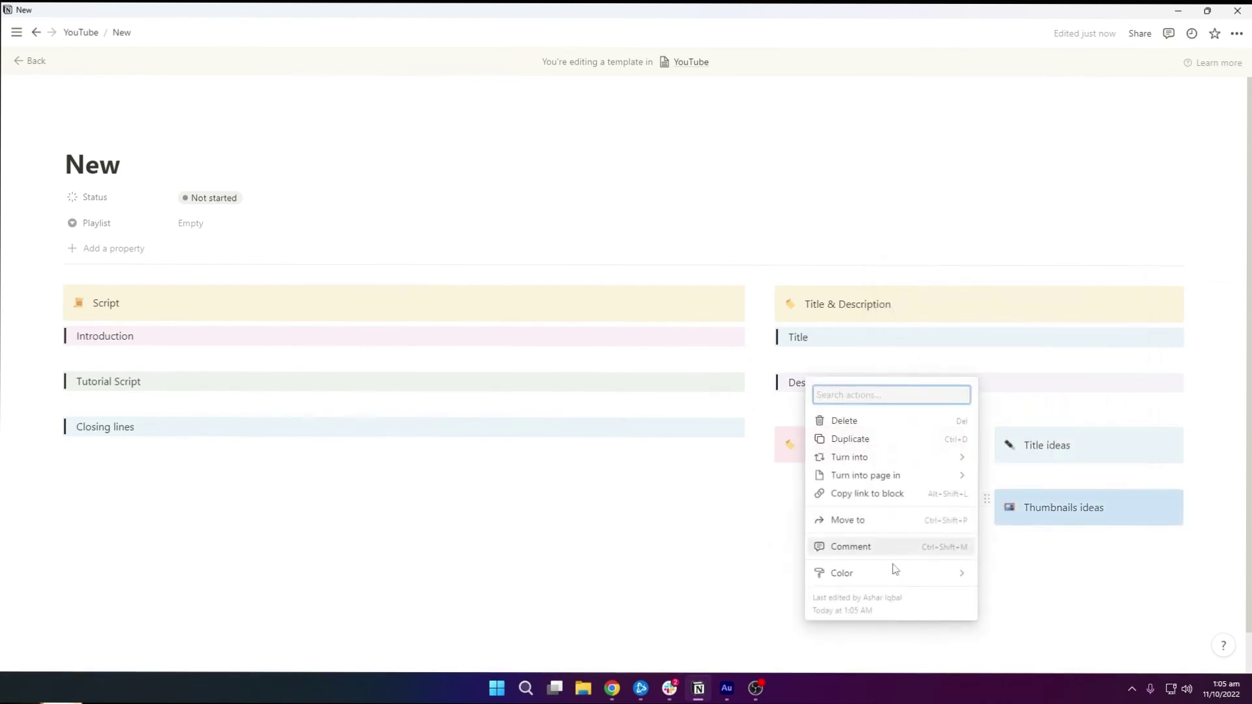
{"action": "mouse_move", "coordinate": [893, 573]}
{"action": "left_click", "coordinate": [998, 589]}
- Add a callout reading "Tags" below the Thumbnails ideas callout, with an empty line between the two
{"action": "left_click", "coordinate": [973, 500]}
{"action": "left_click", "coordinate": [1023, 538]}
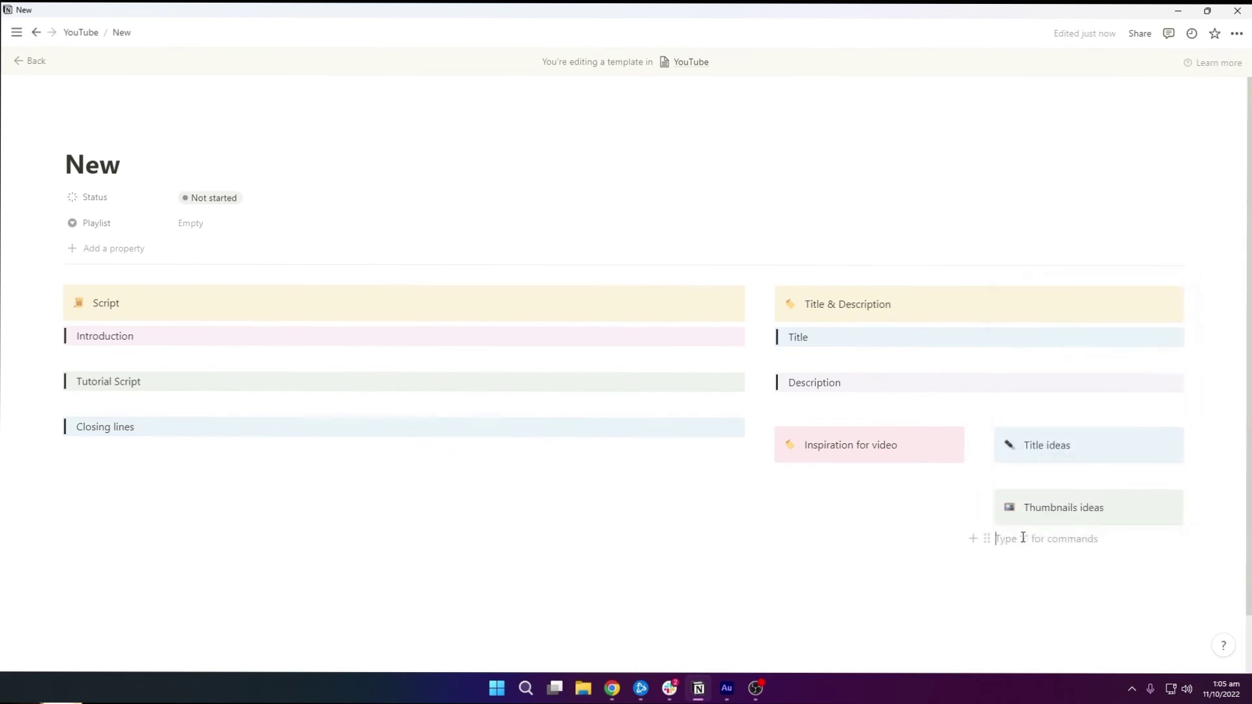
{"action": "type", "text": "/cal"}
{"action": "key", "text": "Return"}
{"action": "type", "text": "Tags"}
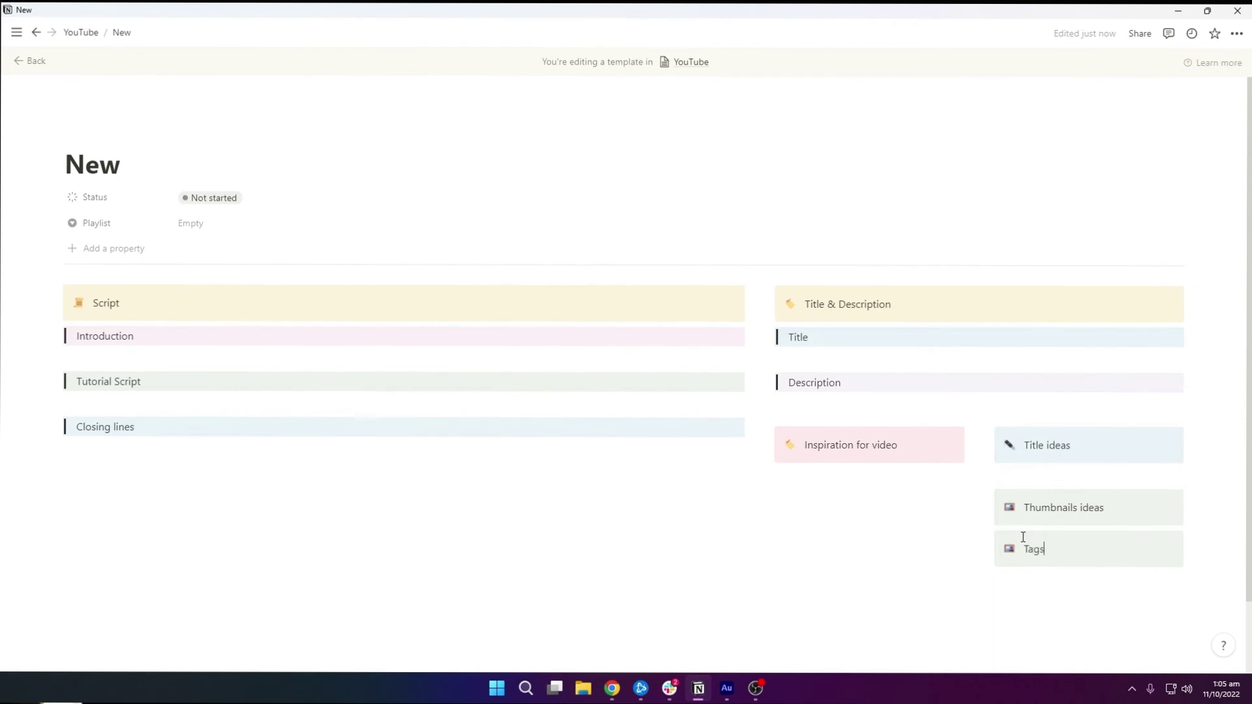
{"action": "left_click", "coordinate": [974, 499]}
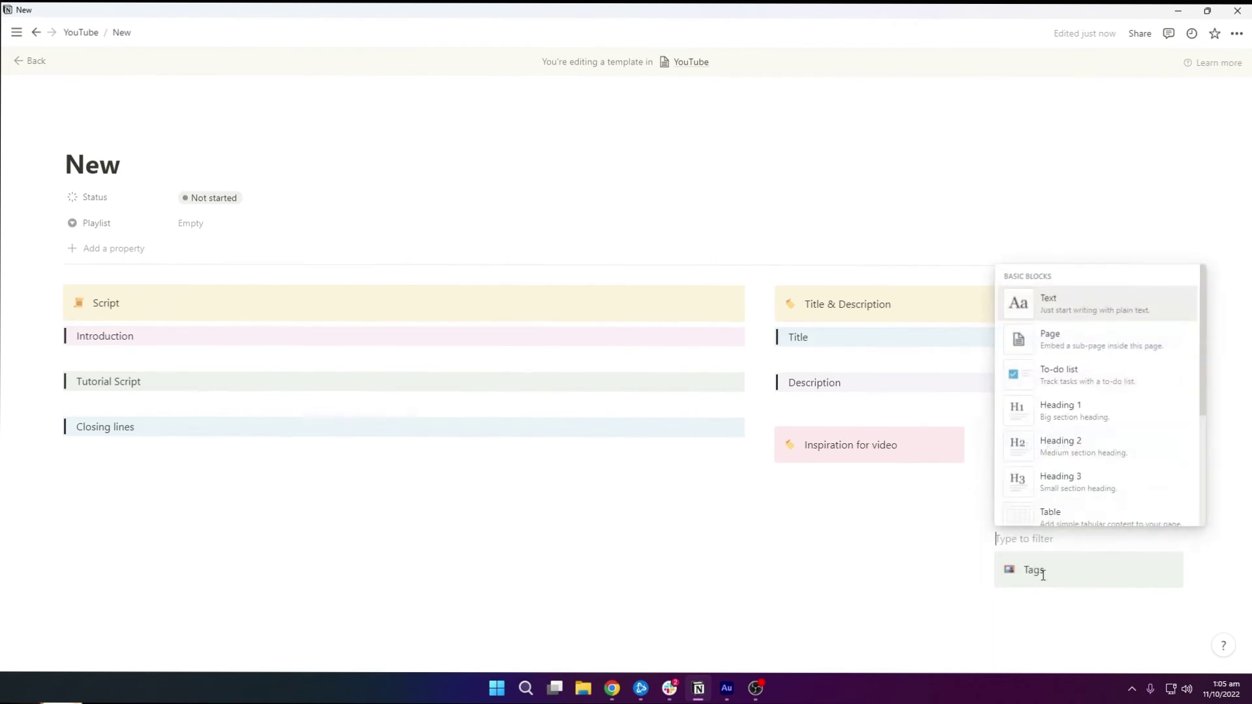
- Change the Tags callout's icon to the label emoji and give the callout an orange background
{"action": "left_click", "coordinate": [1009, 507]}
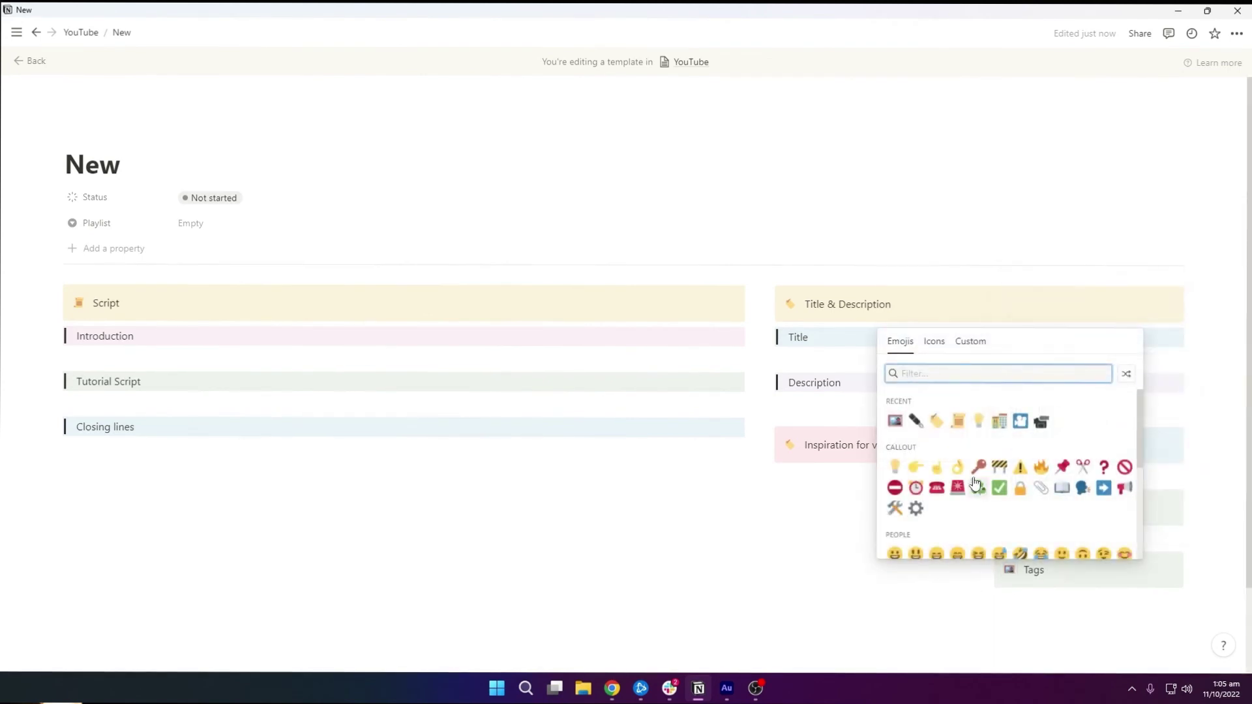
{"action": "left_click", "coordinate": [937, 420]}
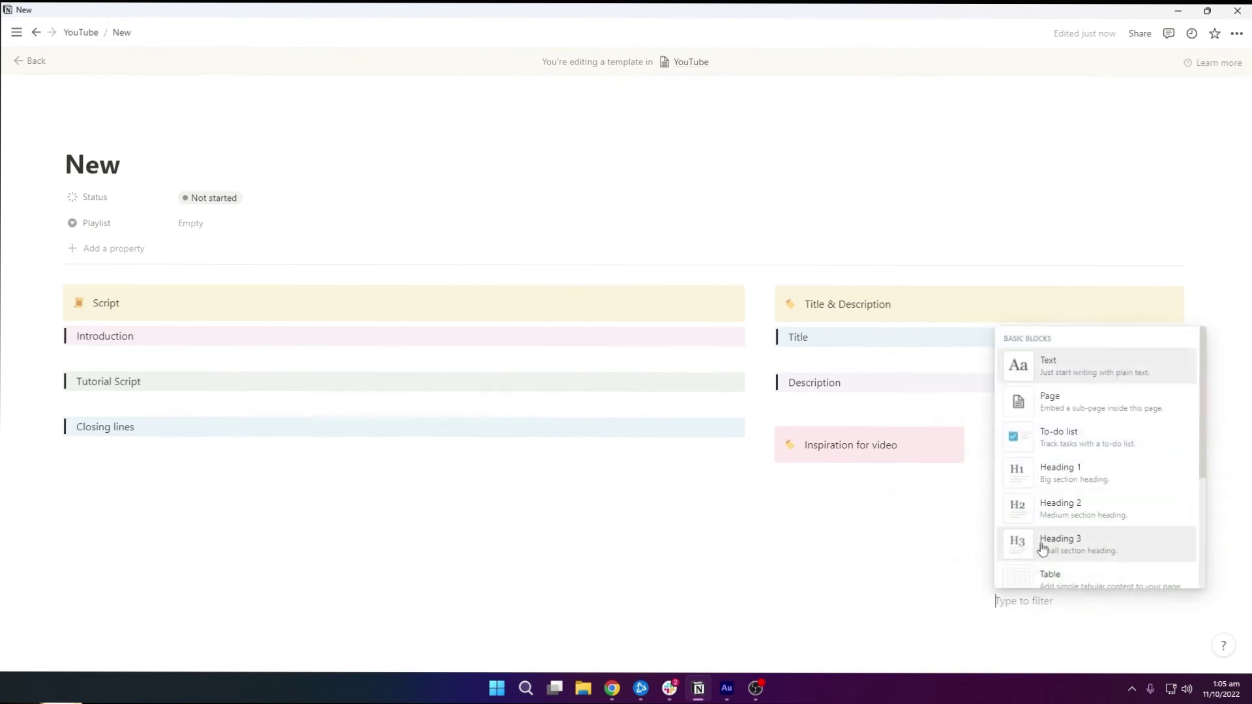
{"action": "key", "text": "Escape"}
{"action": "left_click", "coordinate": [986, 561]}
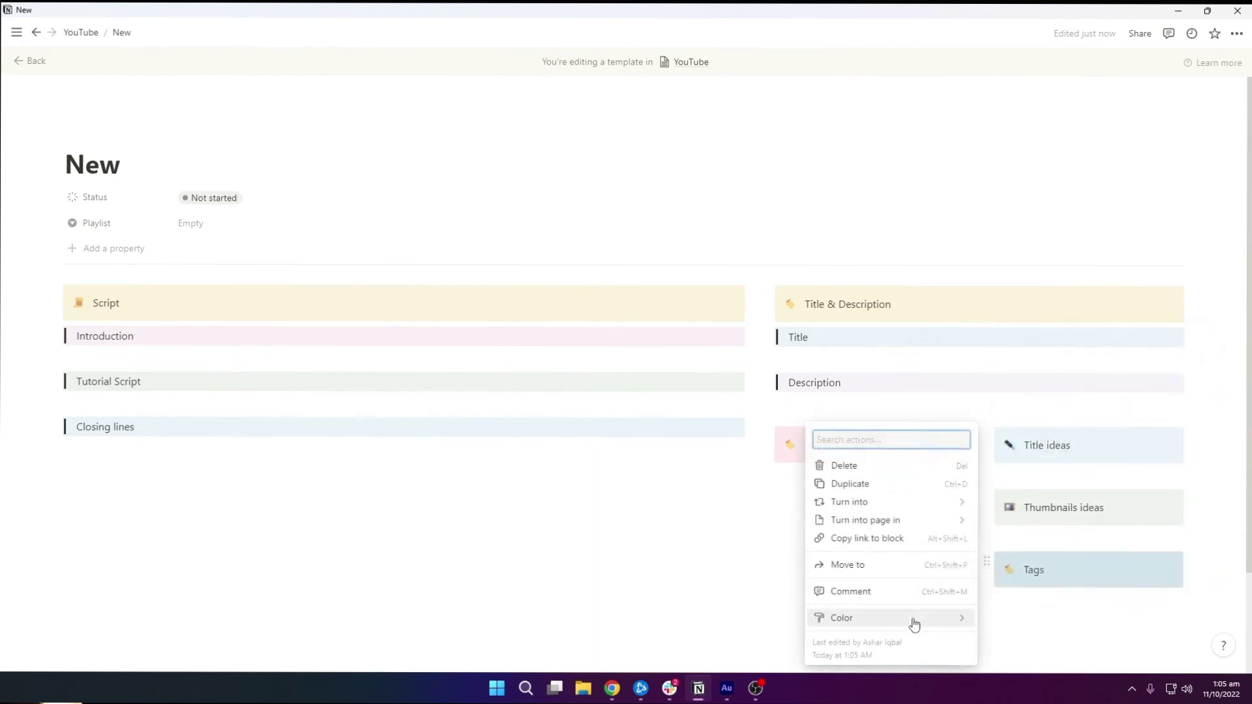
{"action": "mouse_move", "coordinate": [914, 619]}
{"action": "left_click", "coordinate": [993, 551]}
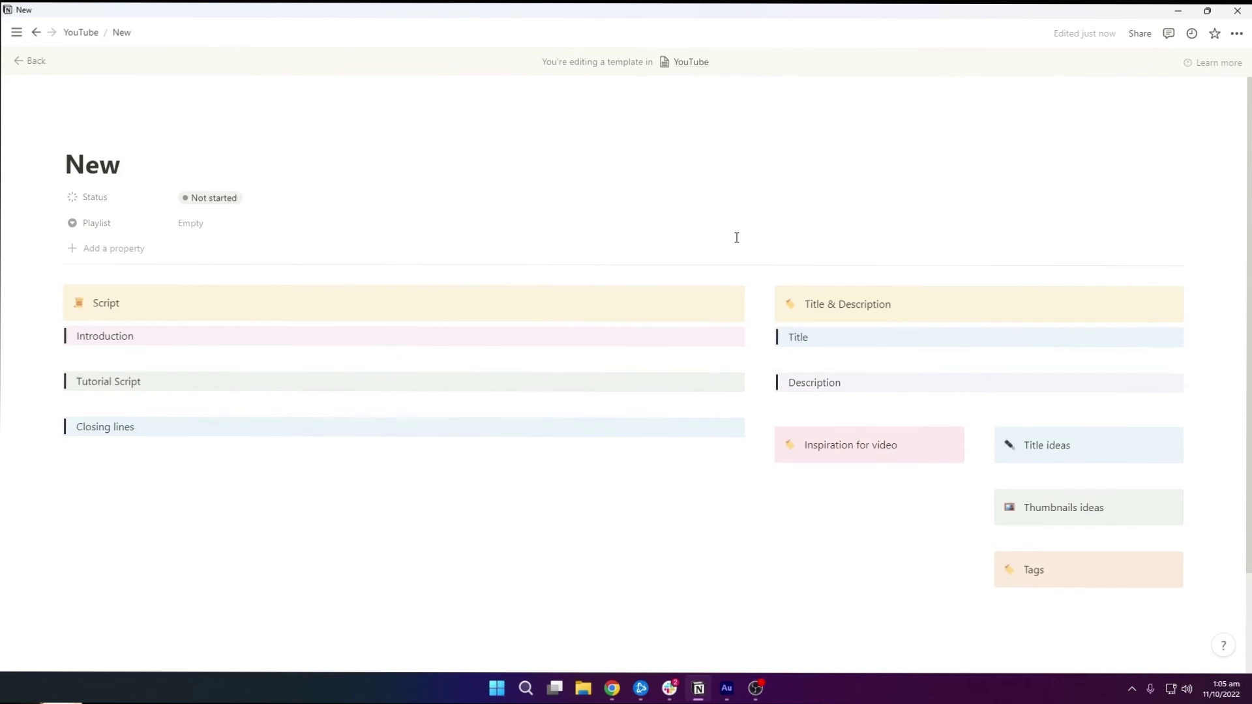
- Leave the template editor and add a card named "New task" to the Not started column
{"action": "left_click", "coordinate": [38, 62]}
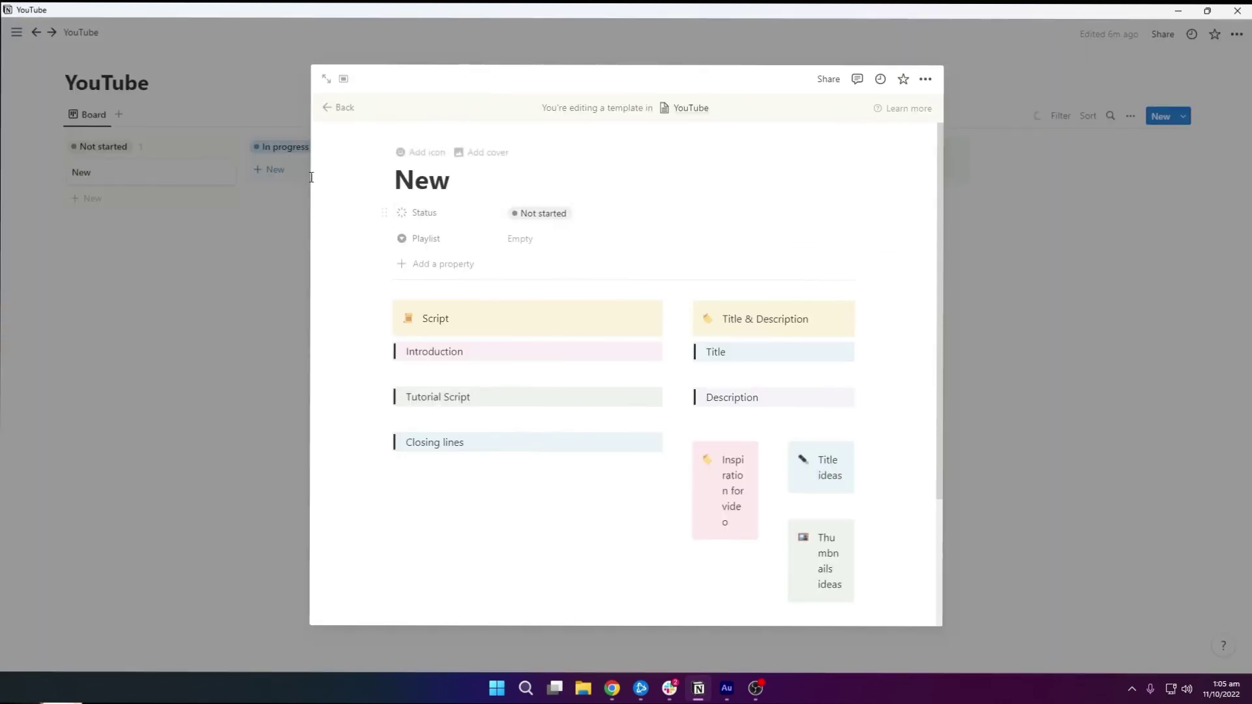
{"action": "key", "text": "Escape"}
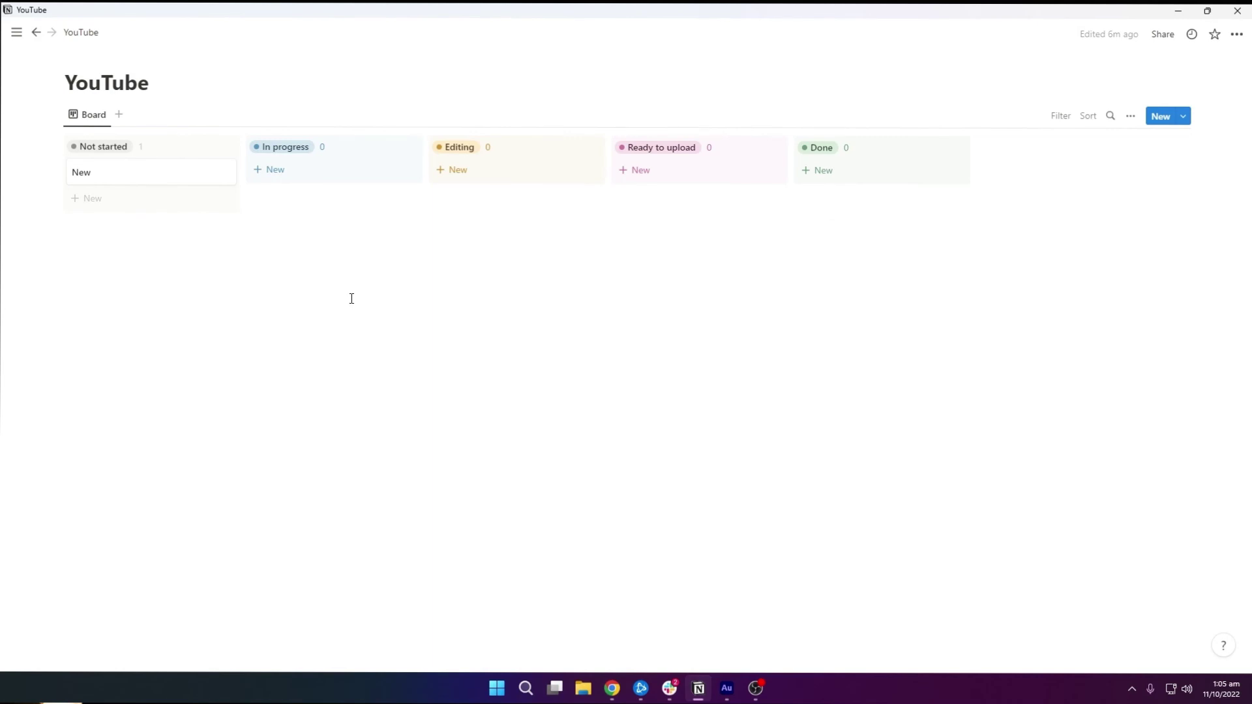
{"action": "left_click", "coordinate": [84, 199]}
{"action": "type", "text": "New task"}
{"action": "key", "text": "Return"}
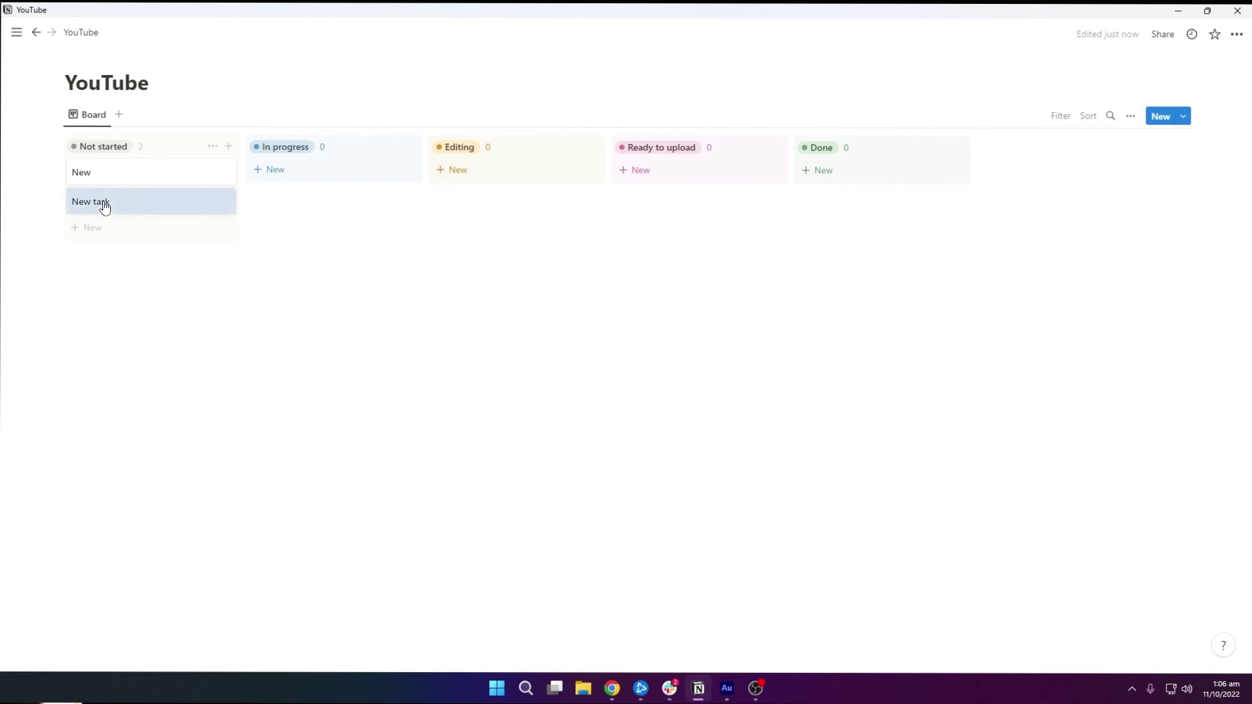
- Set the board's layout to open pages as full pages instead of in side peek
{"action": "left_click", "coordinate": [101, 201]}
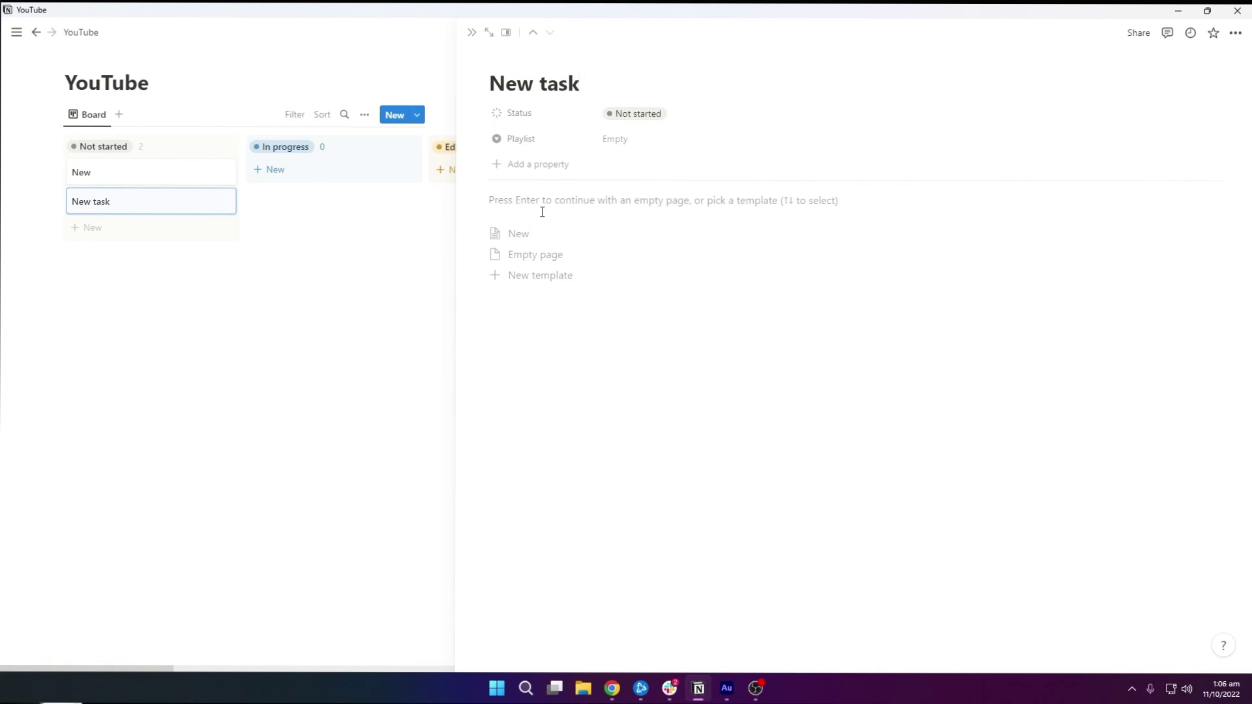
{"action": "key", "text": "Escape"}
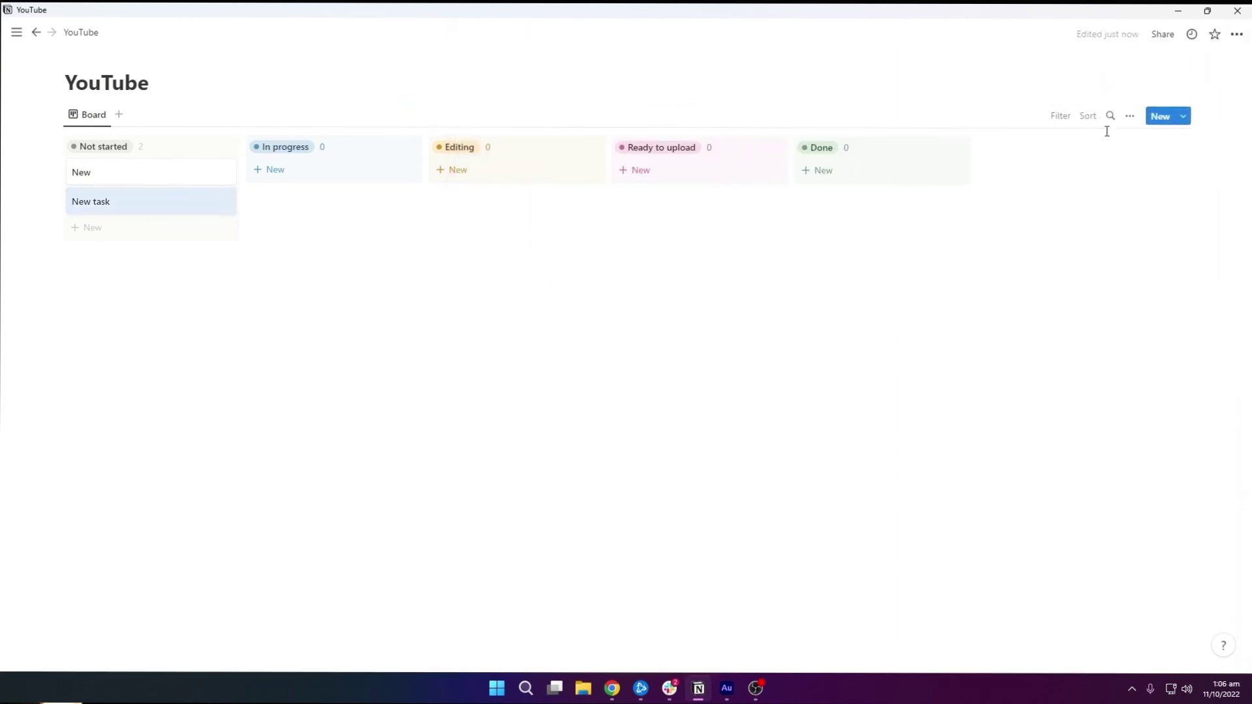
{"action": "left_click", "coordinate": [1124, 116]}
{"action": "left_click", "coordinate": [1139, 221]}
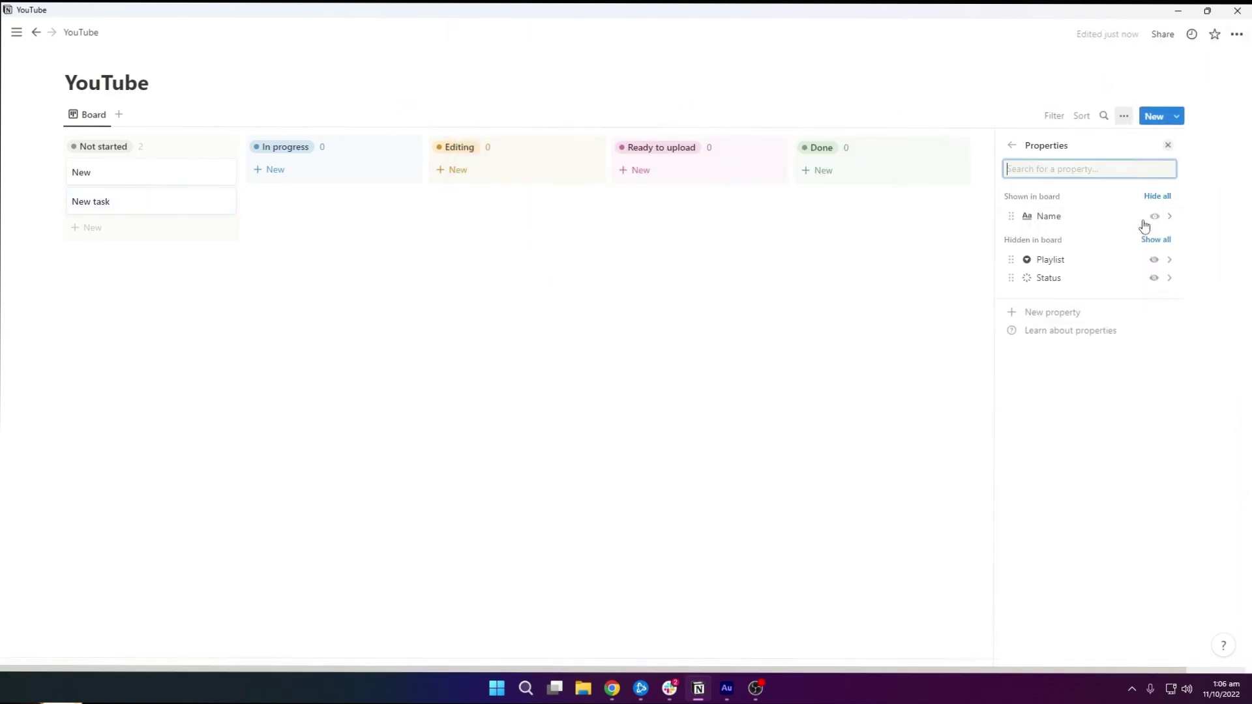
{"action": "left_click", "coordinate": [1012, 146]}
{"action": "left_click", "coordinate": [1116, 194]}
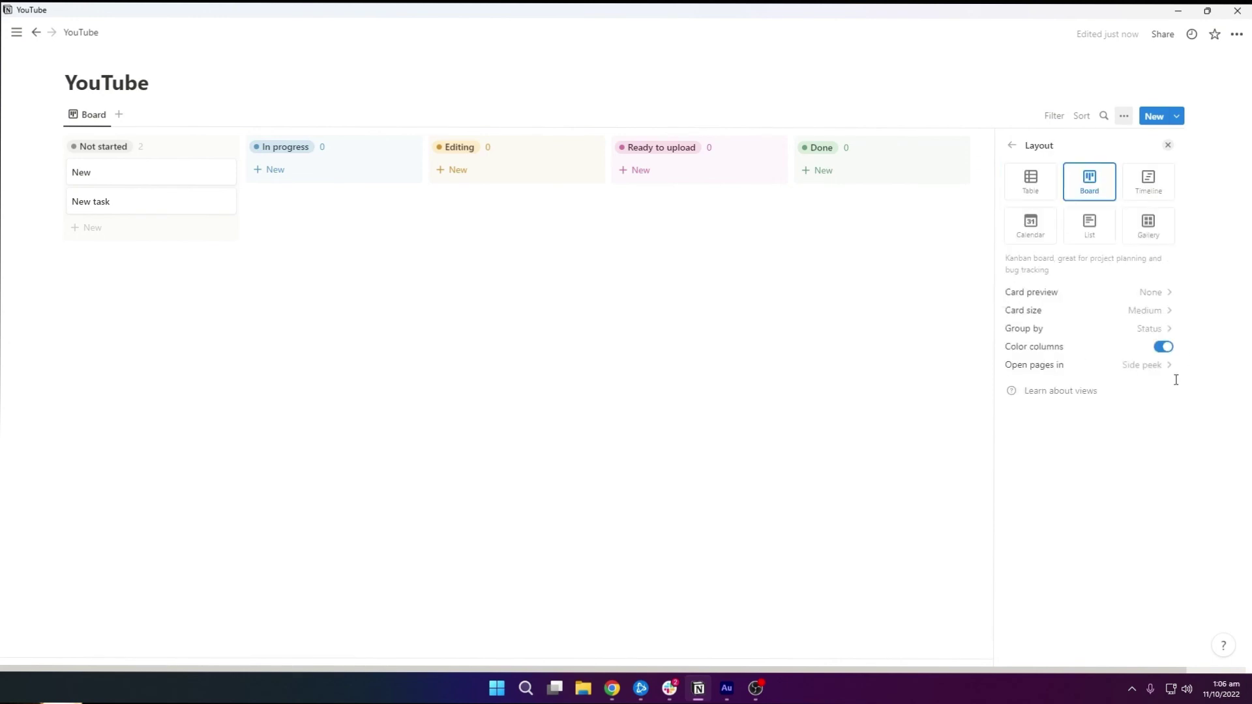
{"action": "left_click", "coordinate": [1144, 365]}
{"action": "left_click", "coordinate": [1069, 489]}
{"action": "key", "text": "Escape"}
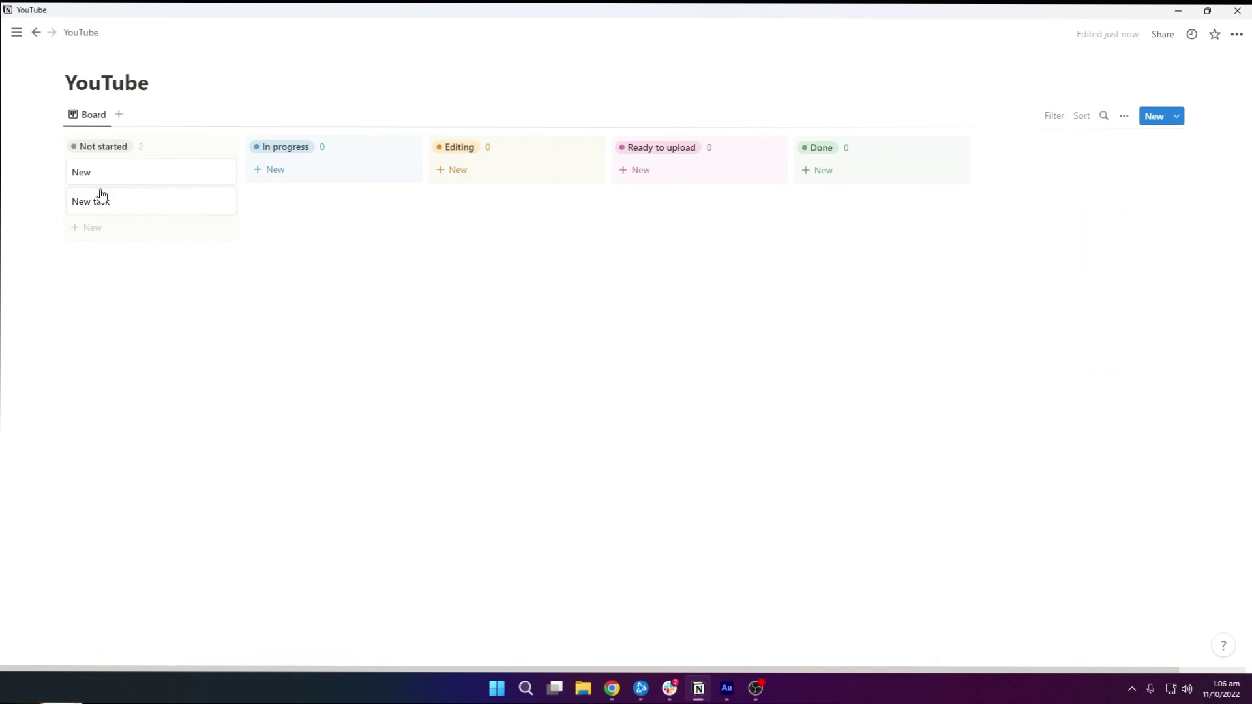
- Apply the New template to the New task card and return to the YouTube board
{"action": "left_click", "coordinate": [120, 176]}
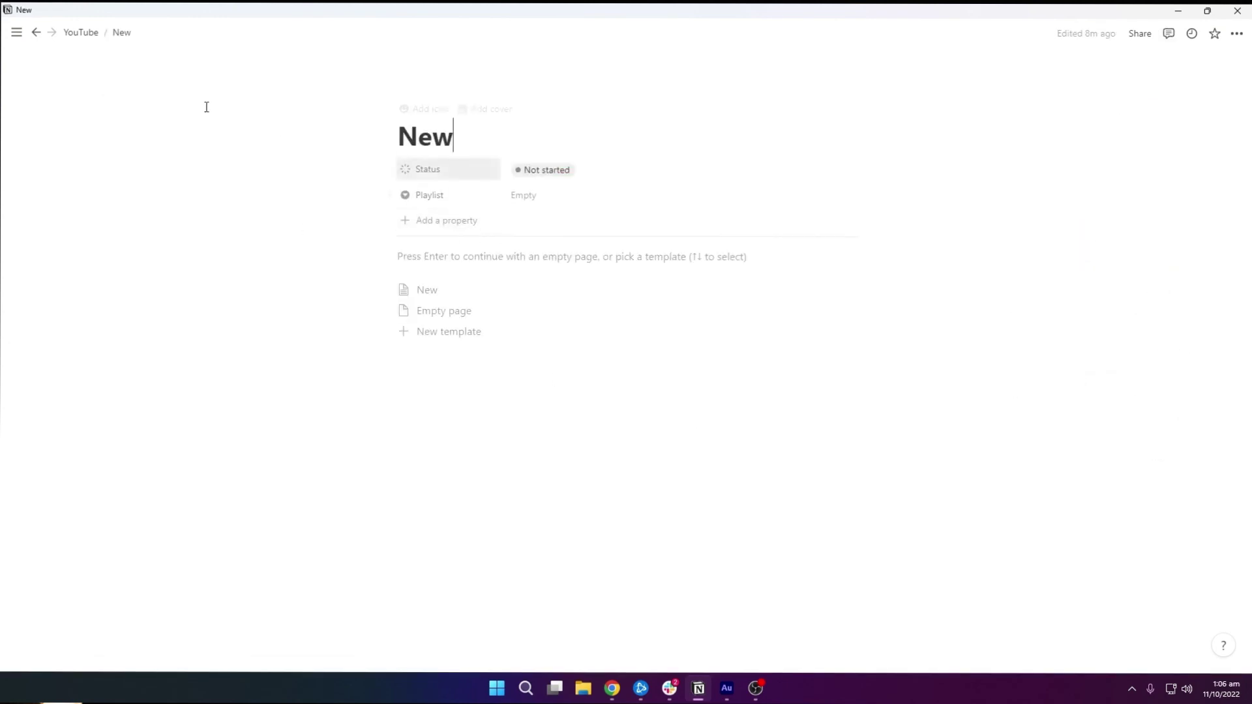
{"action": "left_click", "coordinate": [91, 36]}
{"action": "left_click", "coordinate": [115, 201]}
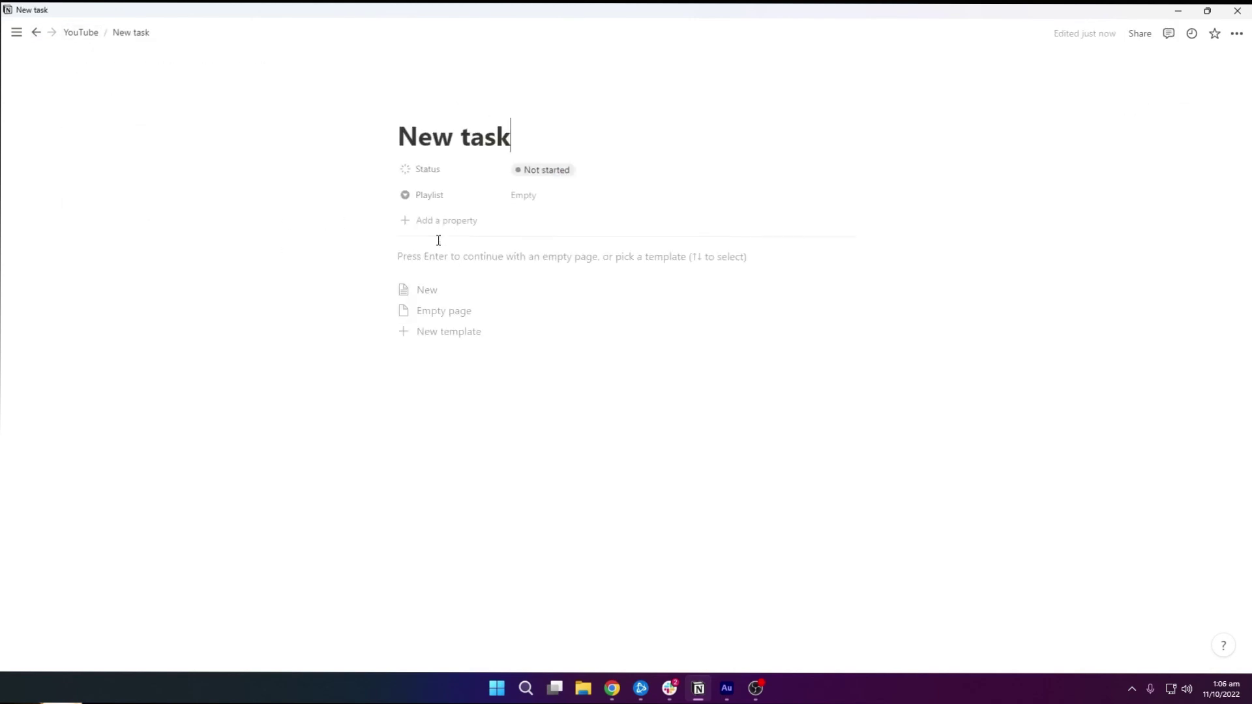
{"action": "left_click", "coordinate": [438, 297]}
{"action": "left_click", "coordinate": [89, 38]}
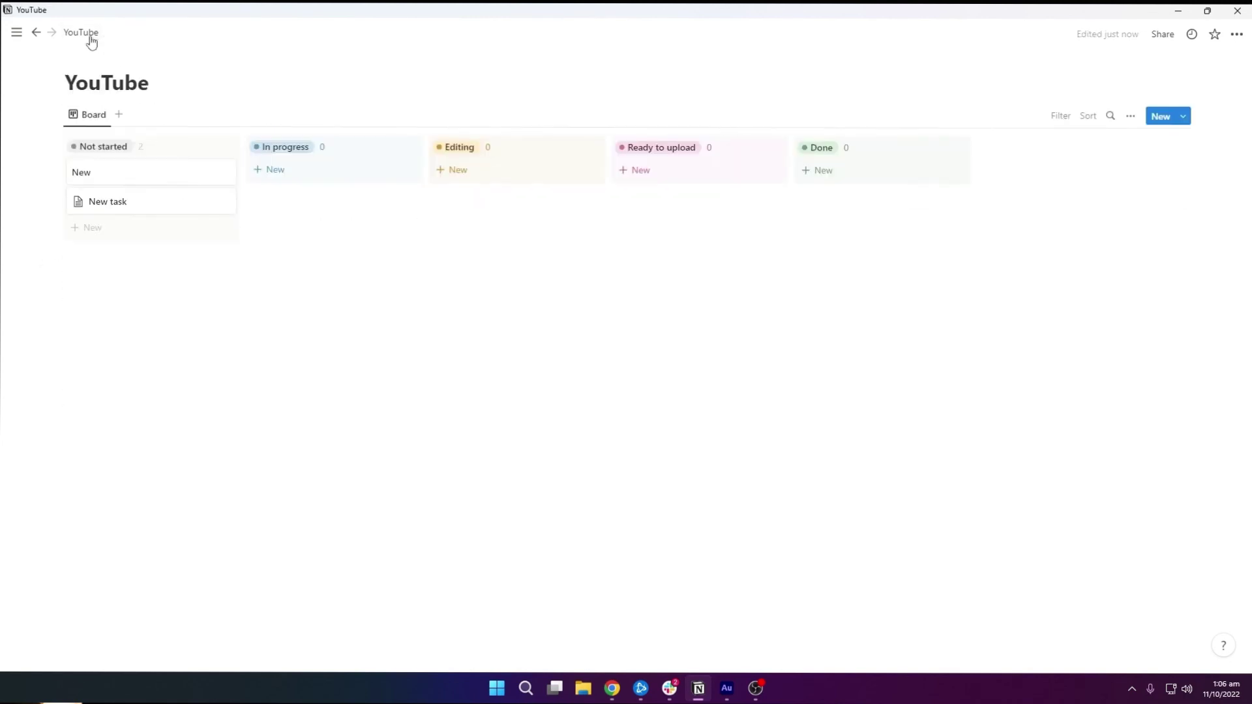
- Set the New template as the default for all views in YouTube
{"action": "left_click", "coordinate": [1184, 117]}
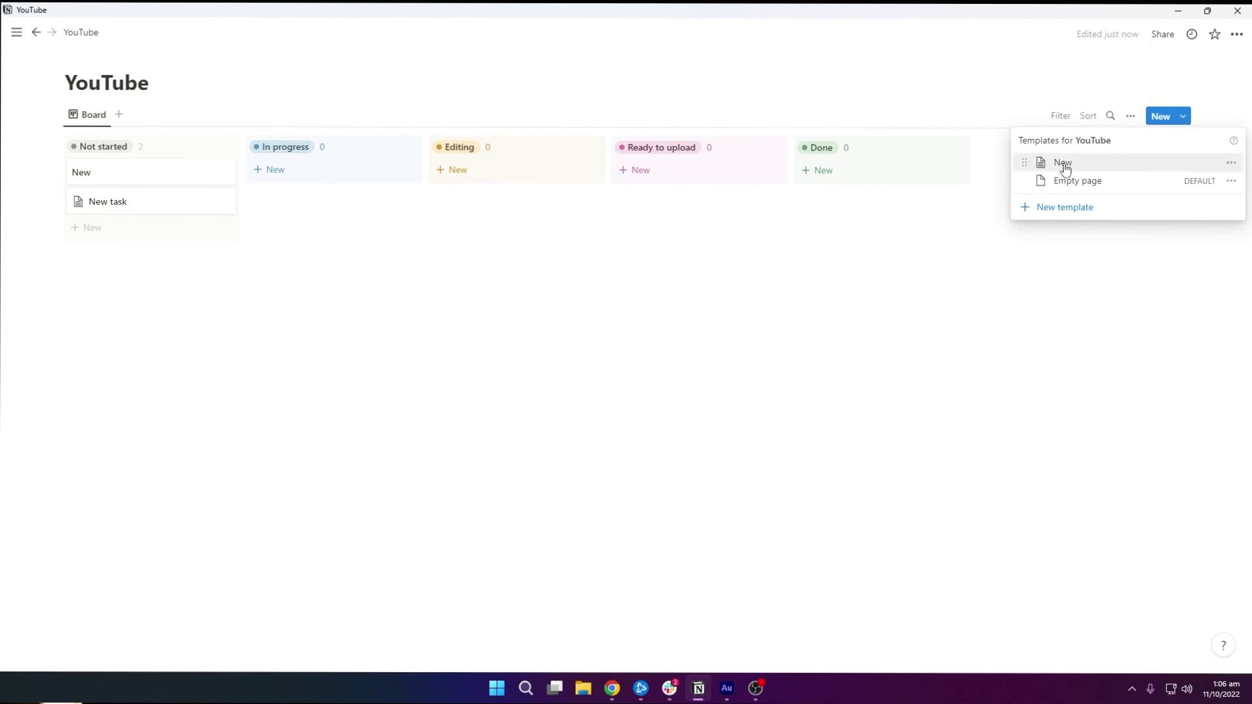
{"action": "left_click", "coordinate": [1230, 167]}
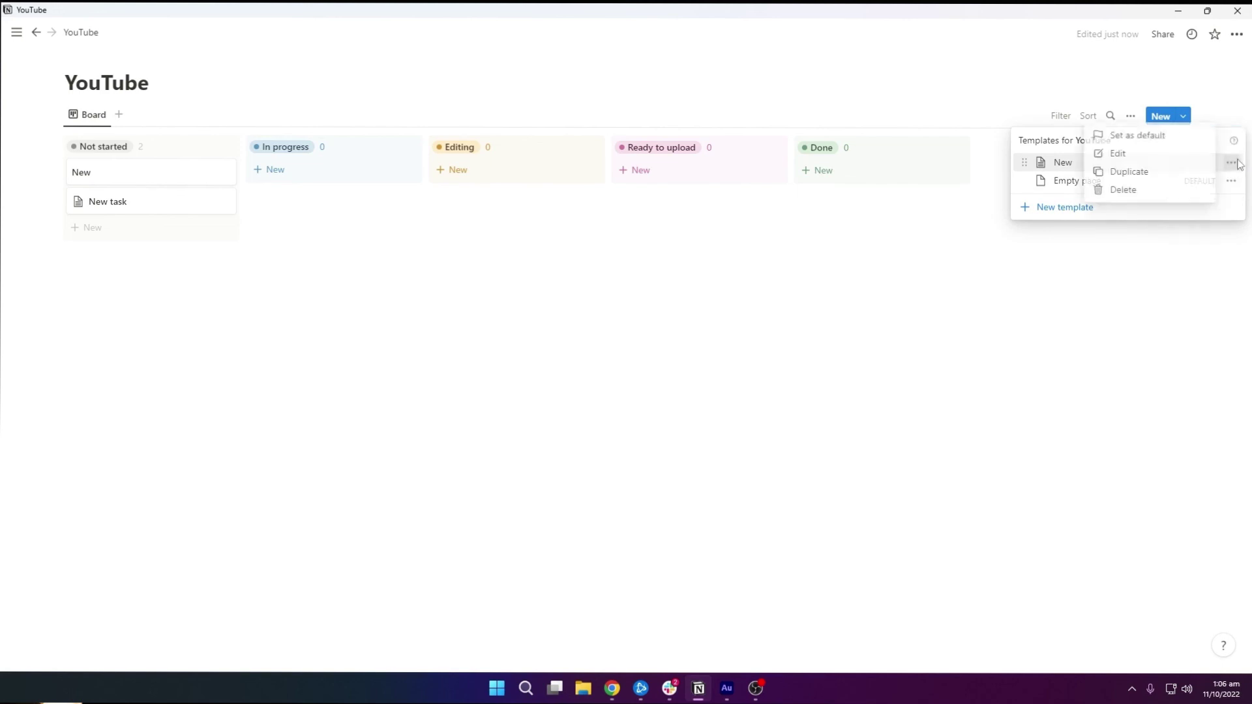
{"action": "left_click", "coordinate": [1174, 145]}
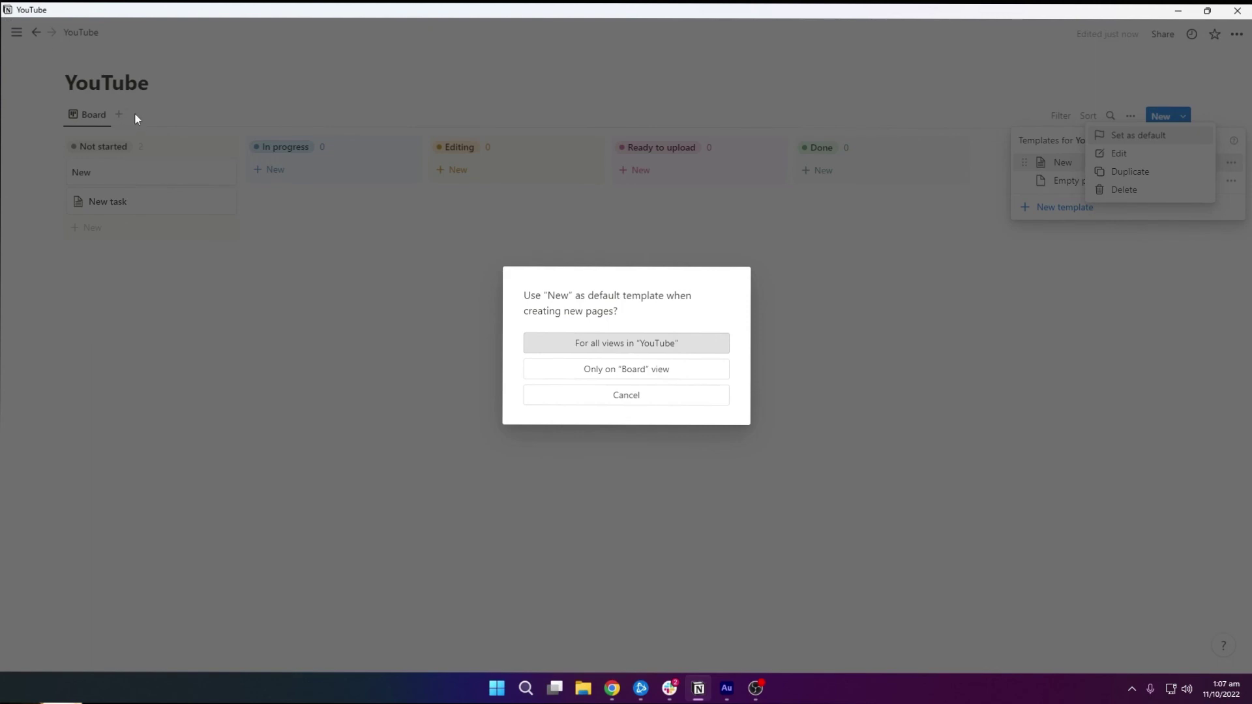
{"action": "left_click", "coordinate": [626, 343]}
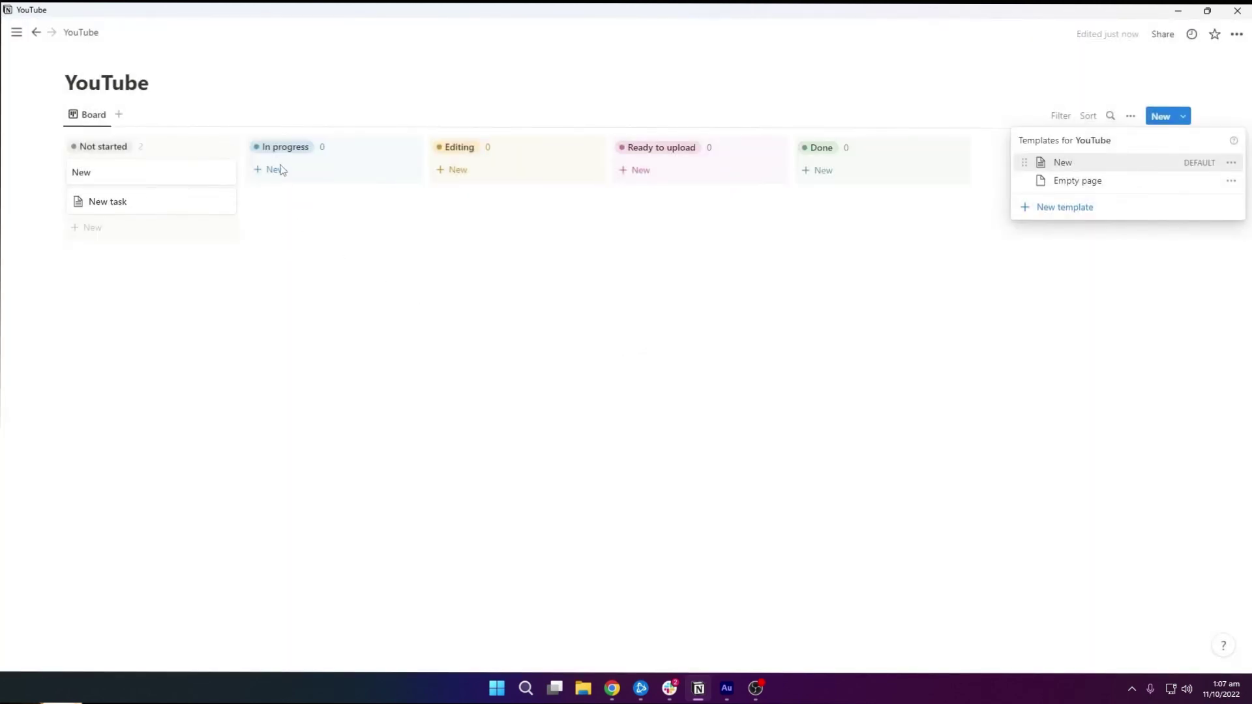
- Add a card named "New task 01" to the Not started column and open its page
{"action": "left_click", "coordinate": [81, 227]}
{"action": "left_click", "coordinate": [79, 227]}
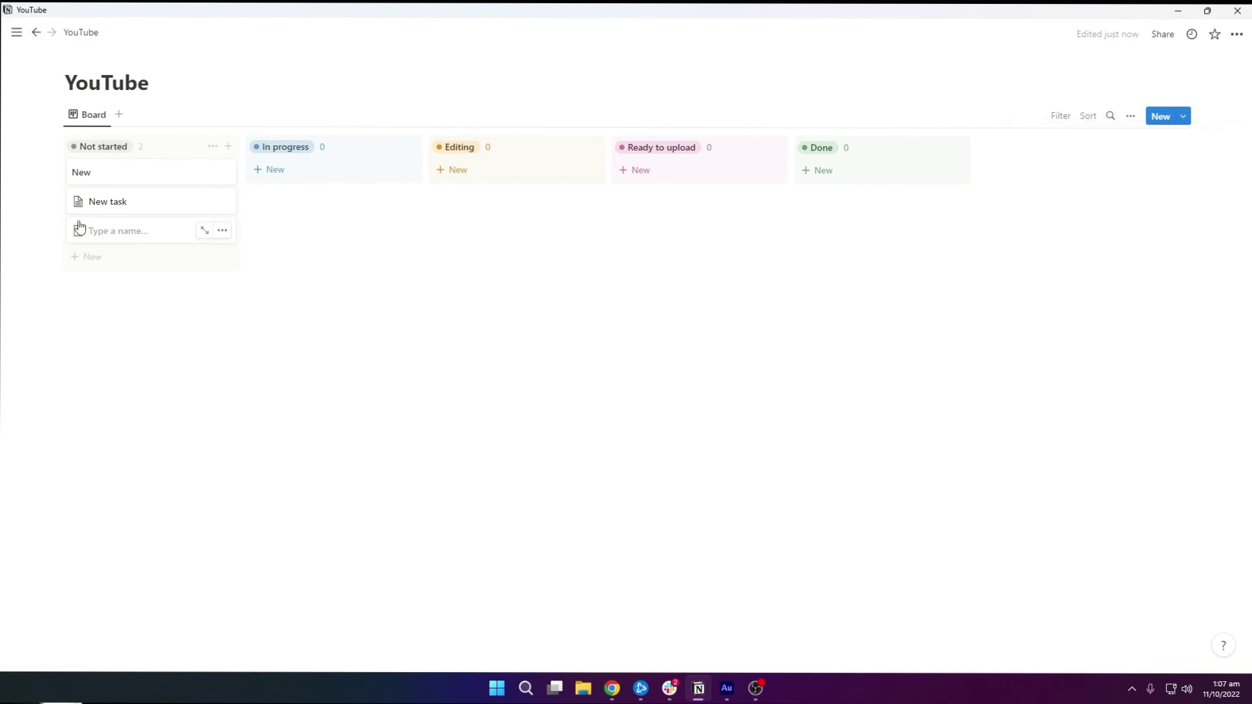
{"action": "type", "text": "N"}
{"action": "key", "text": "BackSpace"}
{"action": "type", "text": "New task 01"}
{"action": "key", "text": "Return"}
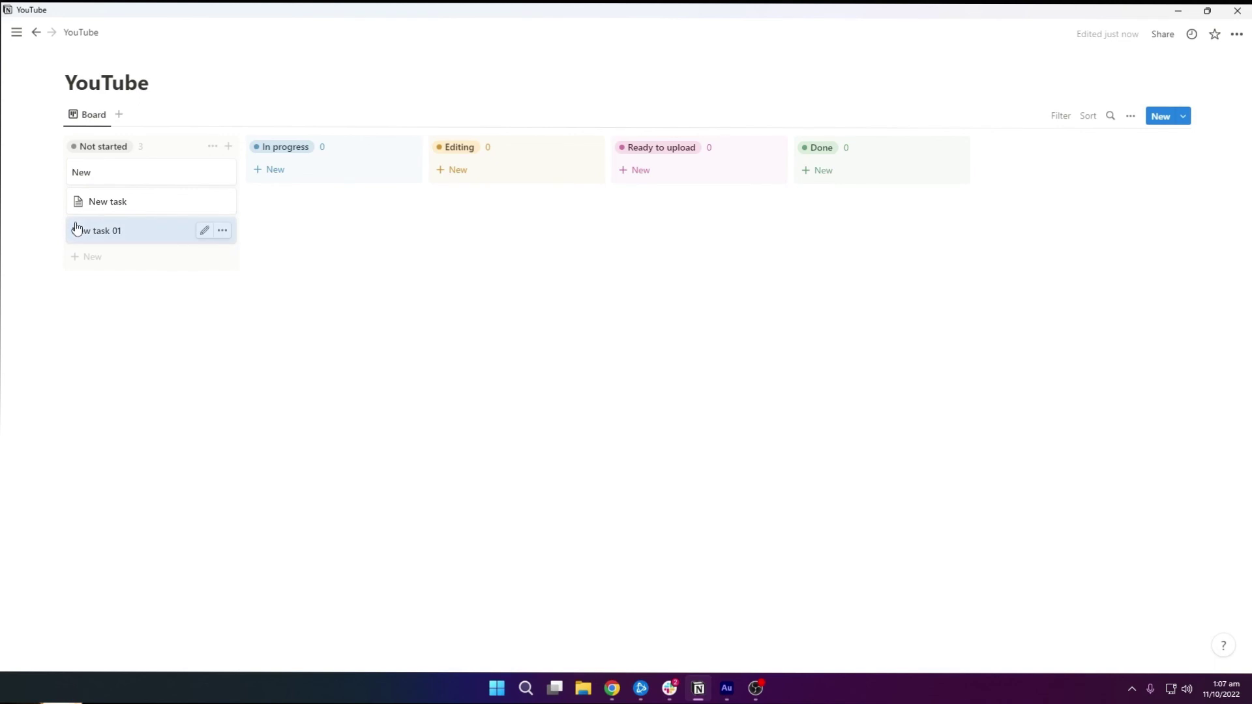
{"action": "left_click", "coordinate": [82, 230]}
{"action": "key", "text": "Return"}
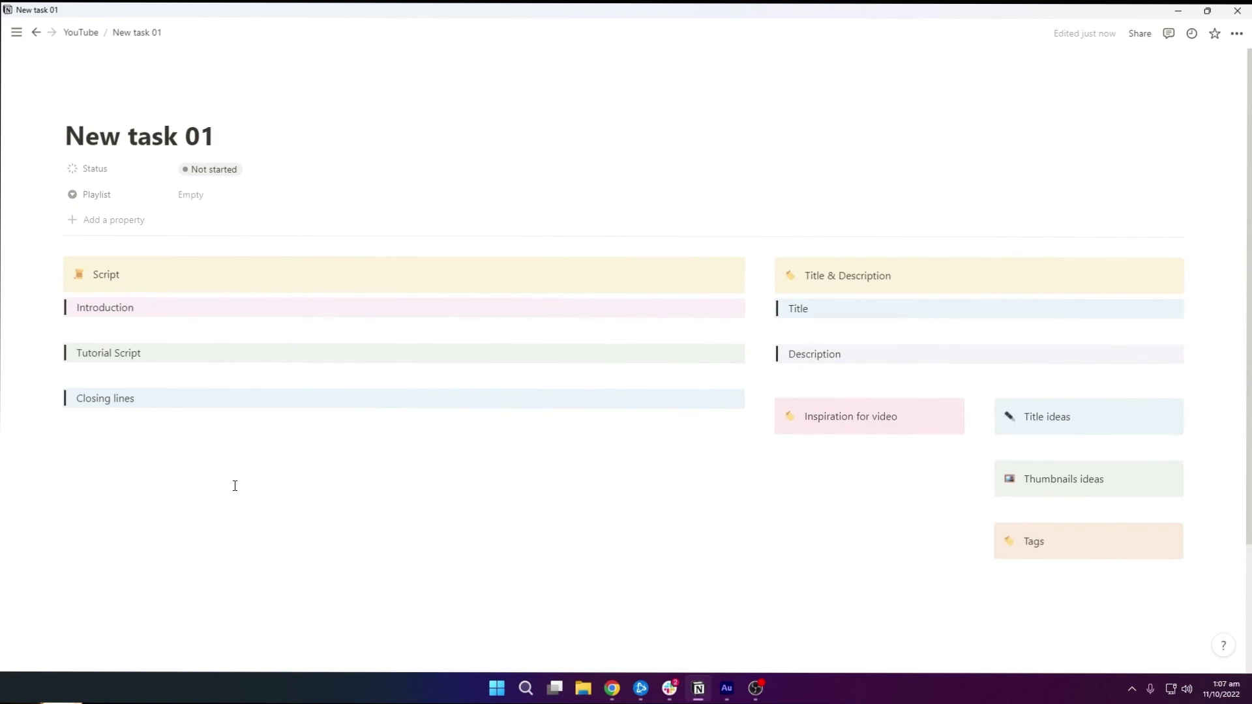
- Preview the New task 01 page in dark mode, restore light mode and return to the YouTube board
{"action": "key", "text": "ctrl+shift+l"}
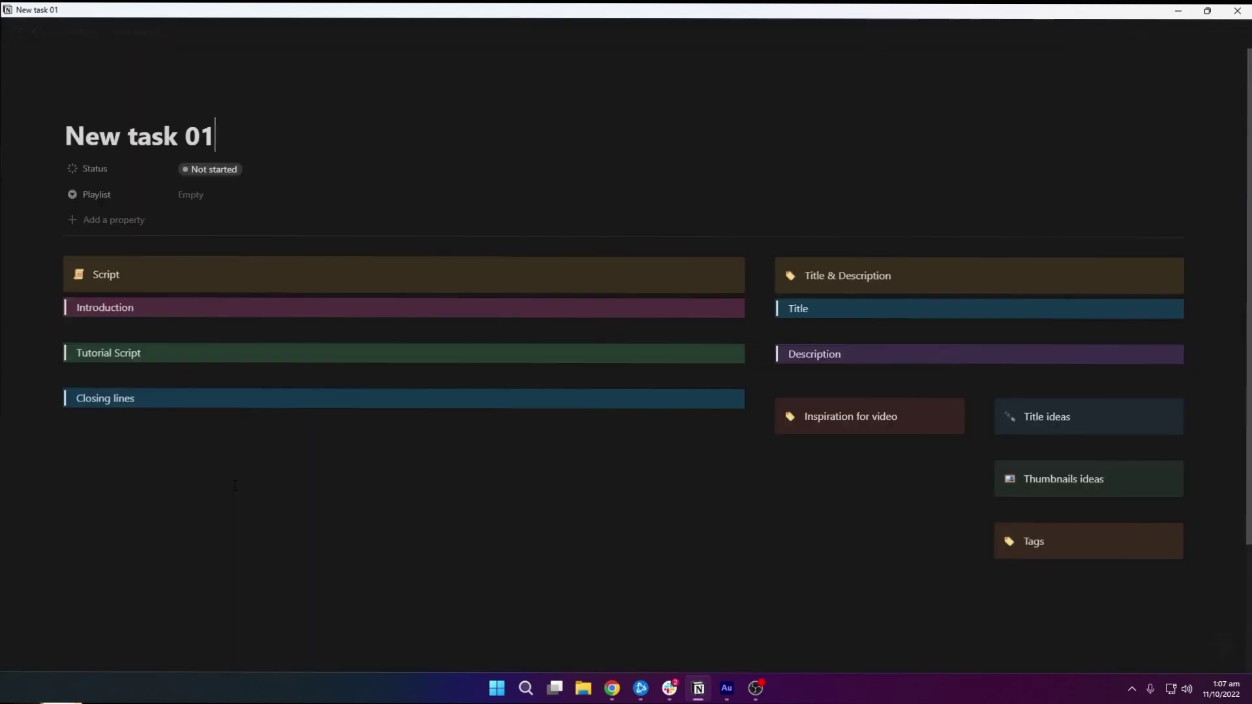
{"action": "left_click", "coordinate": [235, 485]}
{"action": "key", "text": "ctrl+shift+l"}
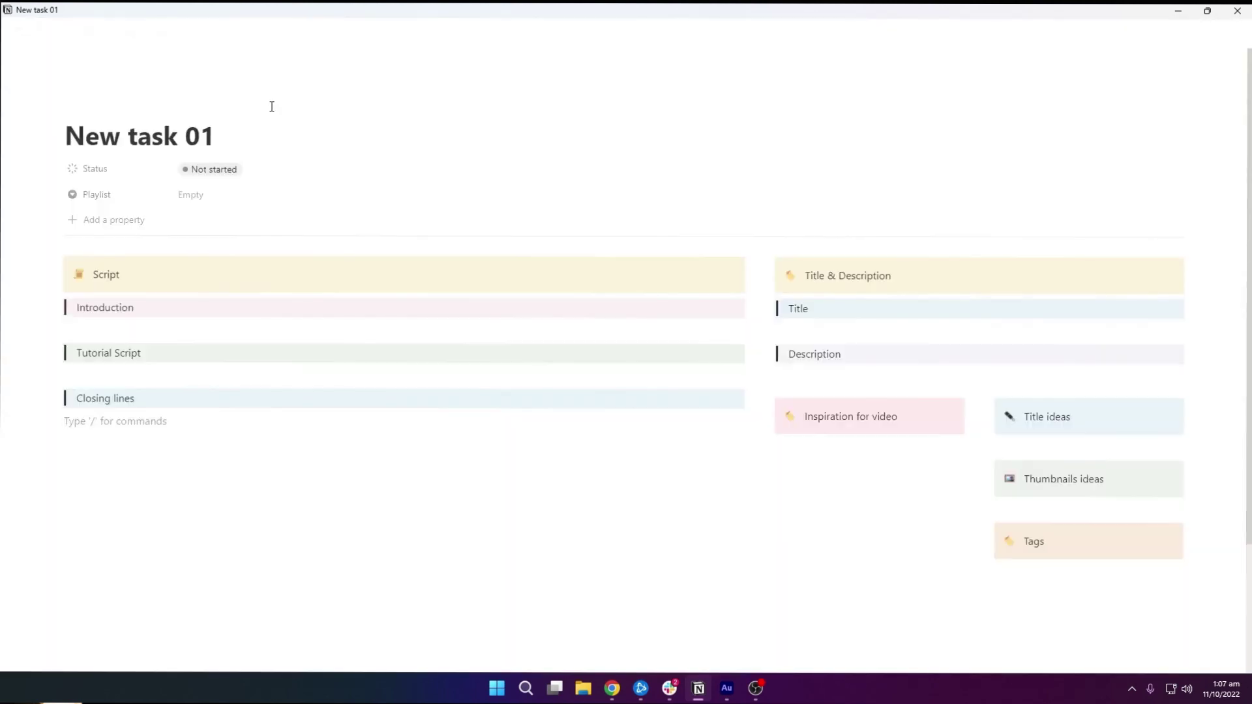
{"action": "left_click", "coordinate": [80, 33]}
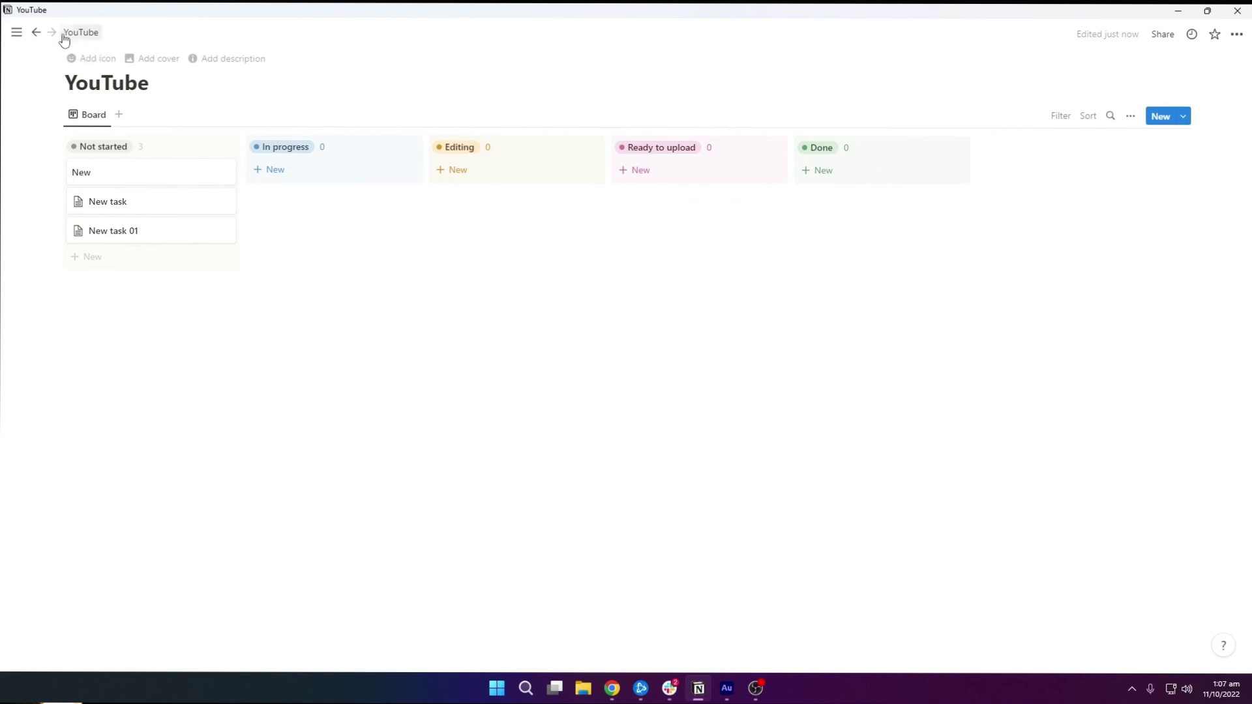
{"action": "mouse_move", "coordinate": [72, 71]}
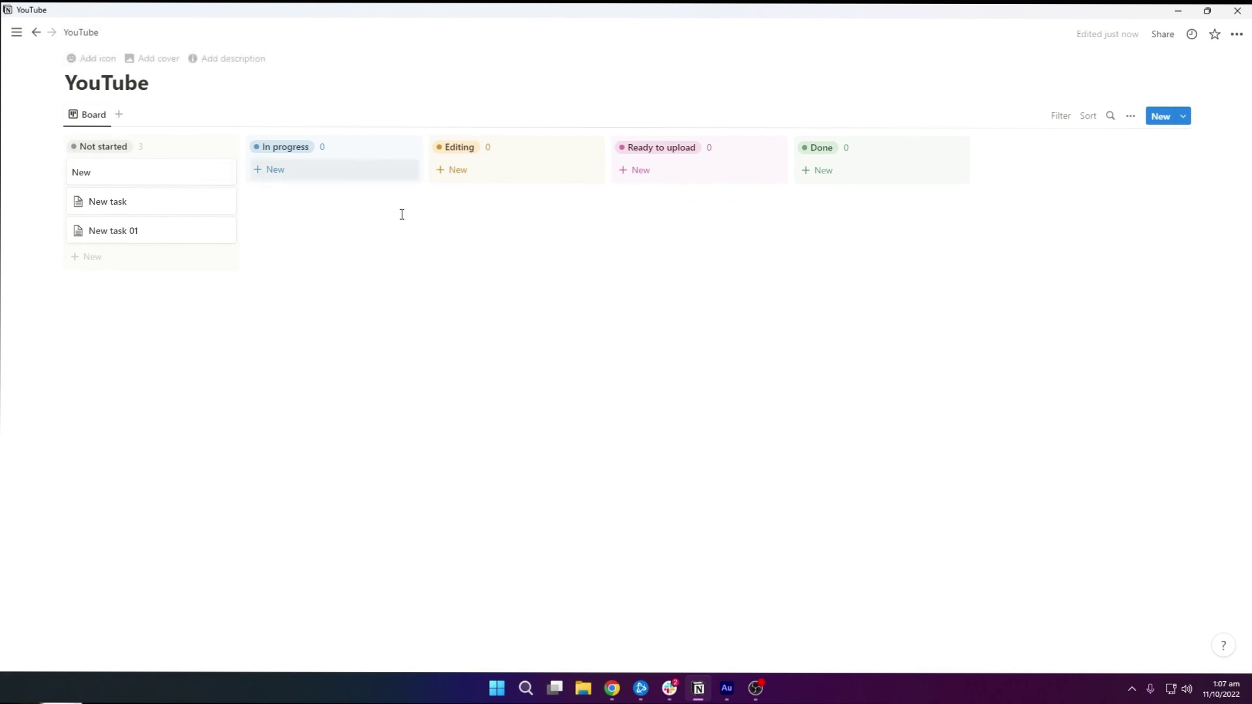